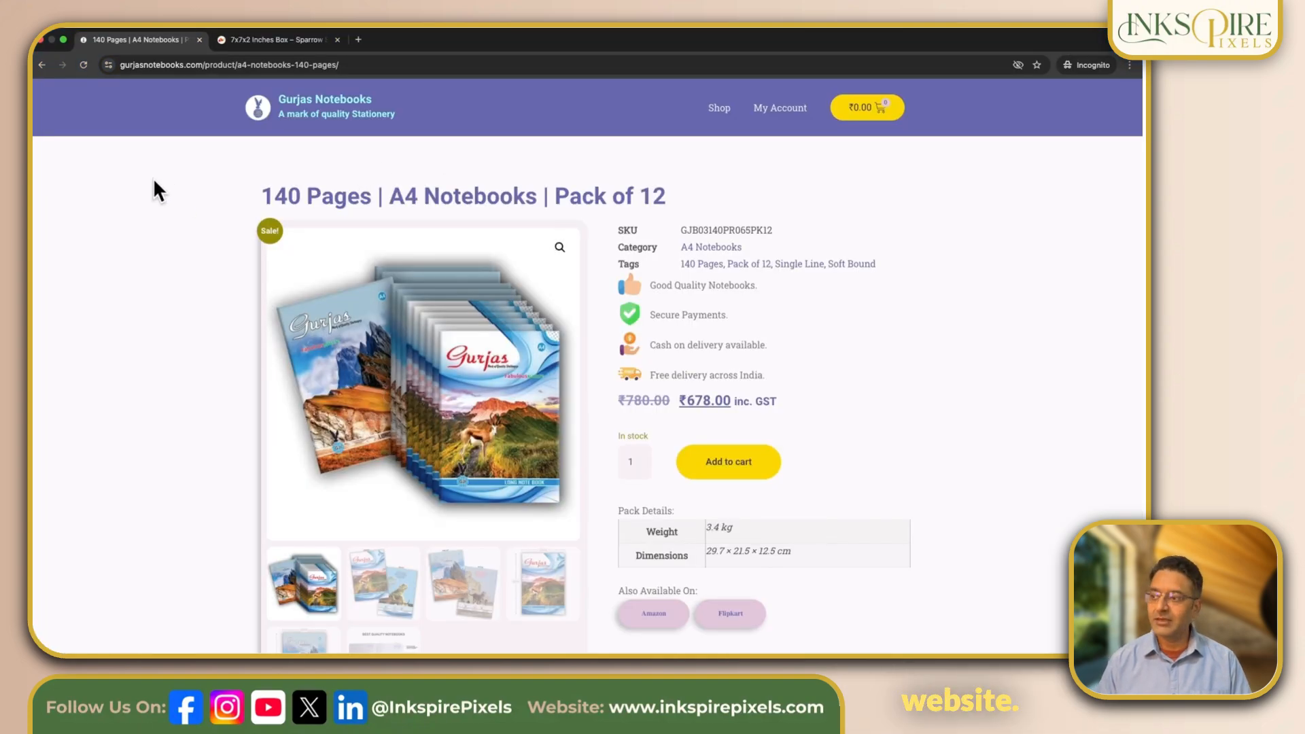
- Open the A4 Notebooks category from the product page and examine its listed products and the Shop by Category section
scroll(134, 388, down, 1)
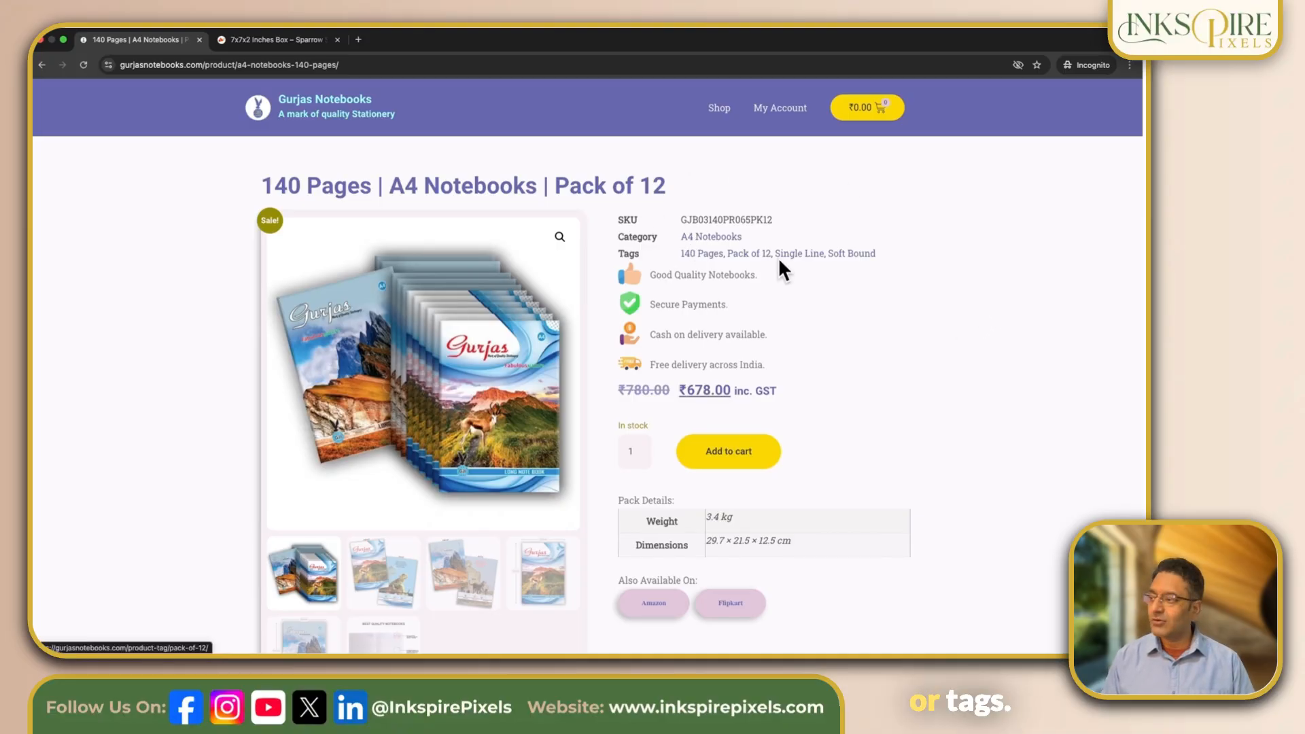
click(711, 239)
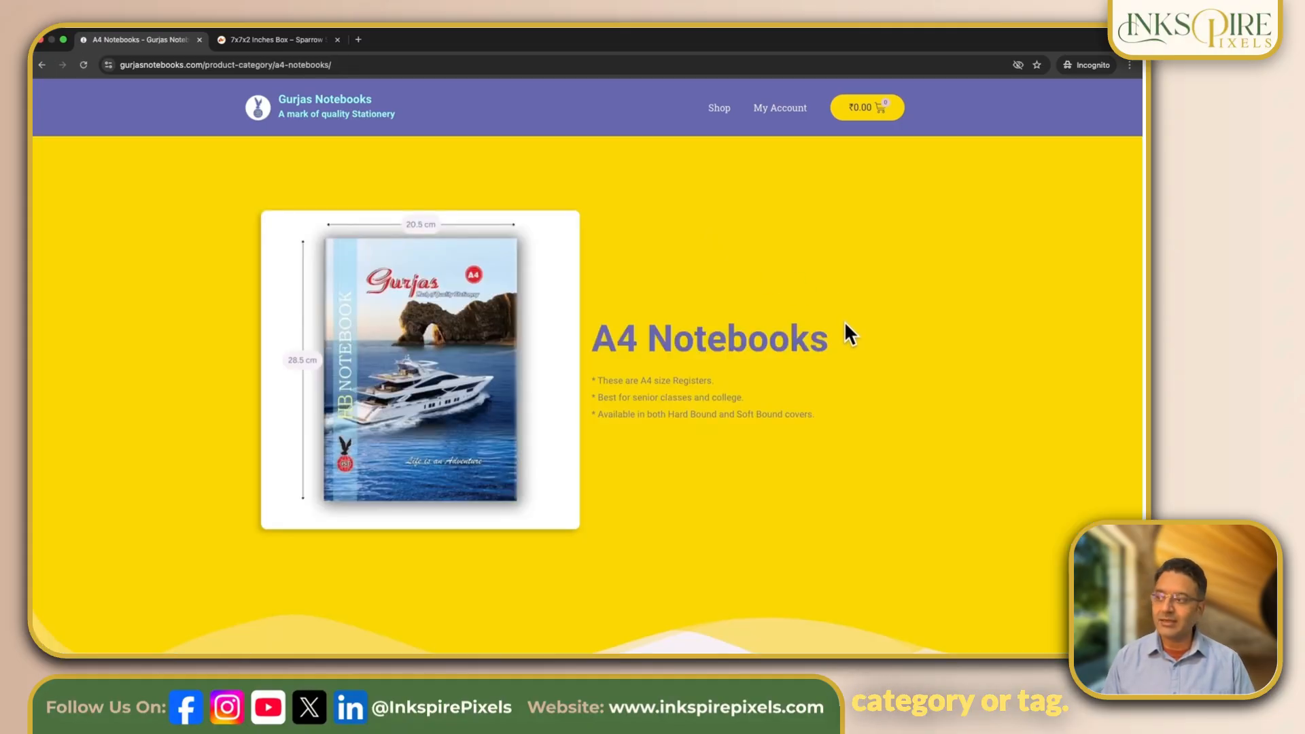
scroll(844, 321, down, 1)
scroll(847, 327, down, 5)
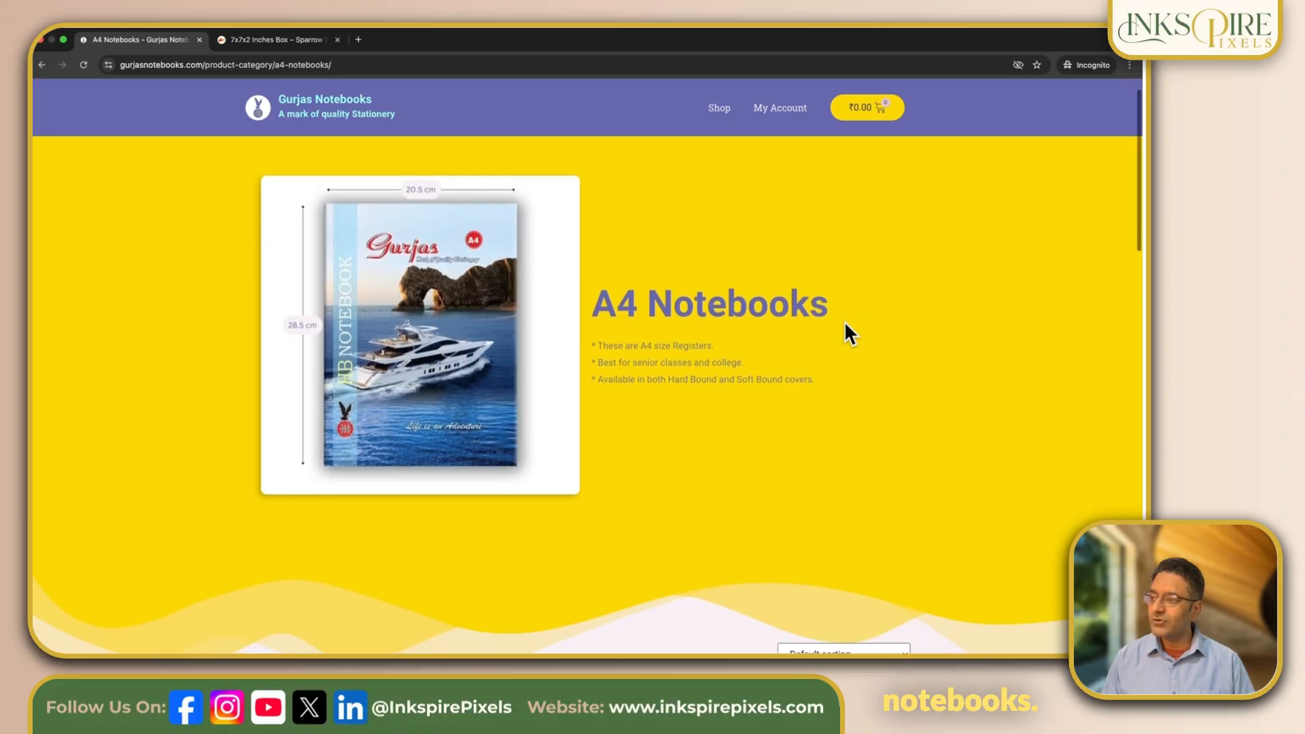
scroll(845, 325, down, 6)
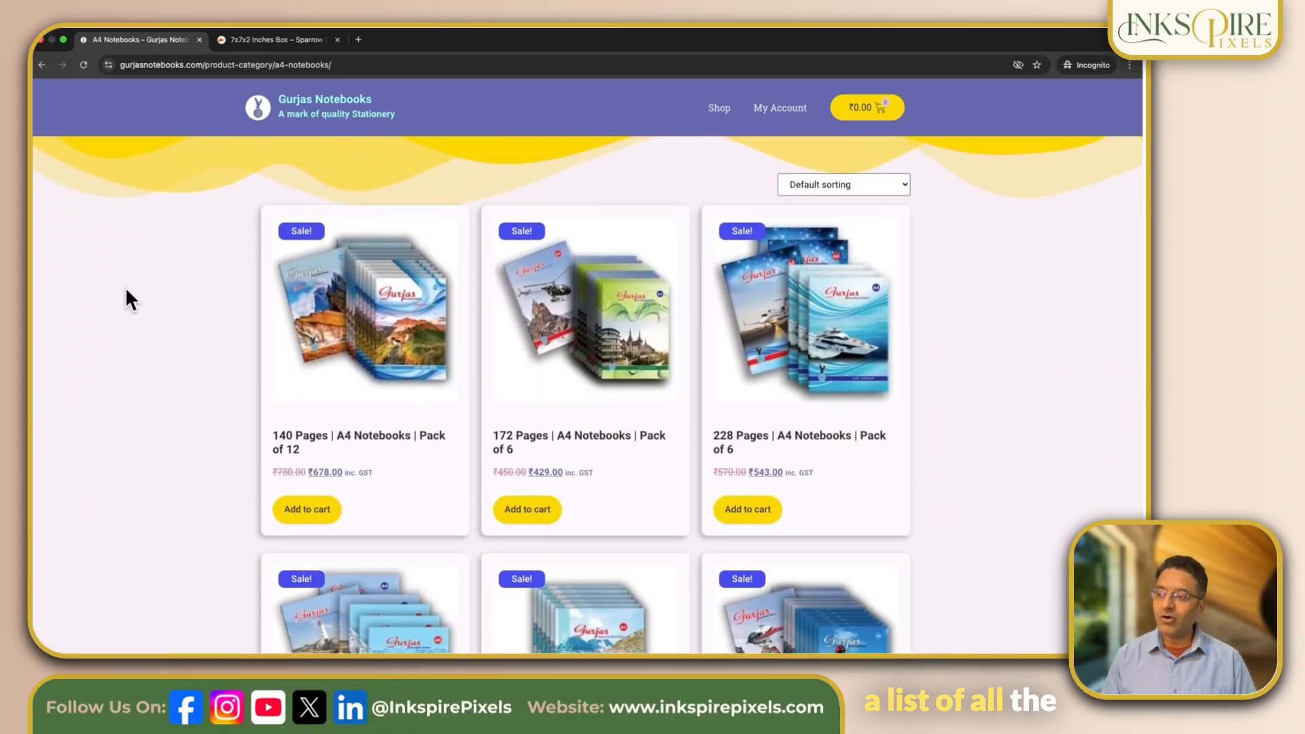
scroll(126, 289, down, 5)
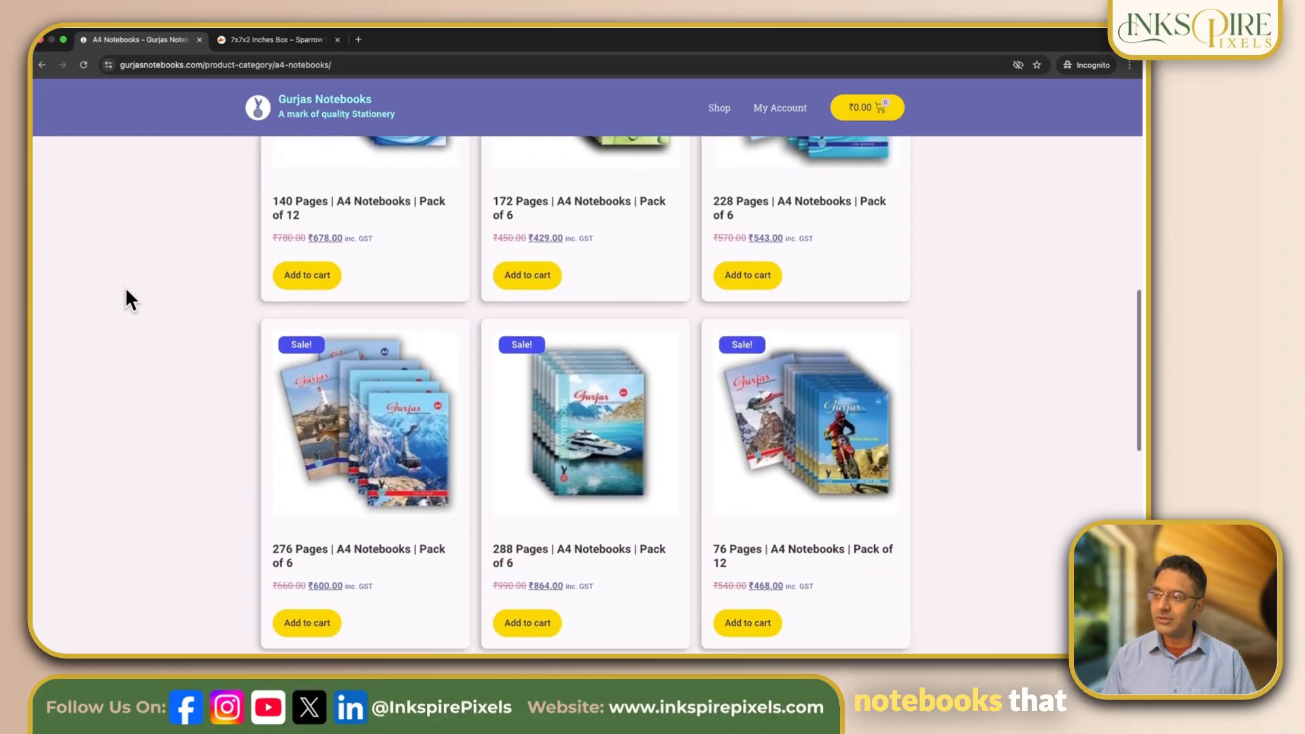
scroll(126, 299, down, 4)
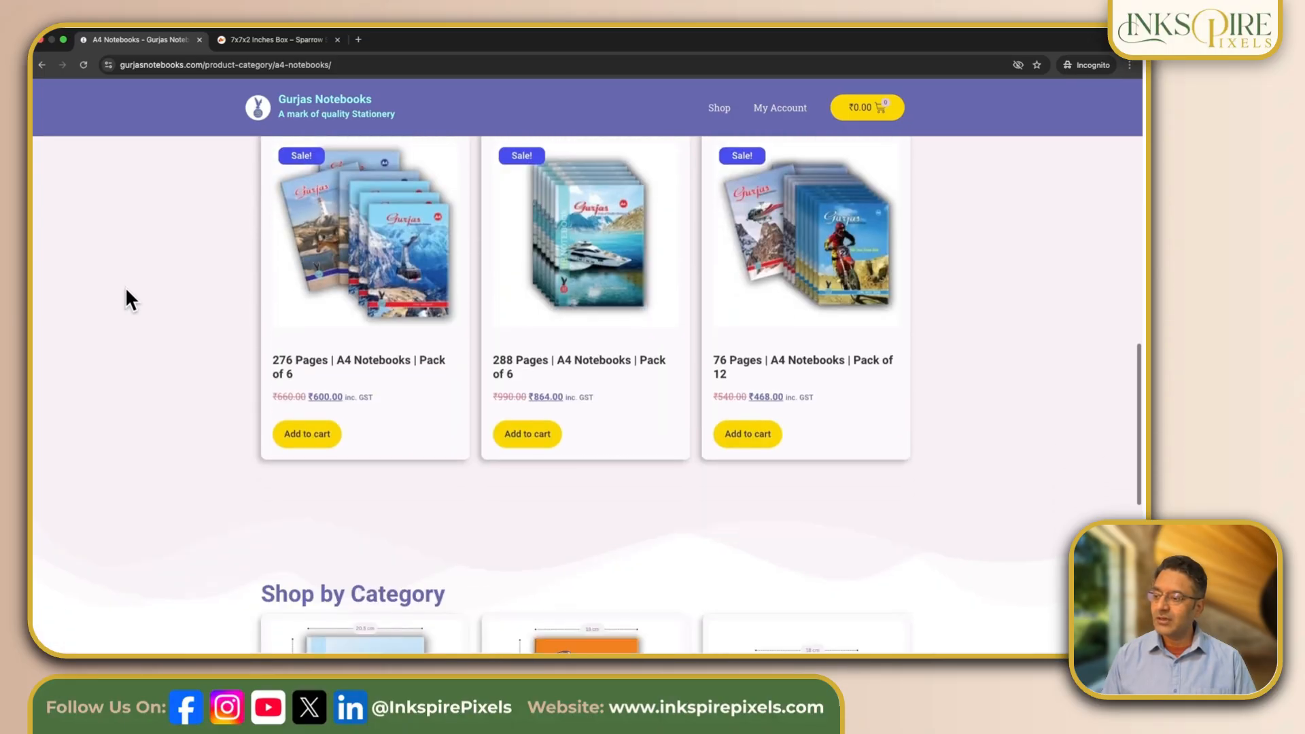
scroll(127, 291, down, 8)
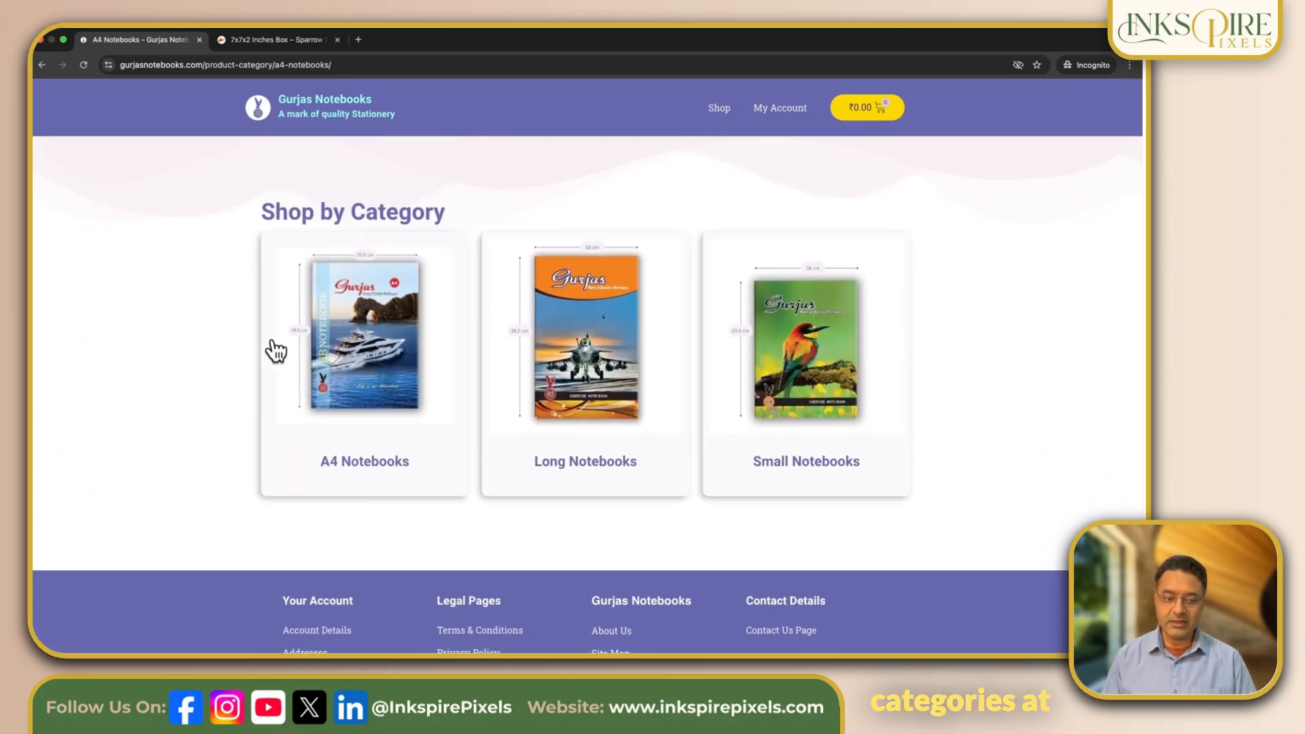
scroll(235, 330, up, 15)
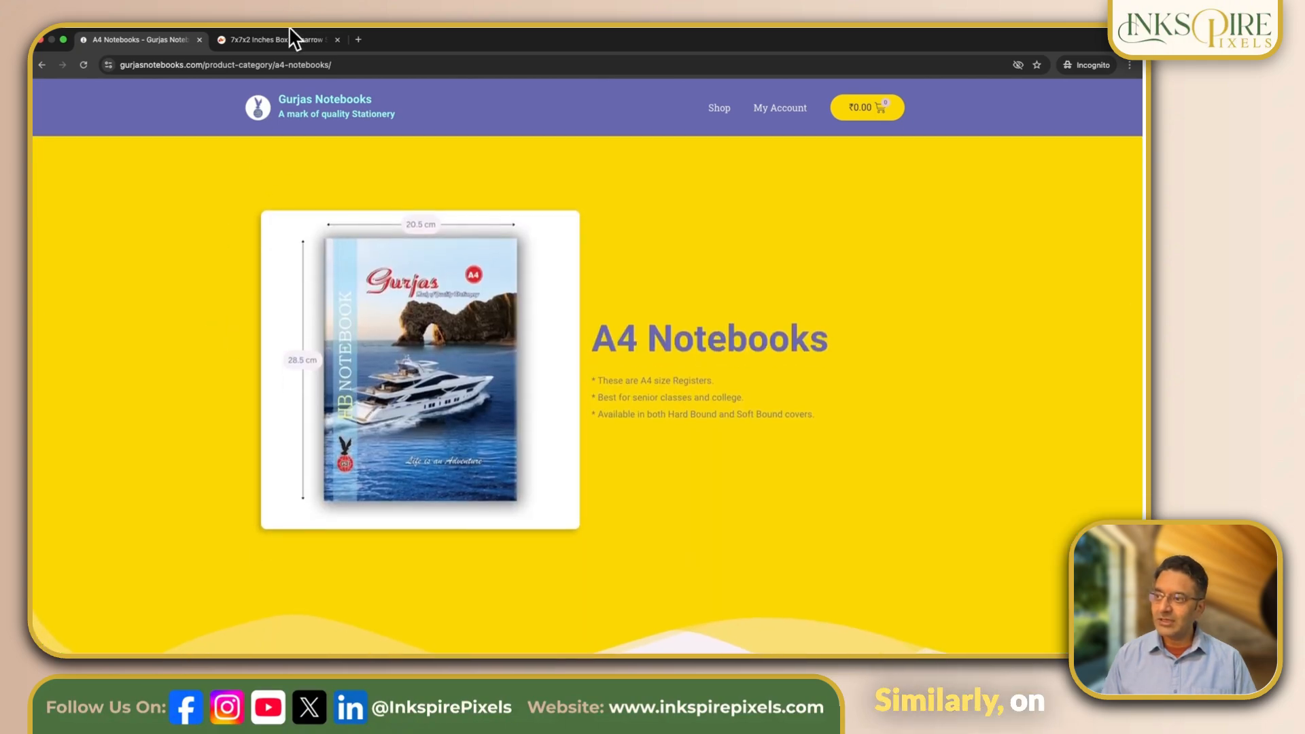
- Switch to the Sparrow Studio 7x7x2 Inches Box product, open its Jewellery Box tag, and examine the products listed there
click(286, 39)
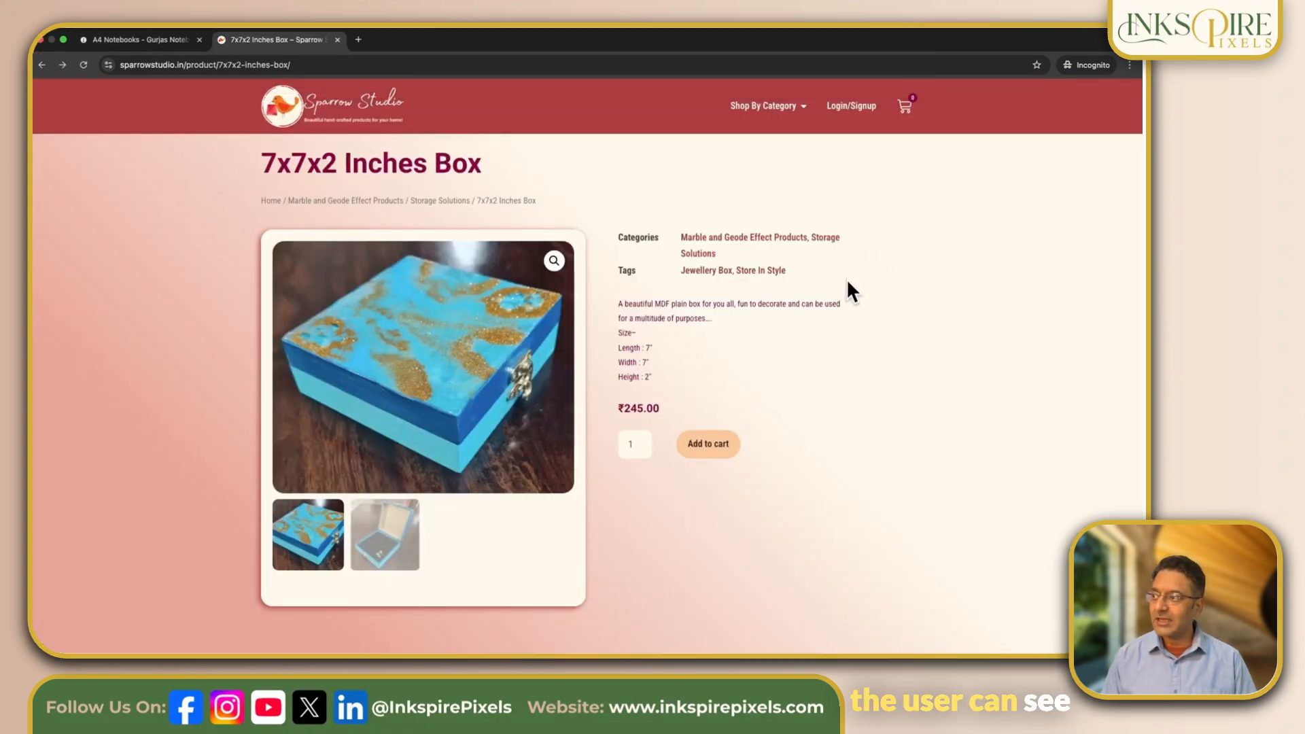
scroll(931, 257, up, 1)
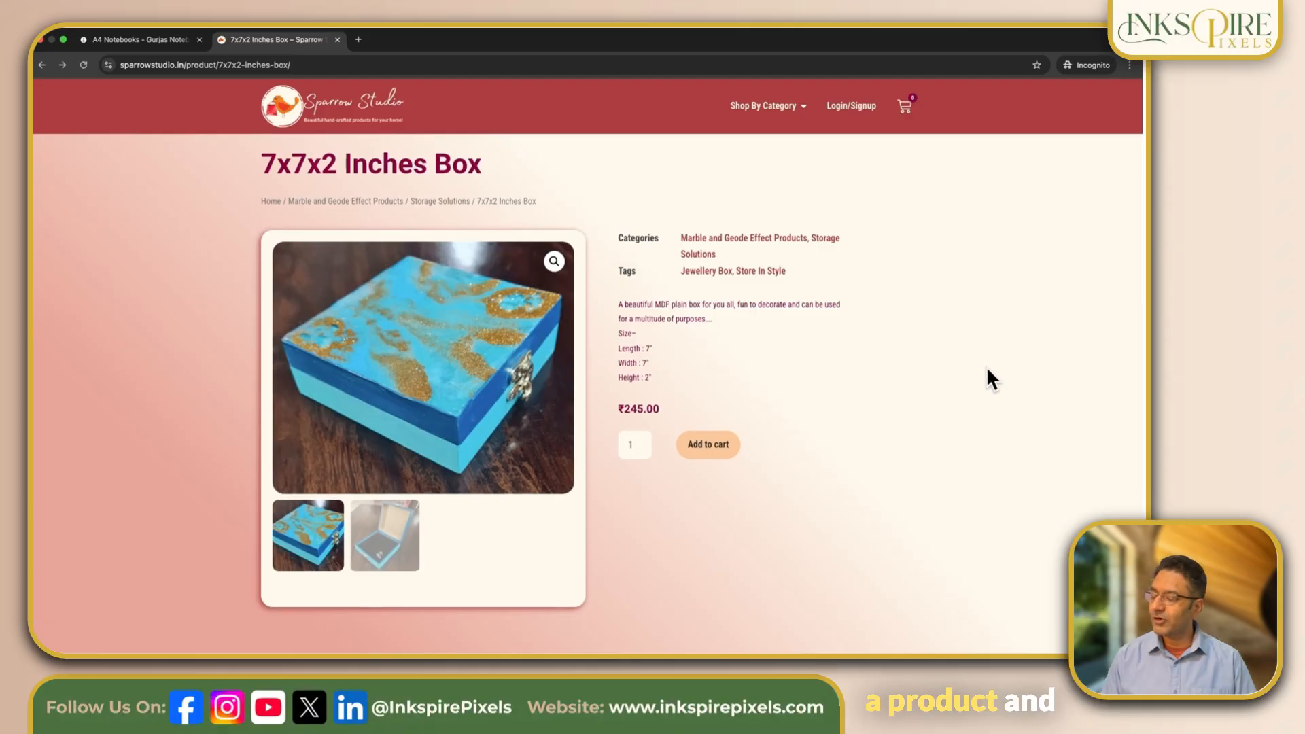
click(715, 277)
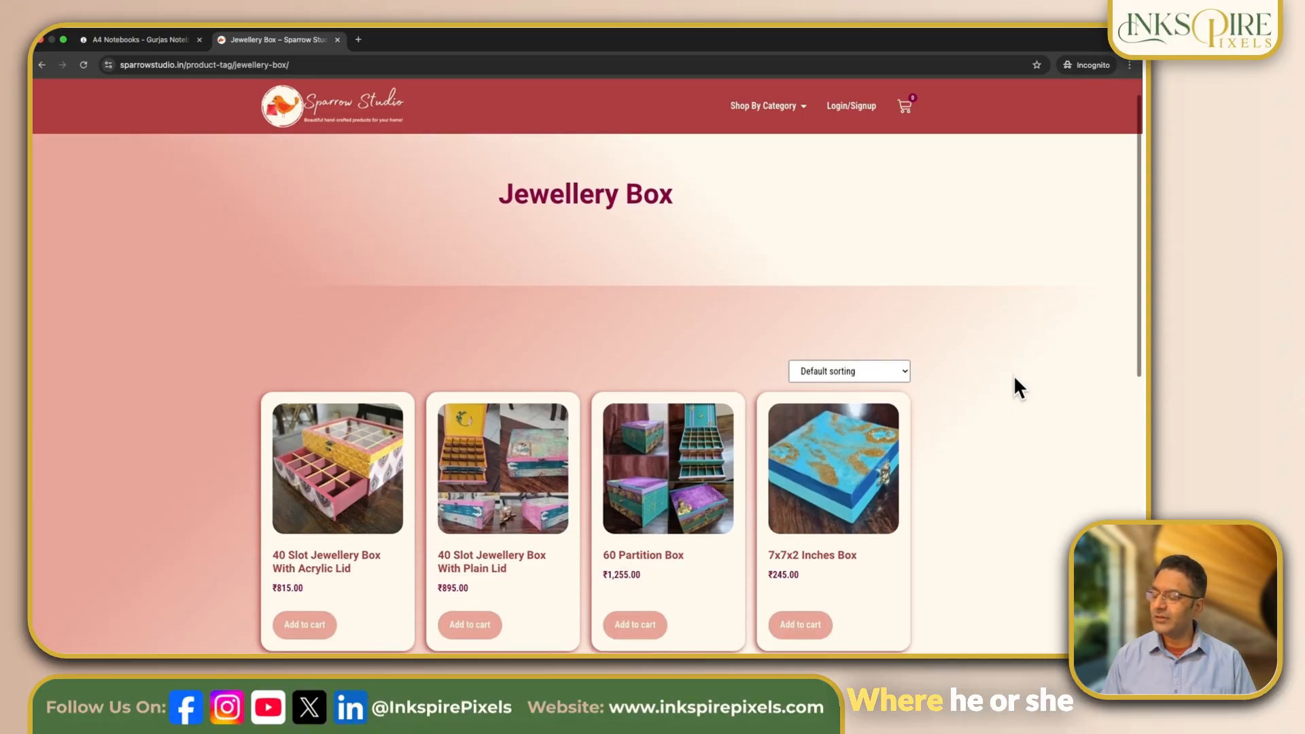
scroll(1014, 378, down, 2)
scroll(1014, 378, down, 3)
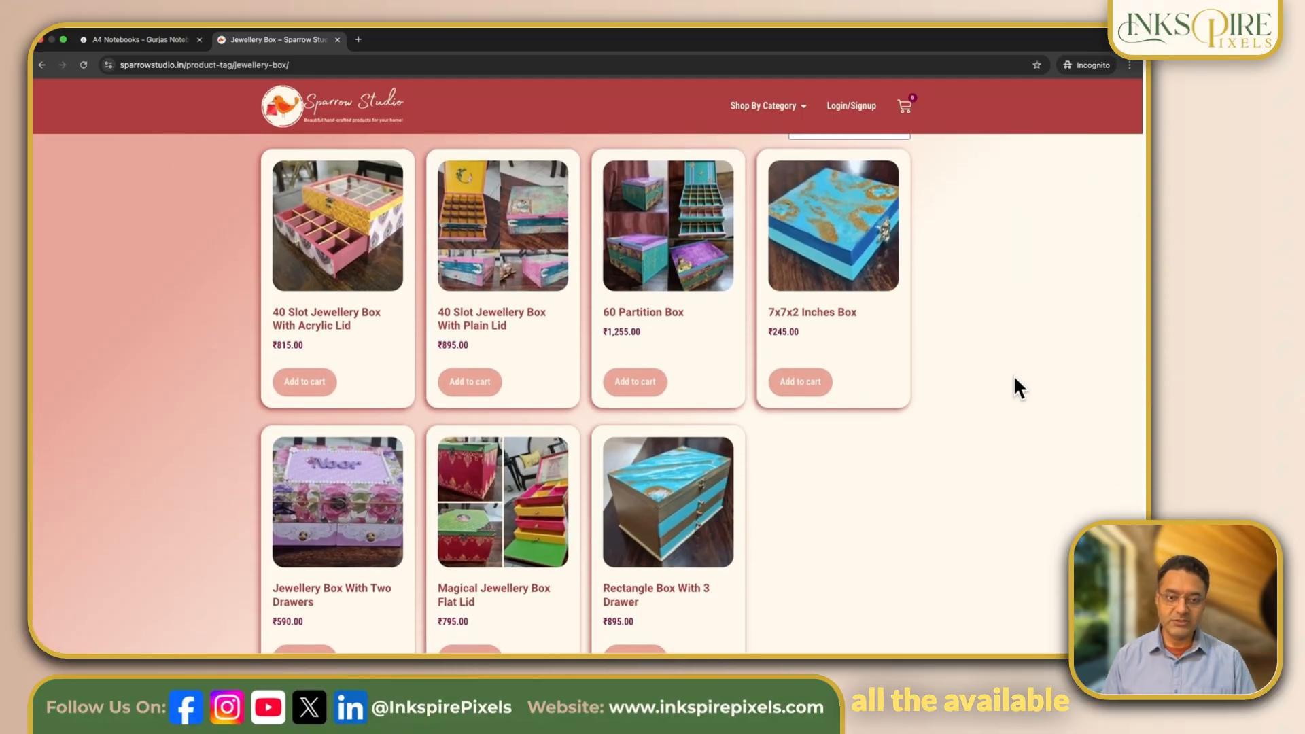
scroll(1015, 379, down, 3)
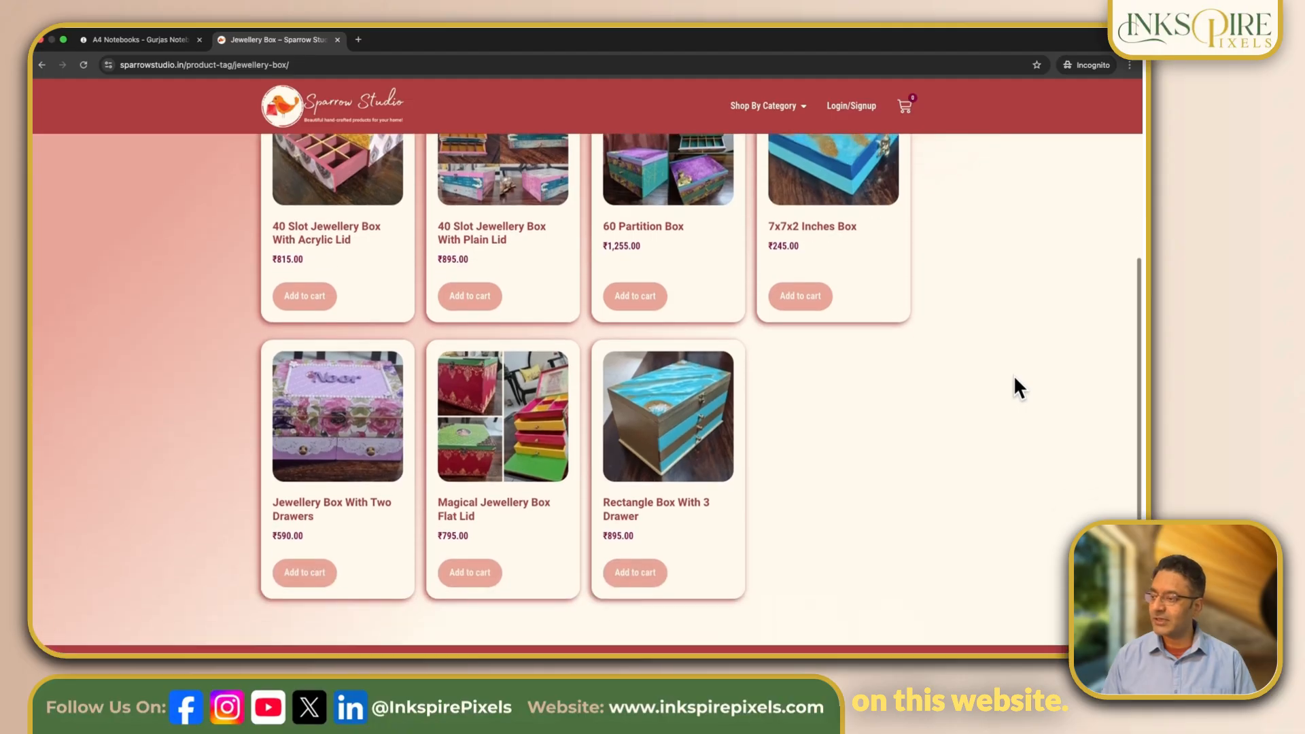
scroll(1015, 379, up, 5)
scroll(1015, 378, up, 2)
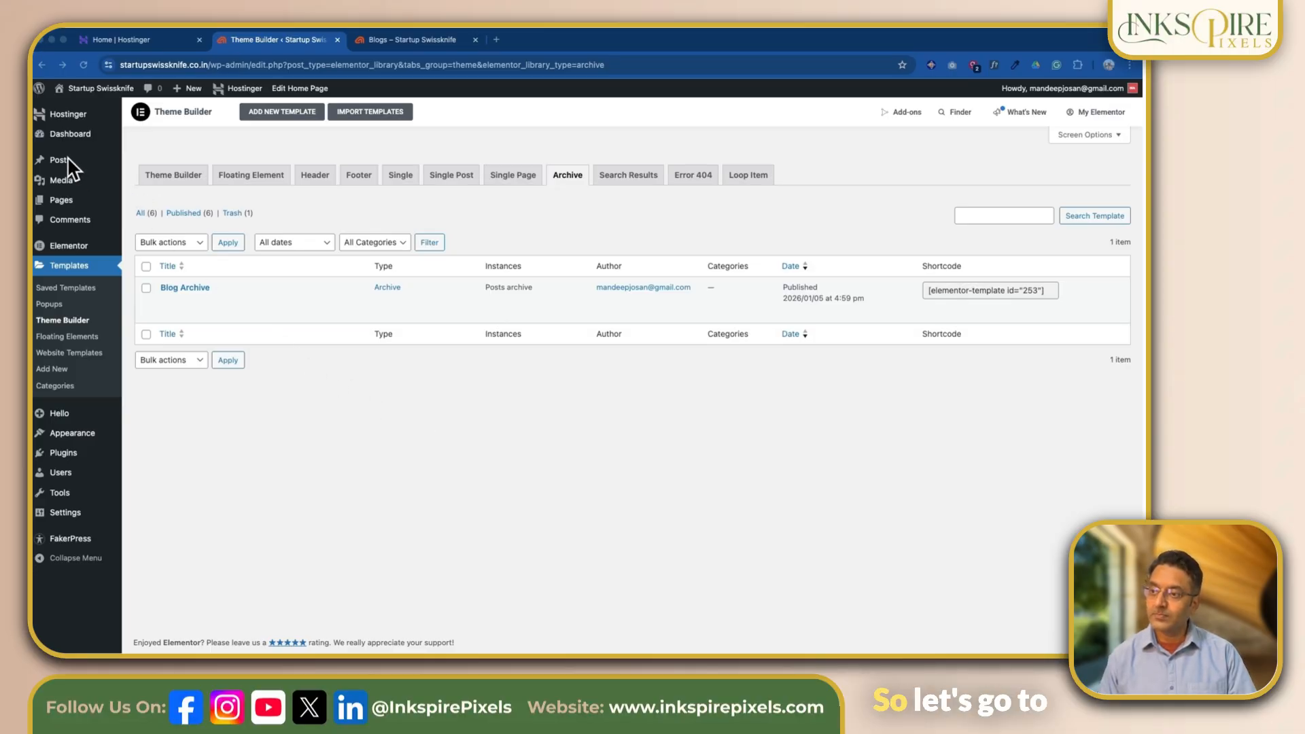
- Check the quick-edit category options of the post "Rem eum qui ut nihil" and add a new post category named University
mouse_move(61, 163)
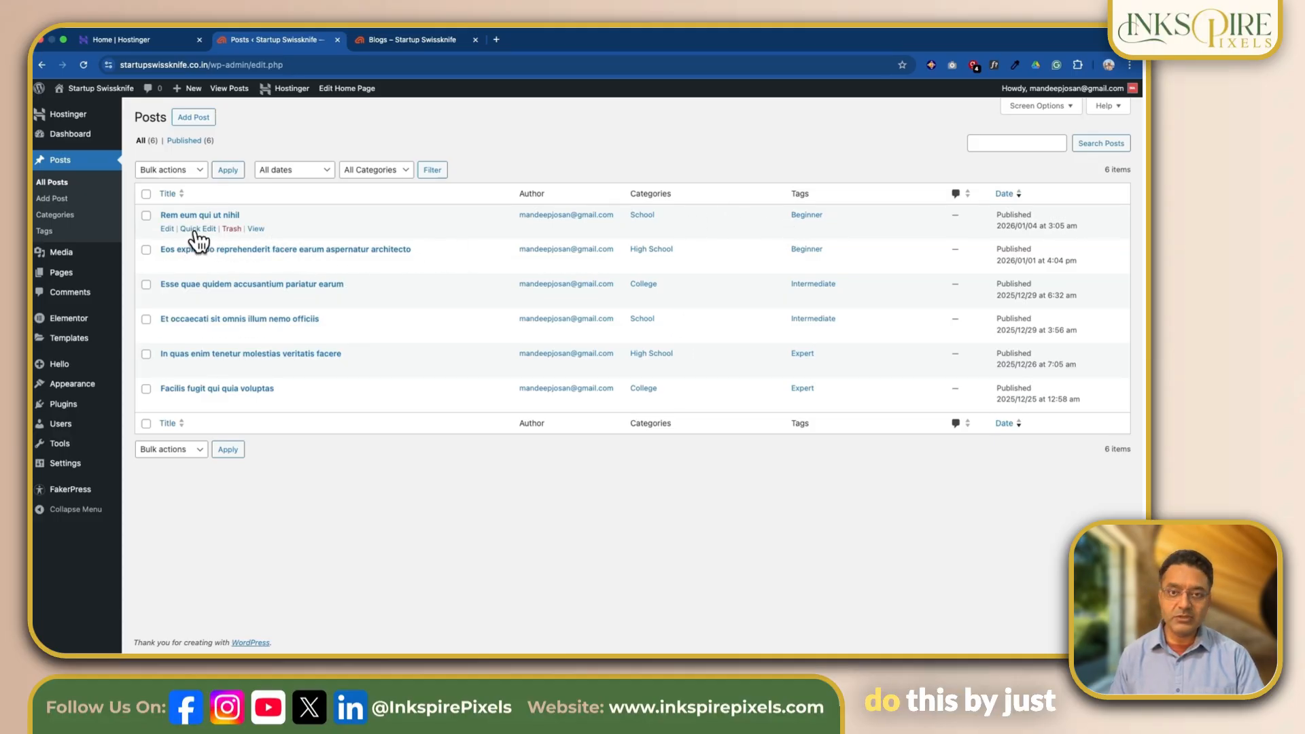
click(198, 229)
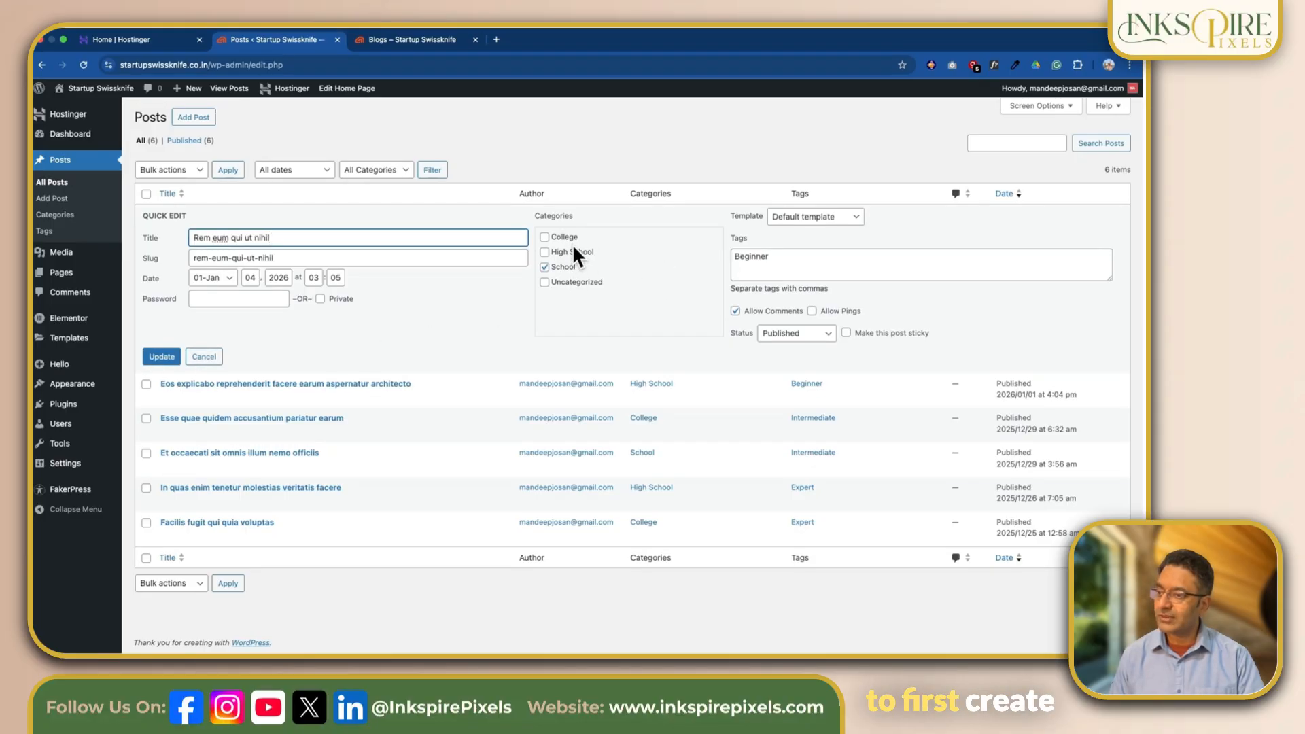
click(66, 216)
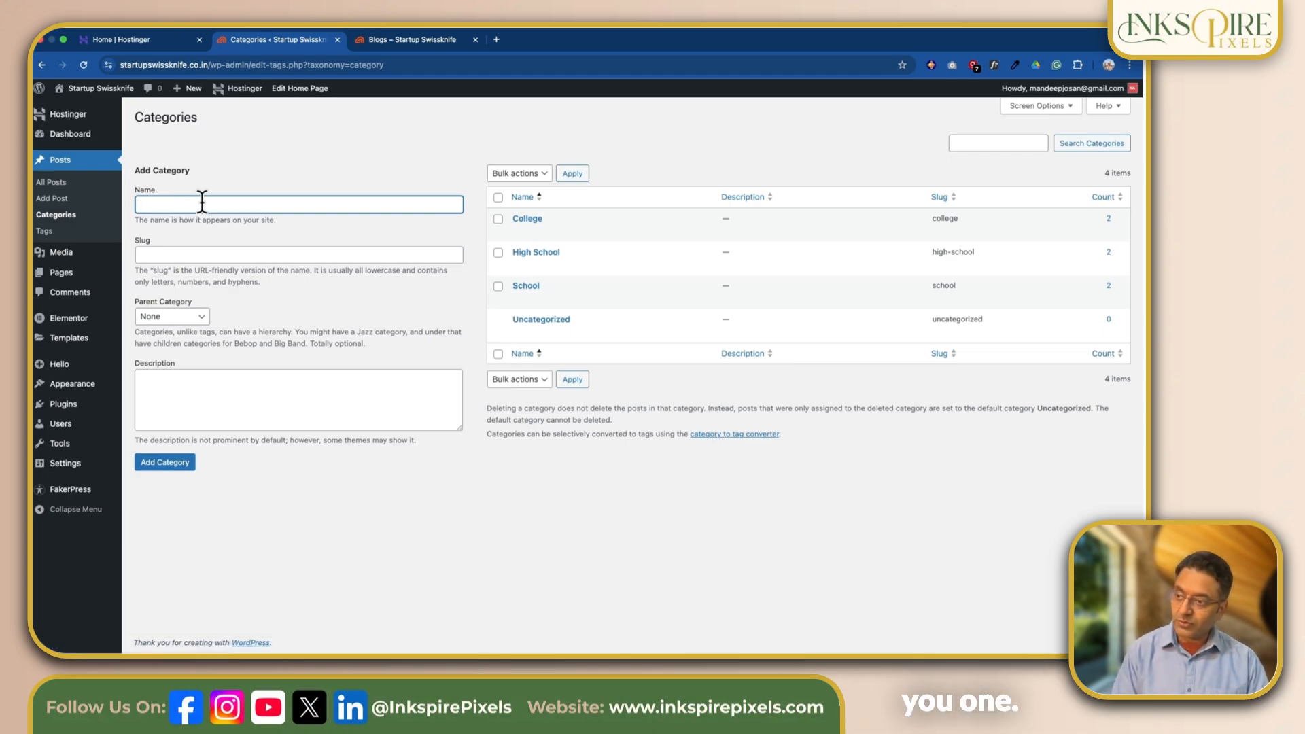
text(niversity)
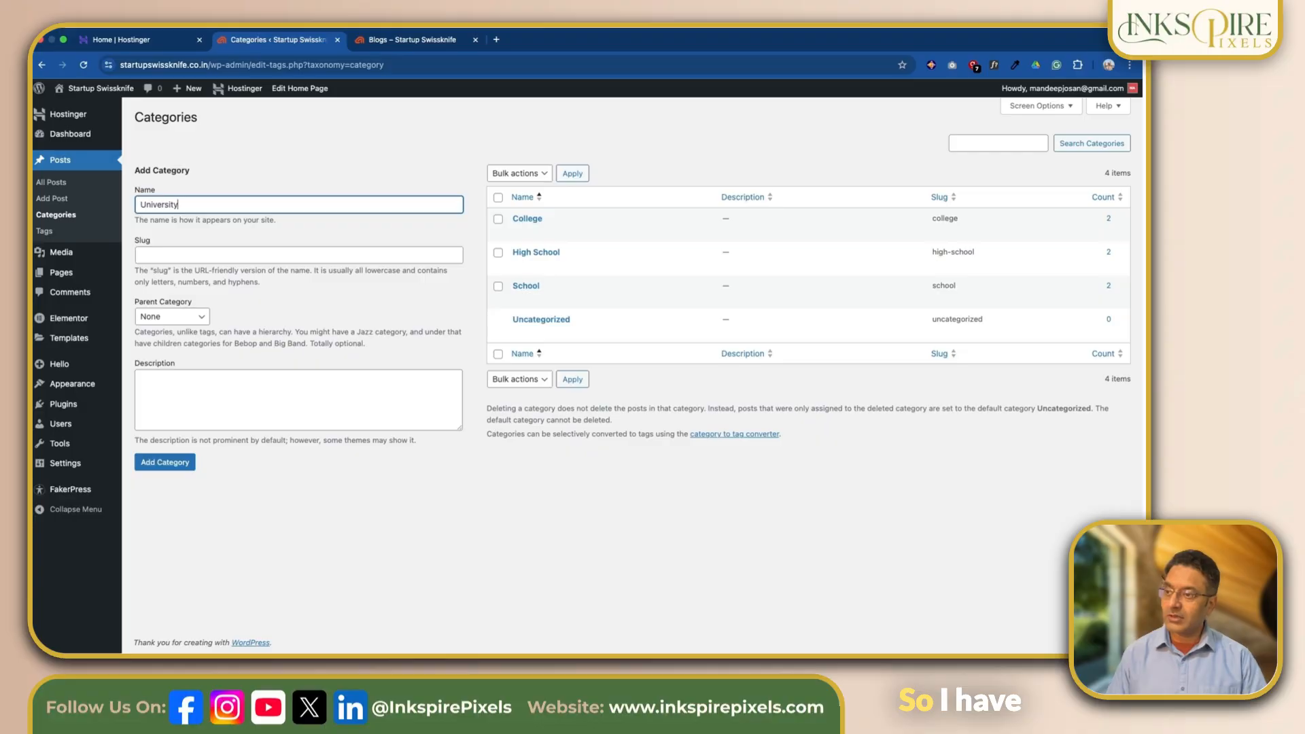
click(174, 469)
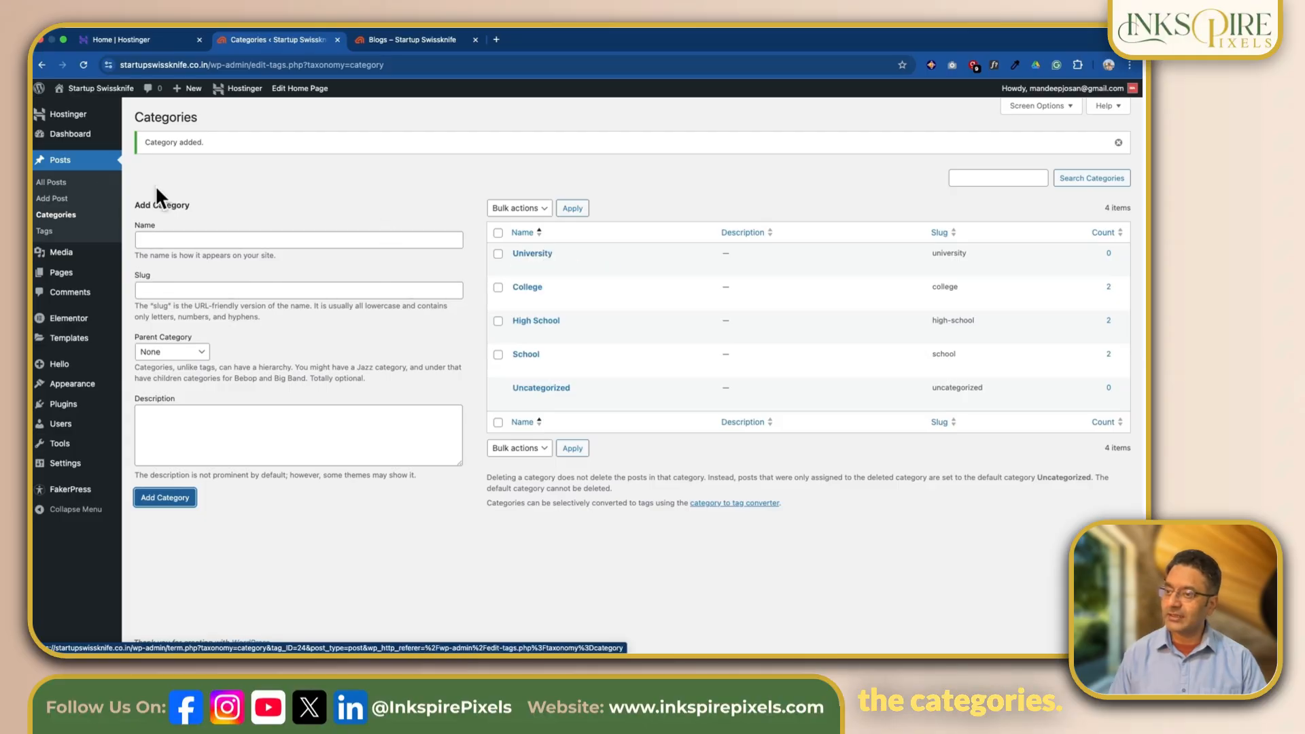
- Examine the category choices, including University, in the quick edit of the post "Rem eum qui ut nihil" and leave without saving
click(59, 182)
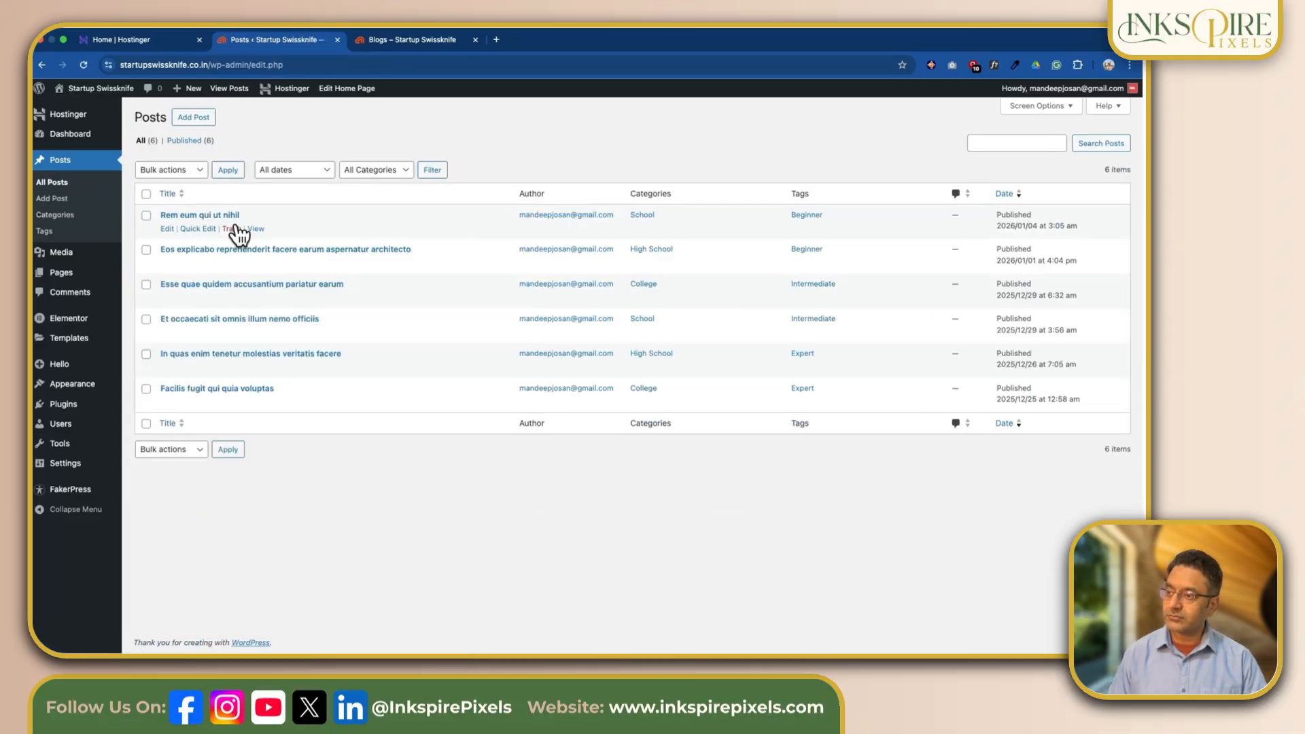
click(197, 230)
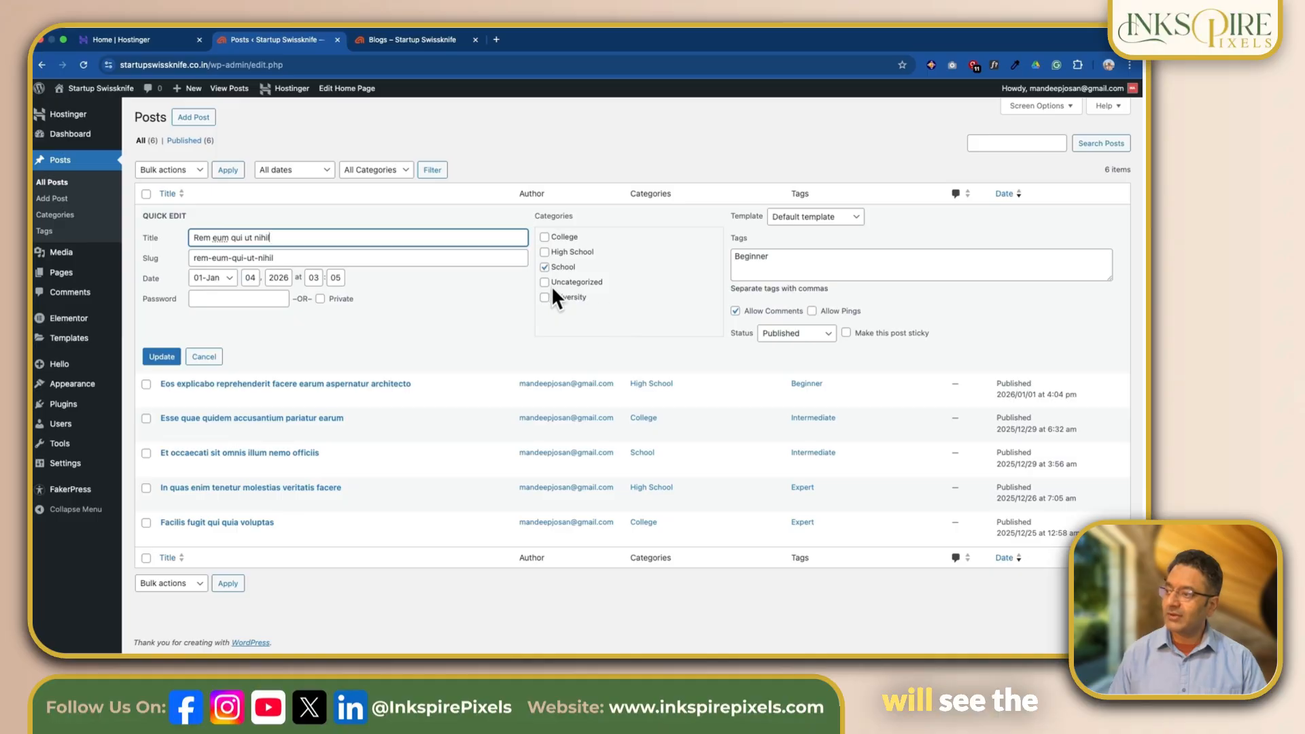
click(546, 265)
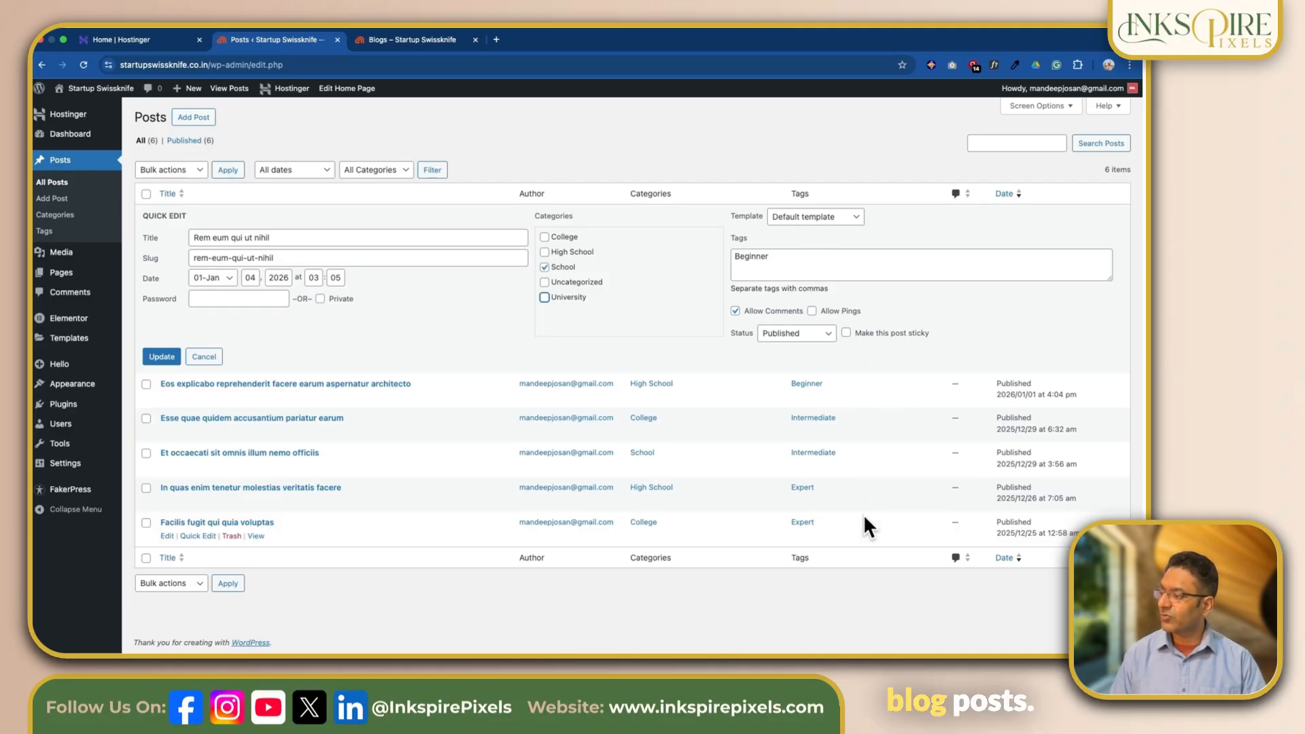
click(204, 357)
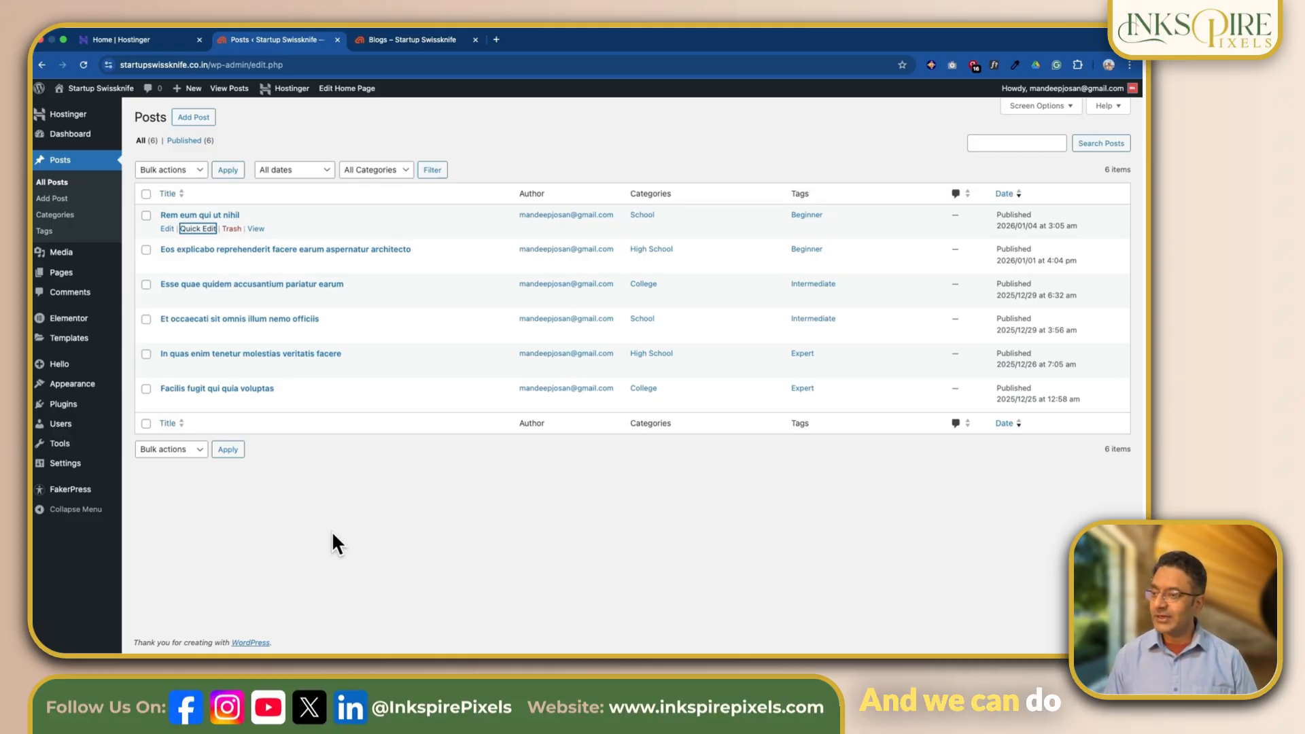
- Open the Posts Loop Item template for editing in Elementor and select the Post Info widget inside its container
mouse_move(95, 339)
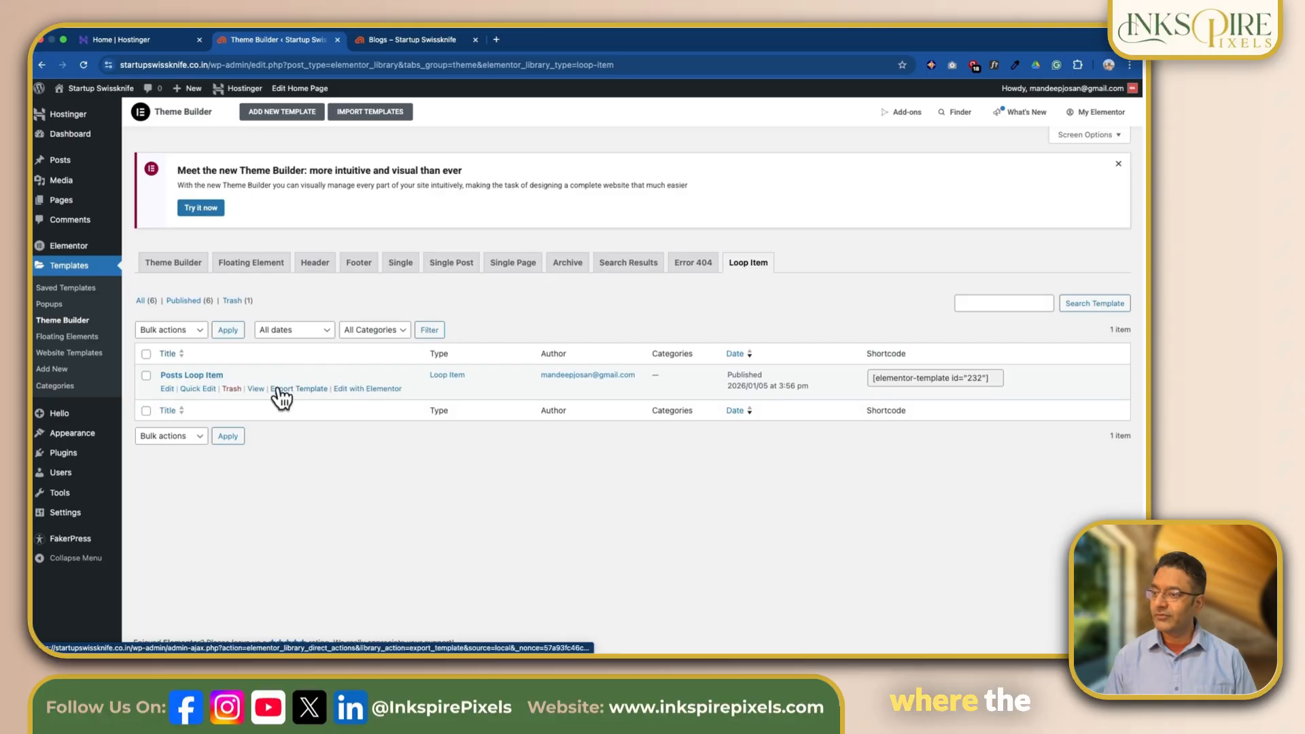
click(360, 392)
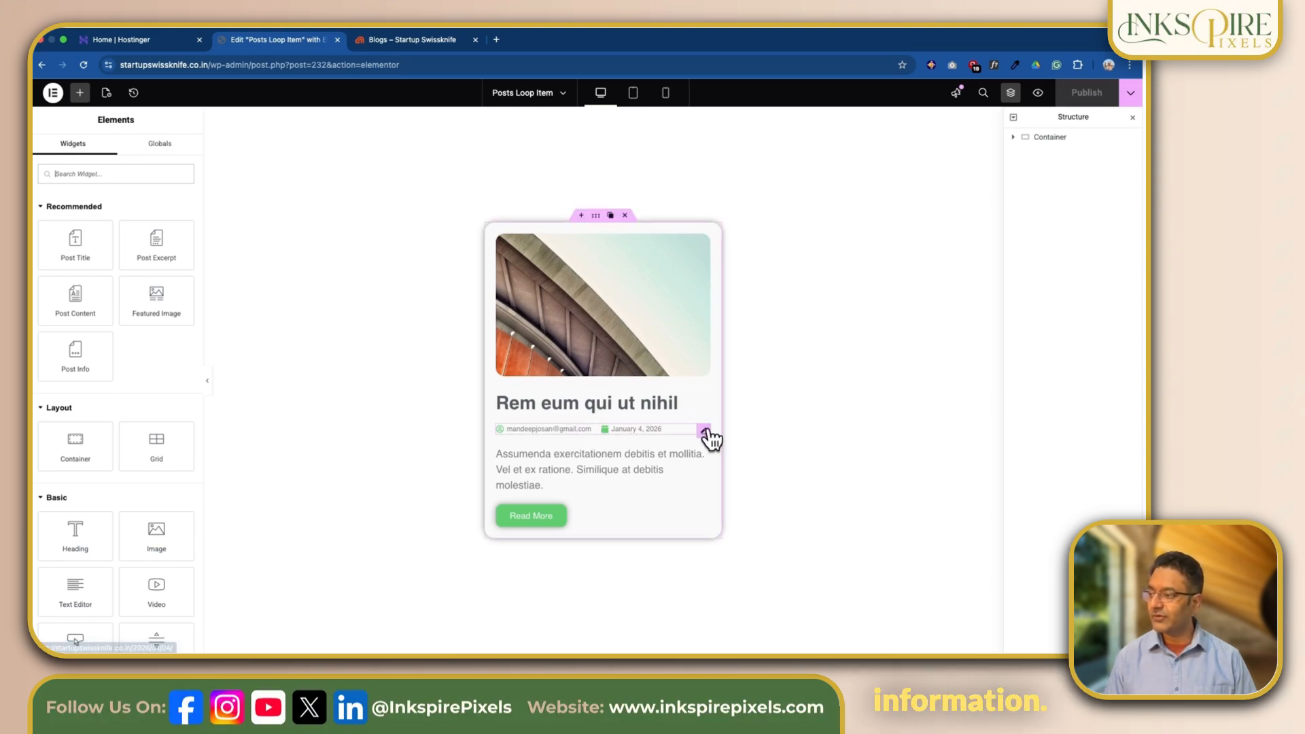
click(1015, 138)
click(1013, 138)
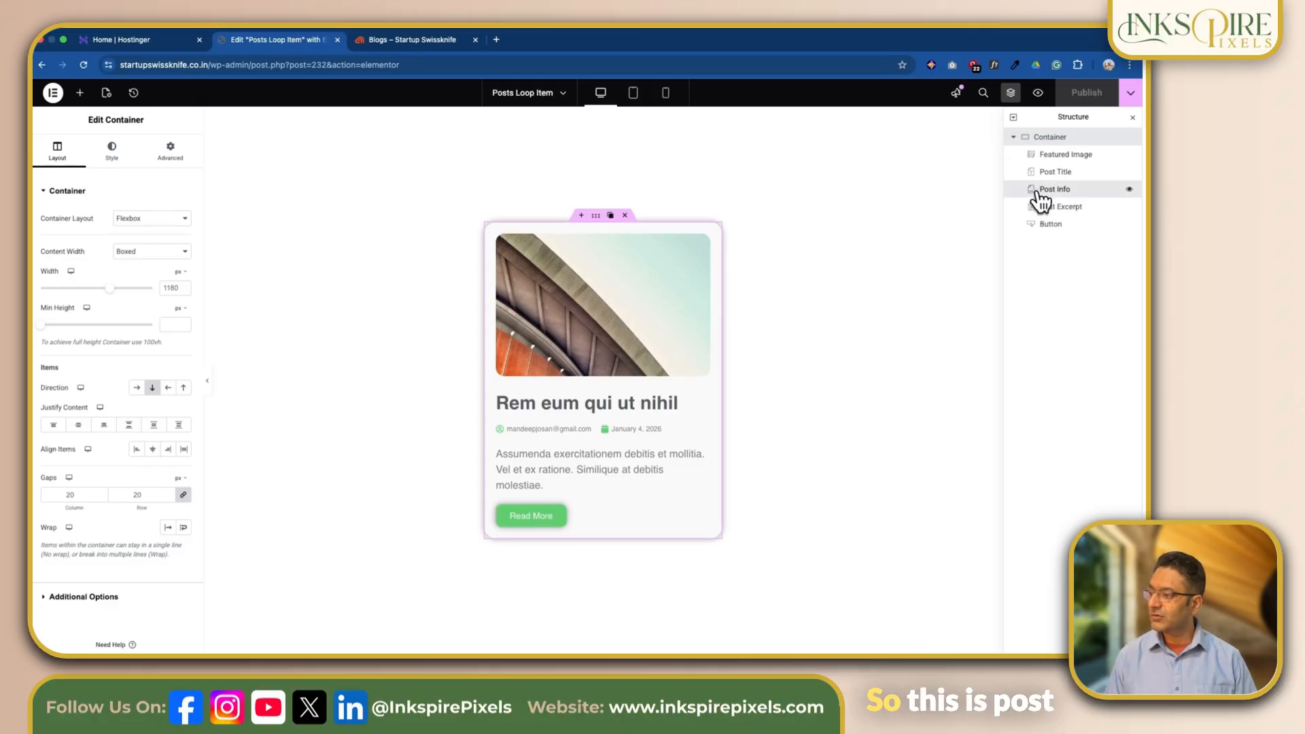
click(1035, 191)
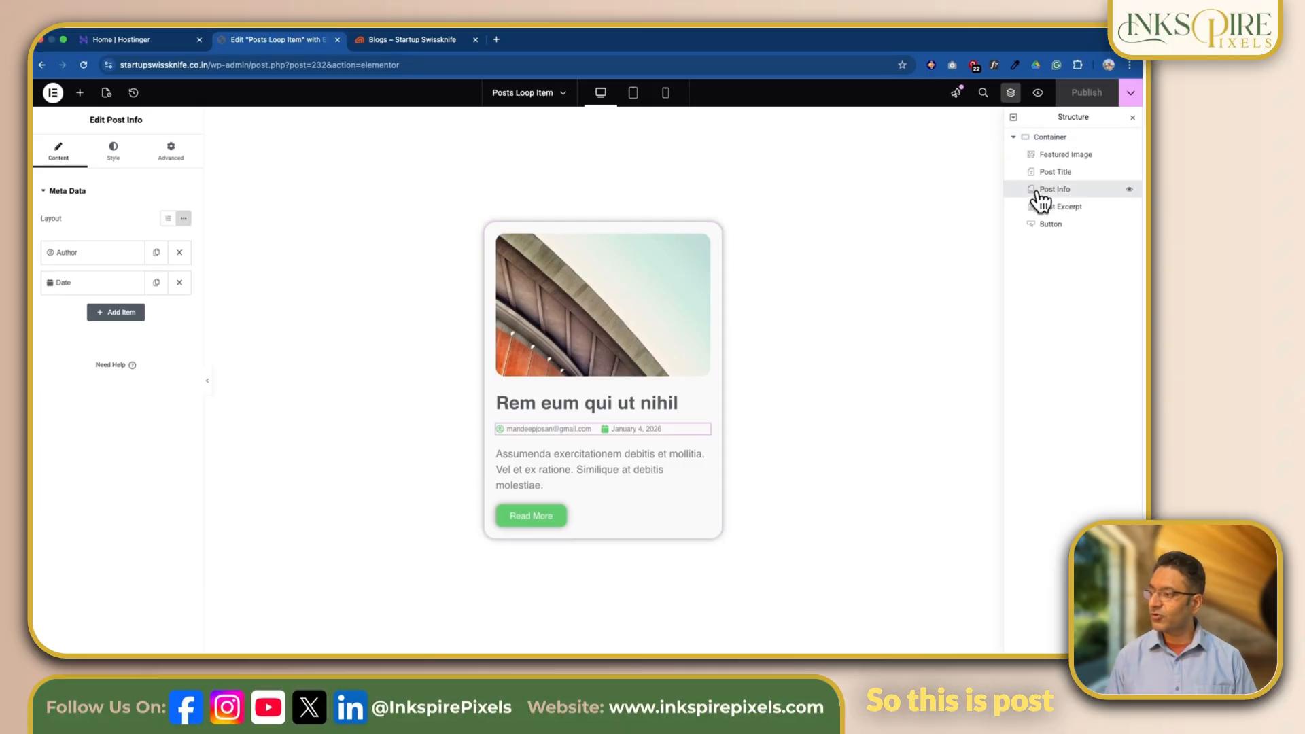
- Add a Terms meta data item to the Post Info widget with Categories as its taxonomy
click(103, 314)
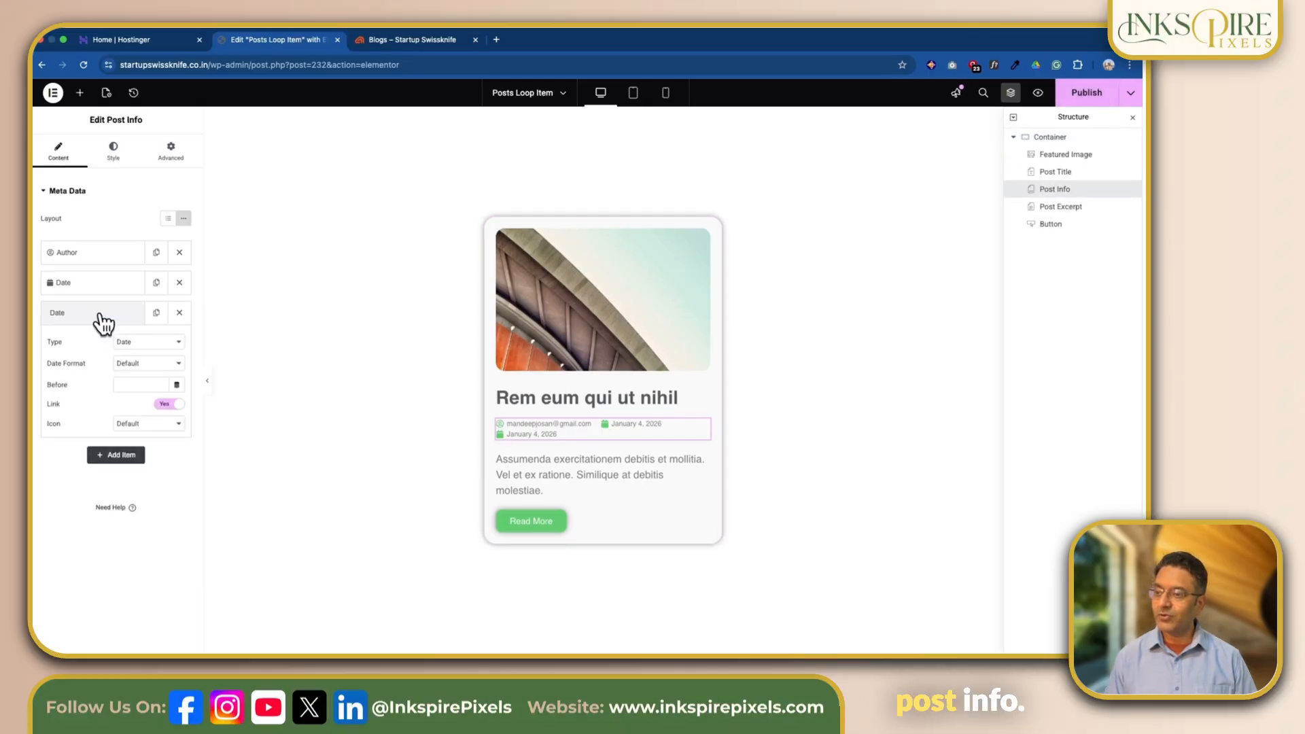
click(151, 344)
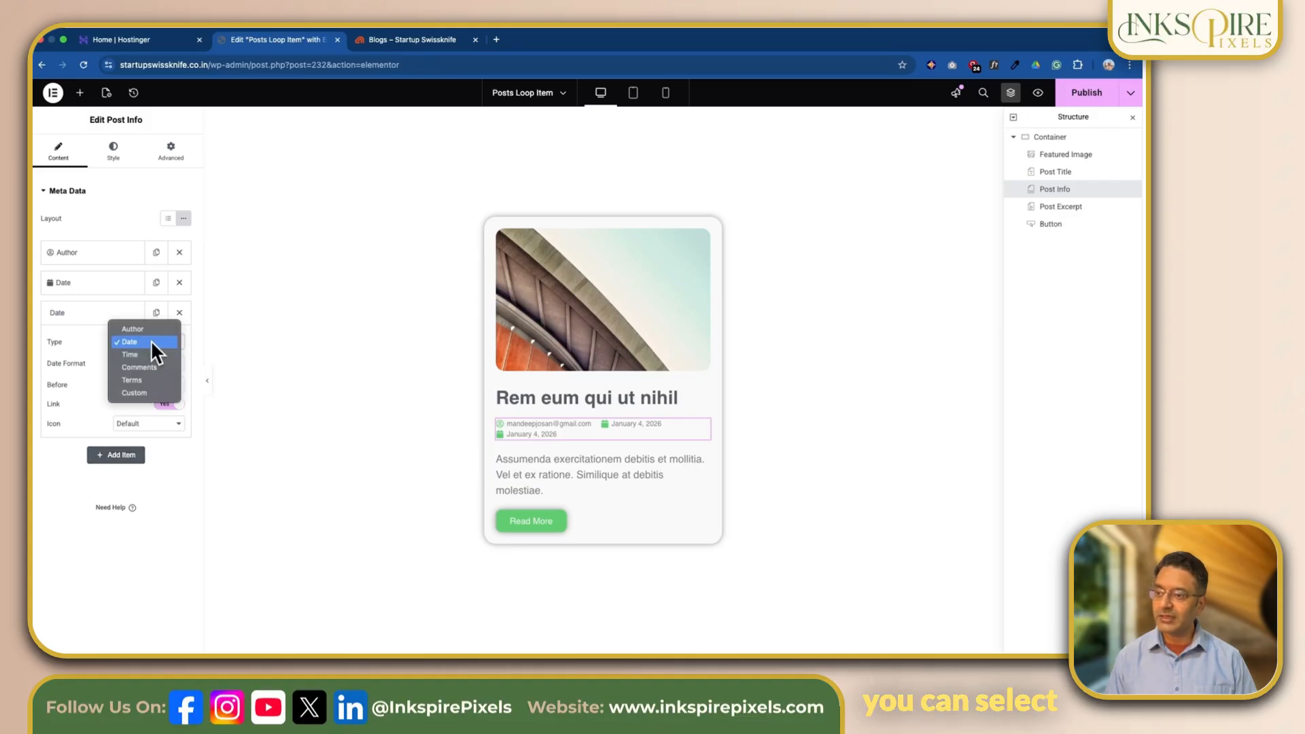
click(153, 379)
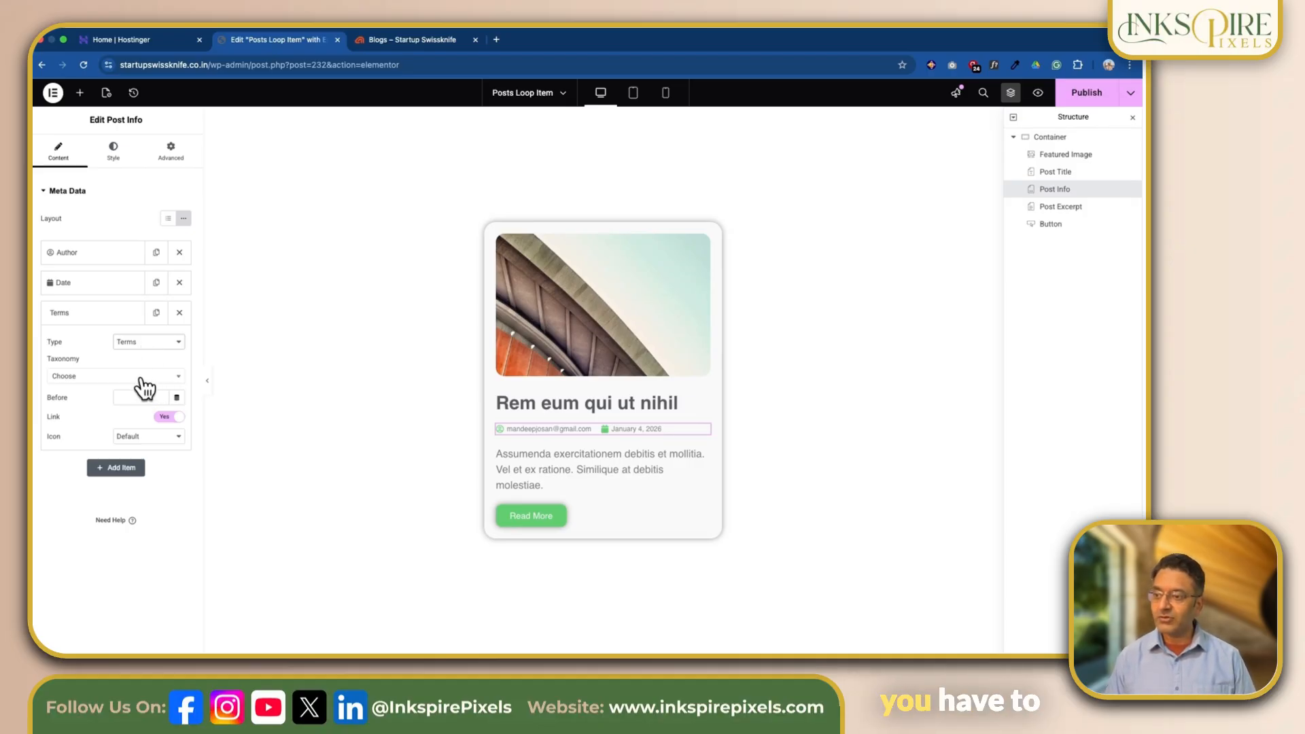
click(144, 382)
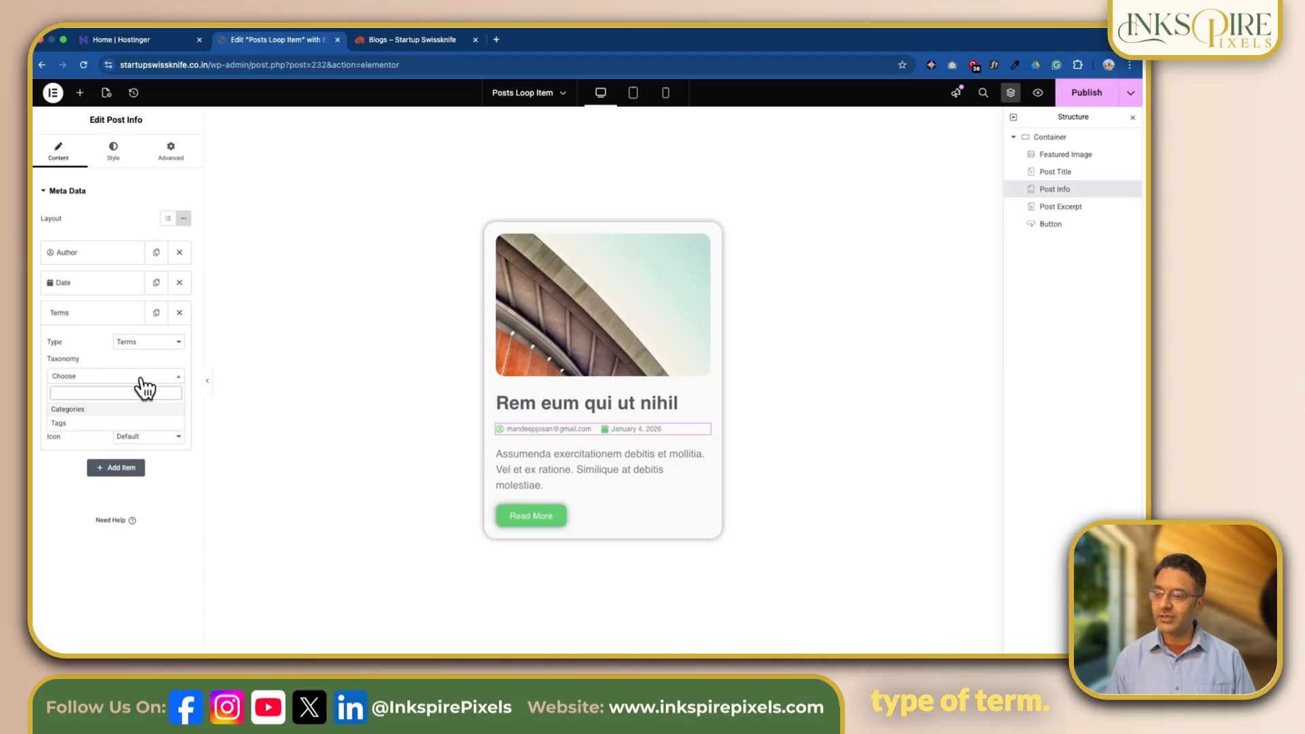
click(120, 409)
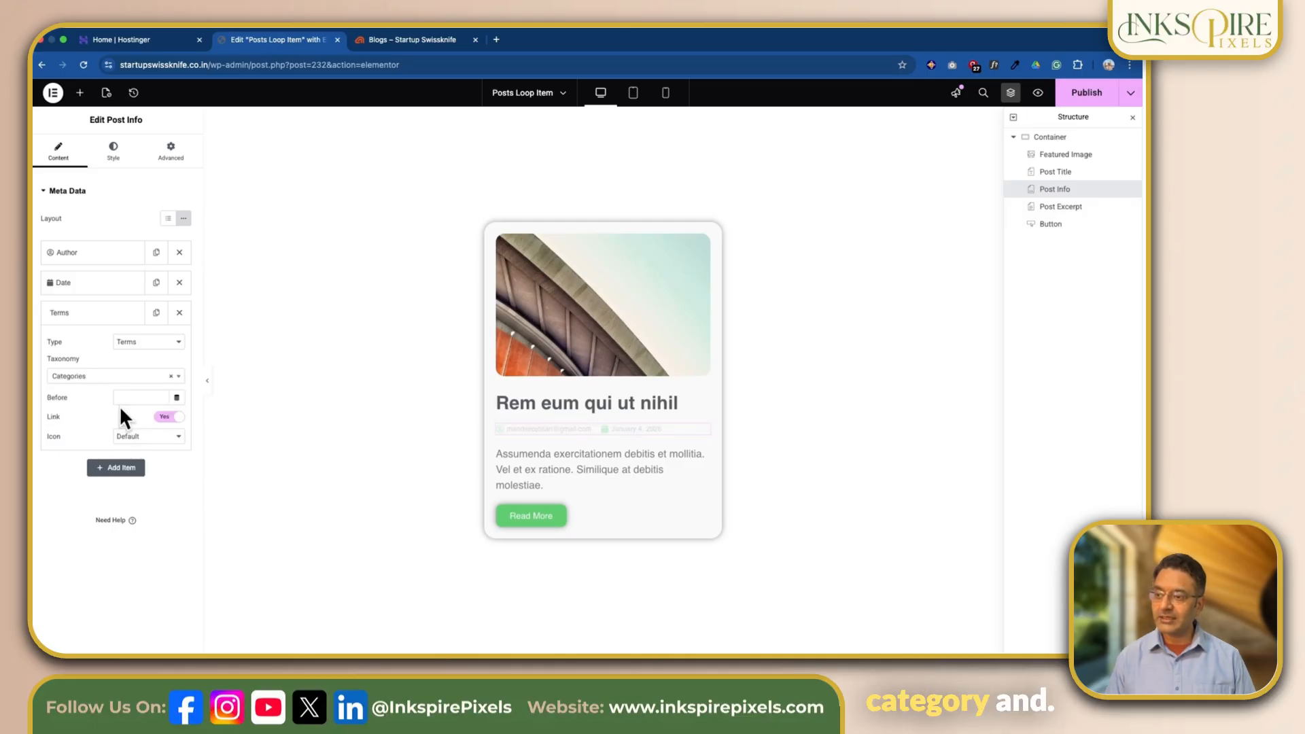
- Add another Terms meta data item to the Post Info widget with Tags as its taxonomy
click(121, 469)
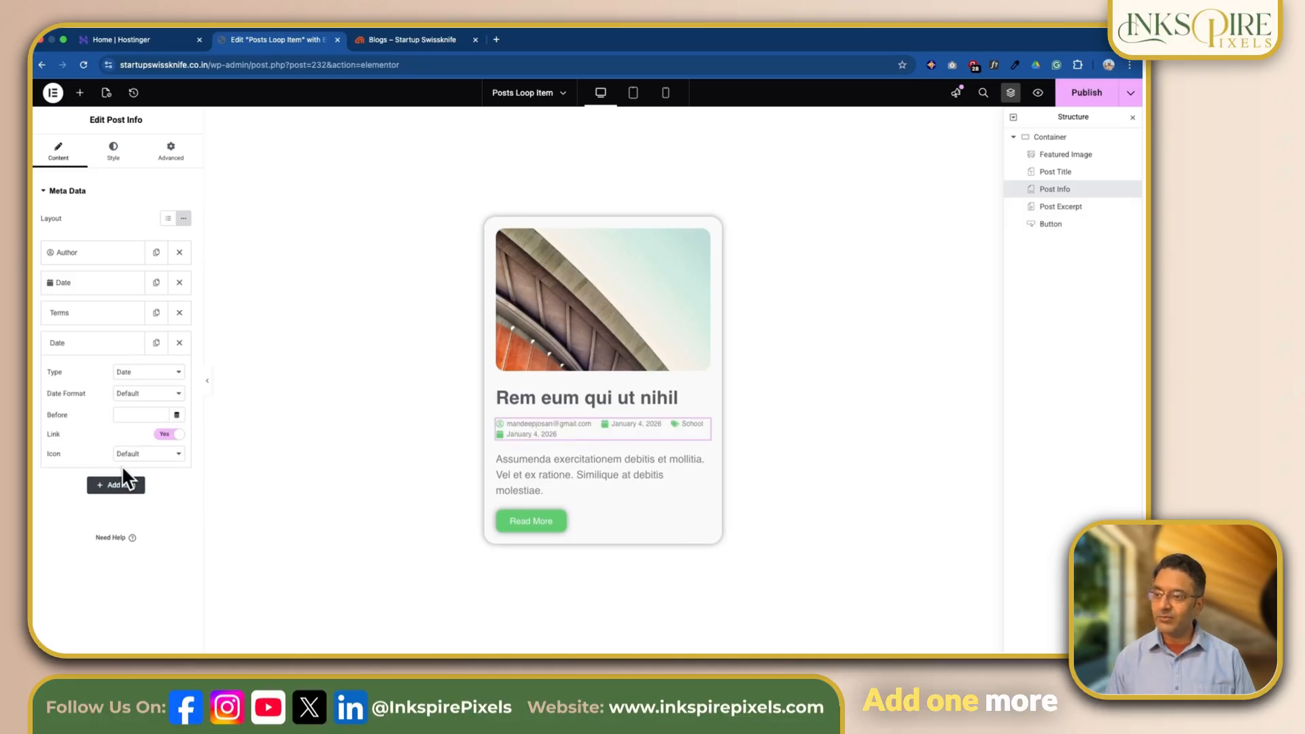
click(170, 372)
click(157, 409)
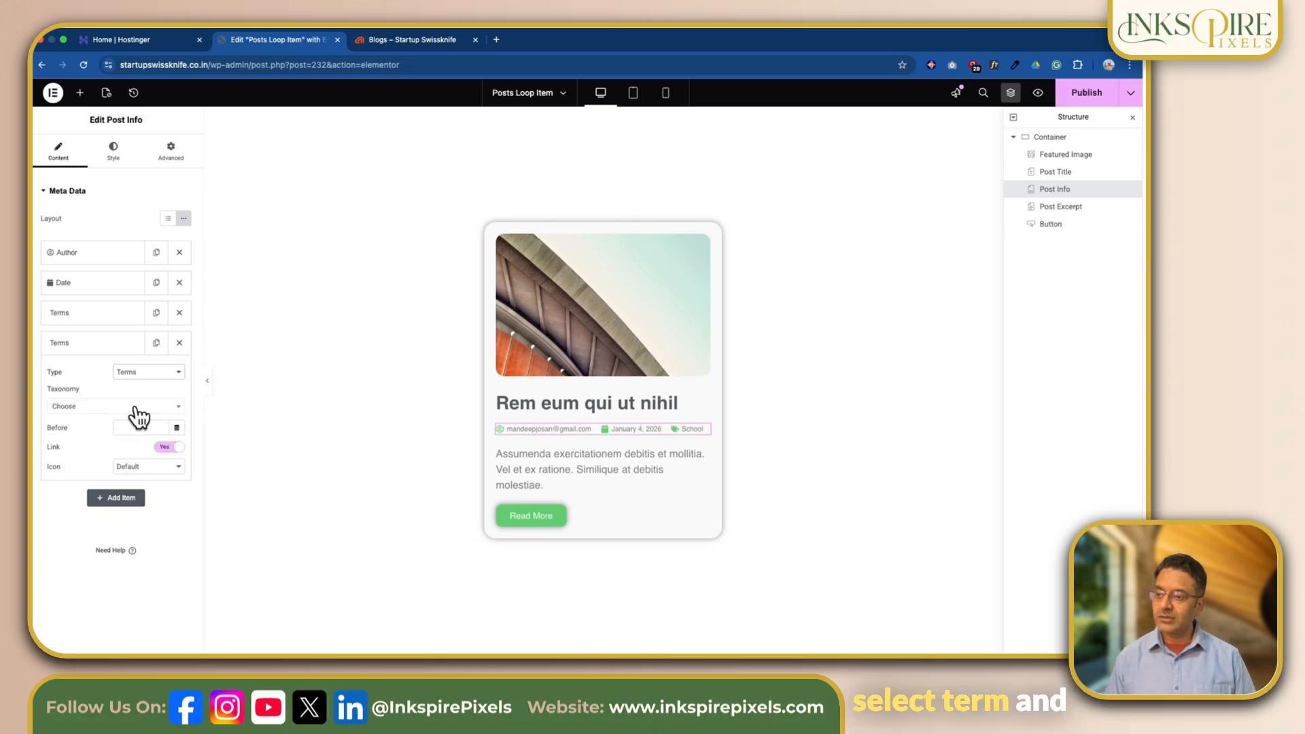
click(136, 412)
click(129, 452)
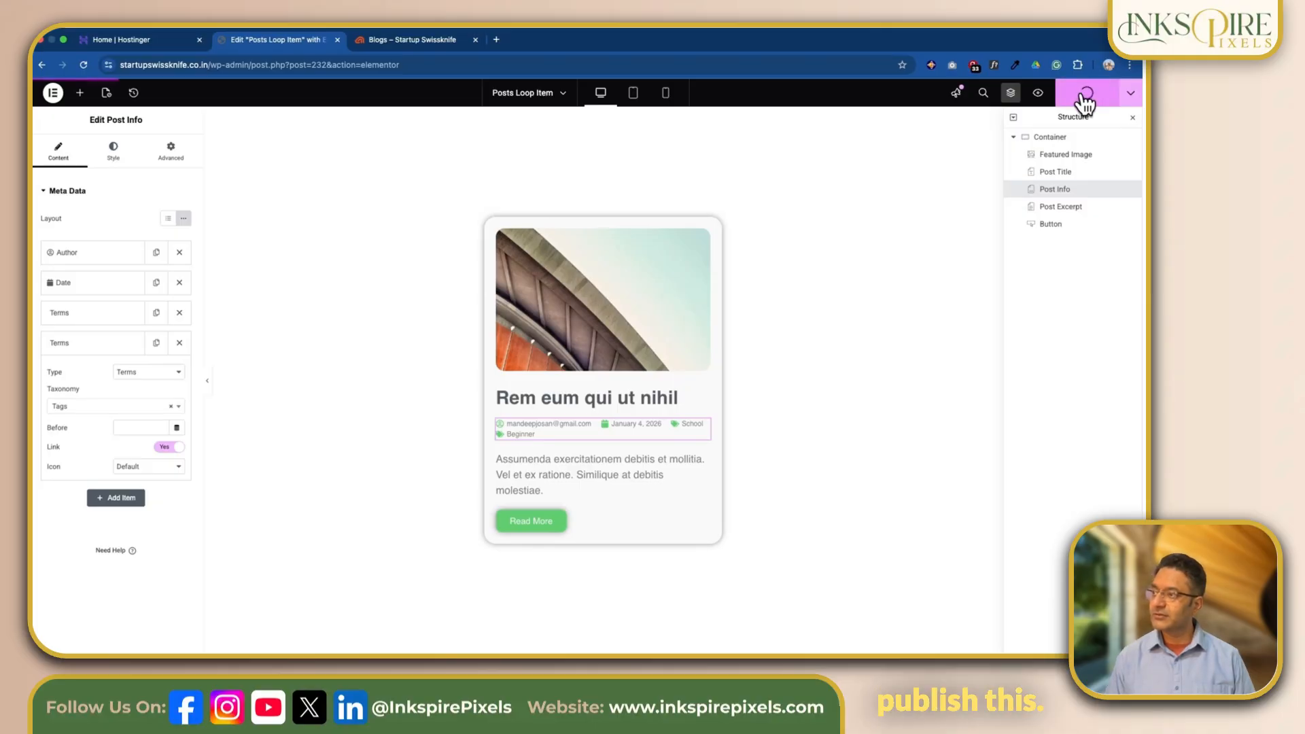
- Examine the category and tag details on the Blogs page cards and on the single page of the post "Rem eum qui ut nihil"
click(423, 51)
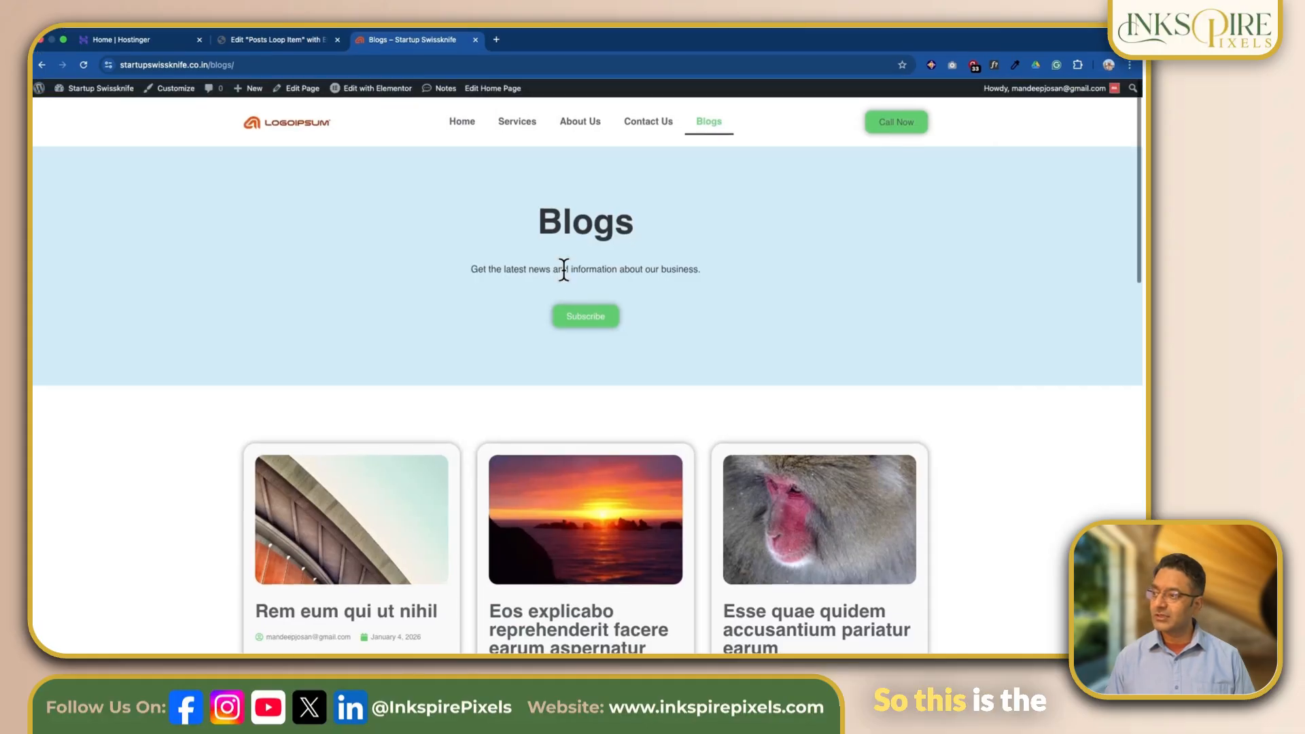
scroll(564, 270, down, 5)
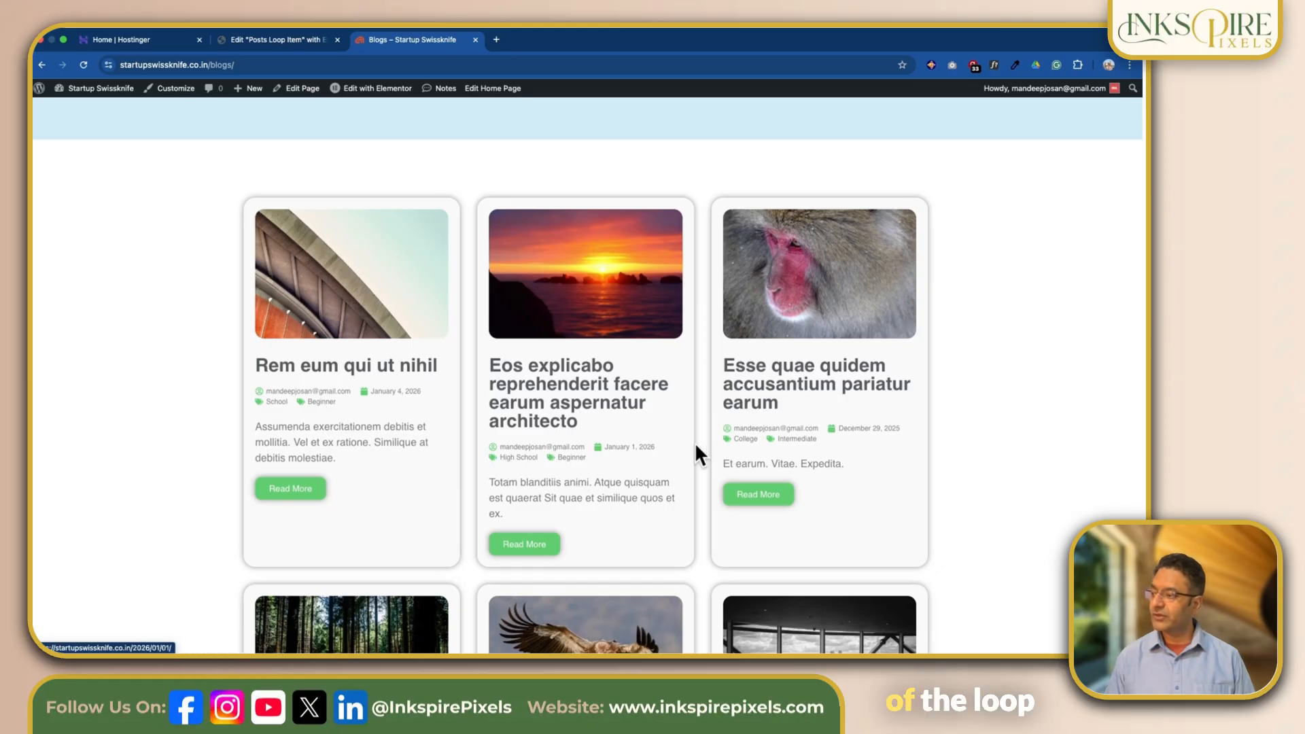
scroll(826, 472, down, 4)
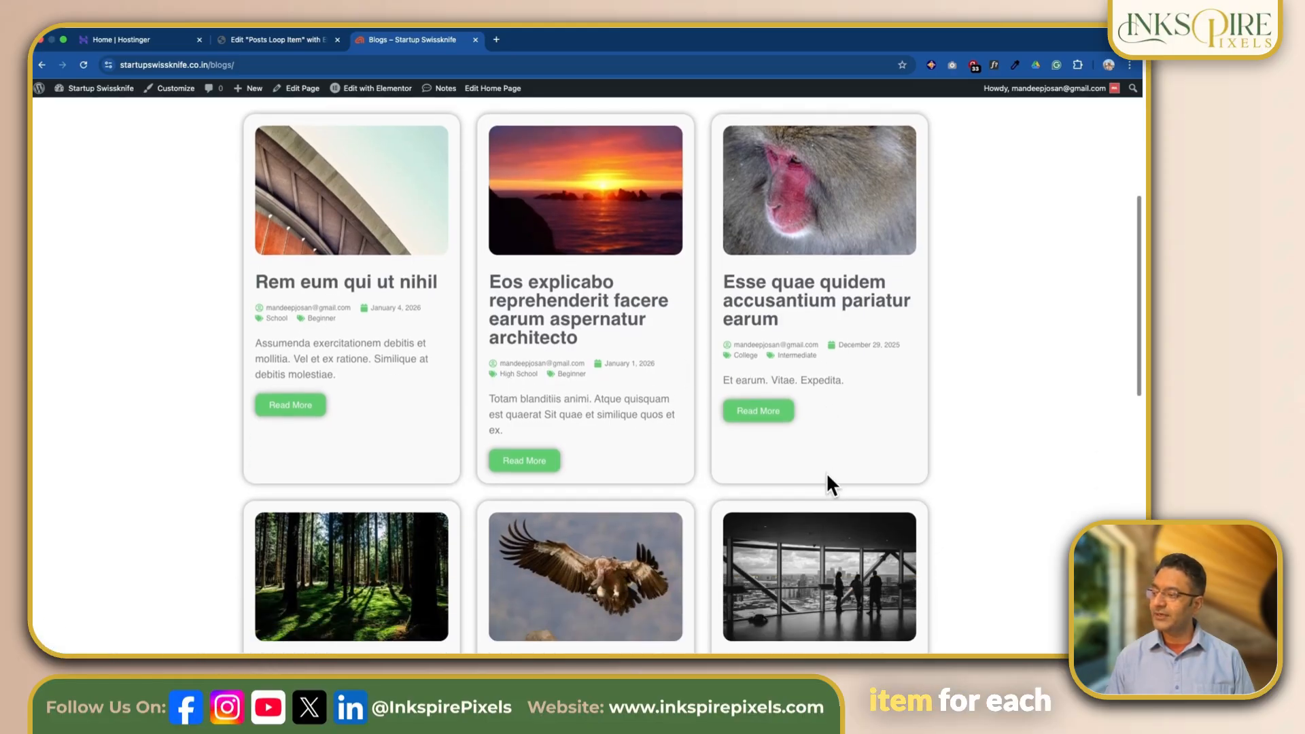
scroll(353, 501, down, 2)
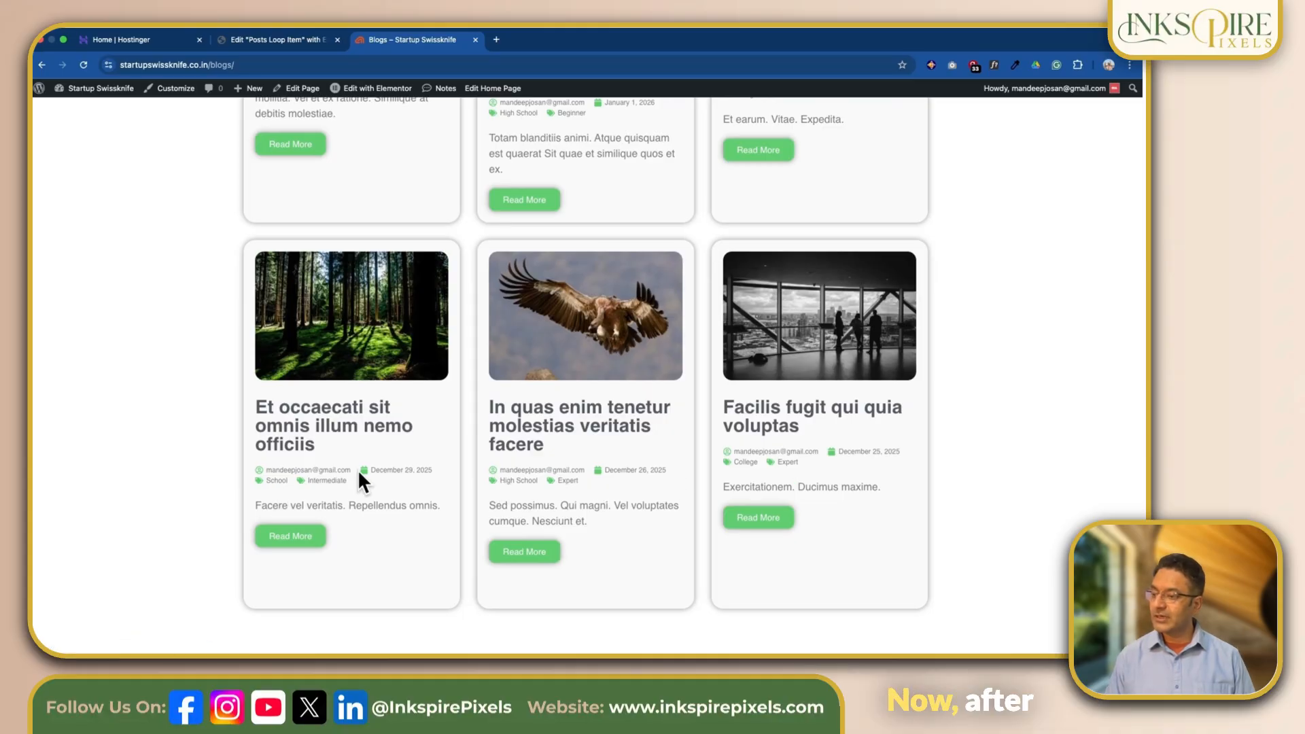
scroll(346, 426, up, 4)
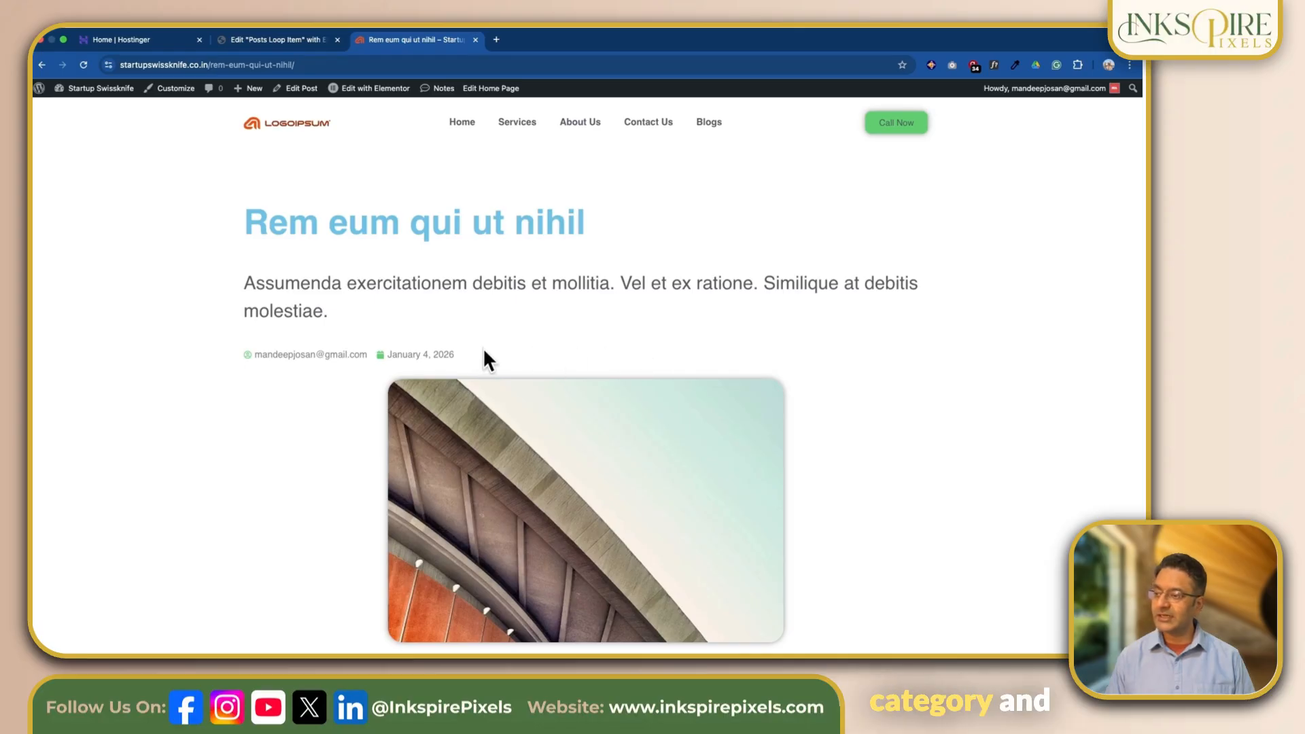
scroll(543, 354, down, 4)
scroll(523, 353, up, 4)
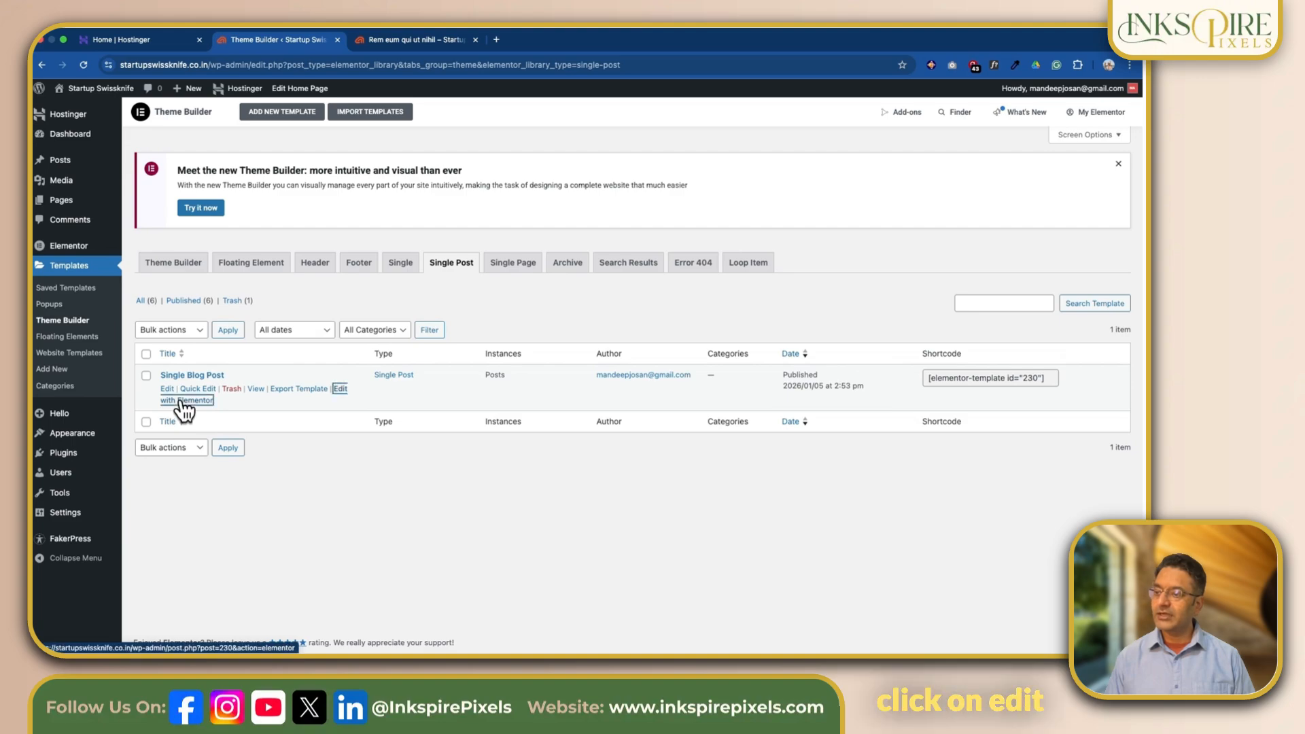
- Open the Single Blog Post template for editing in Elementor and select its Post Info widget below the excerpt
click(185, 401)
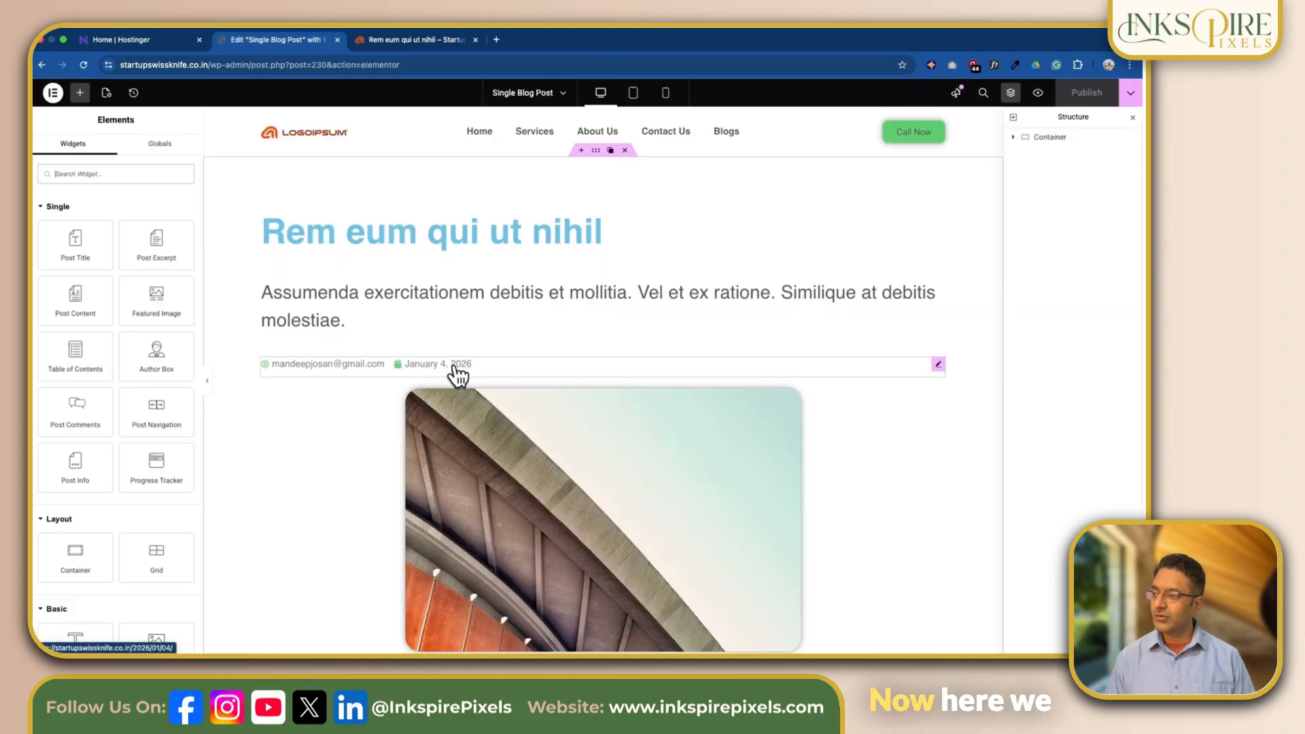
mouse_move(606, 359)
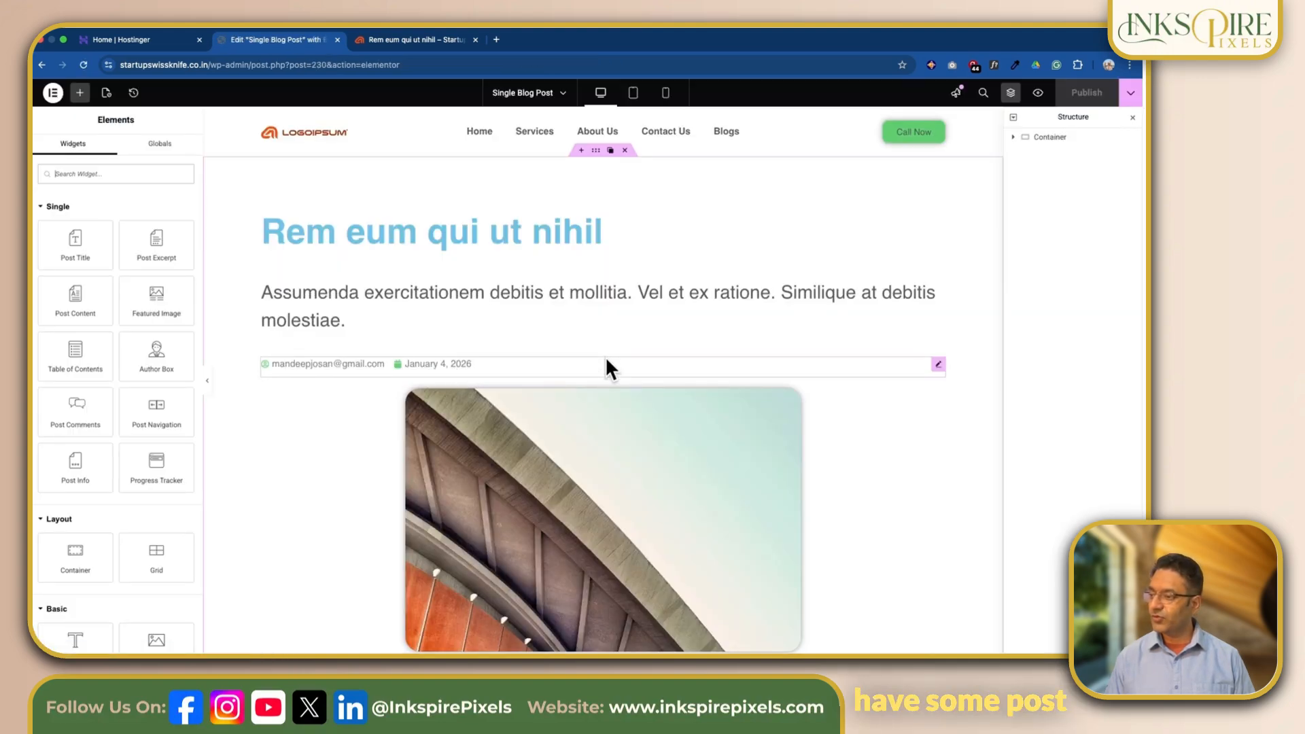
click(941, 366)
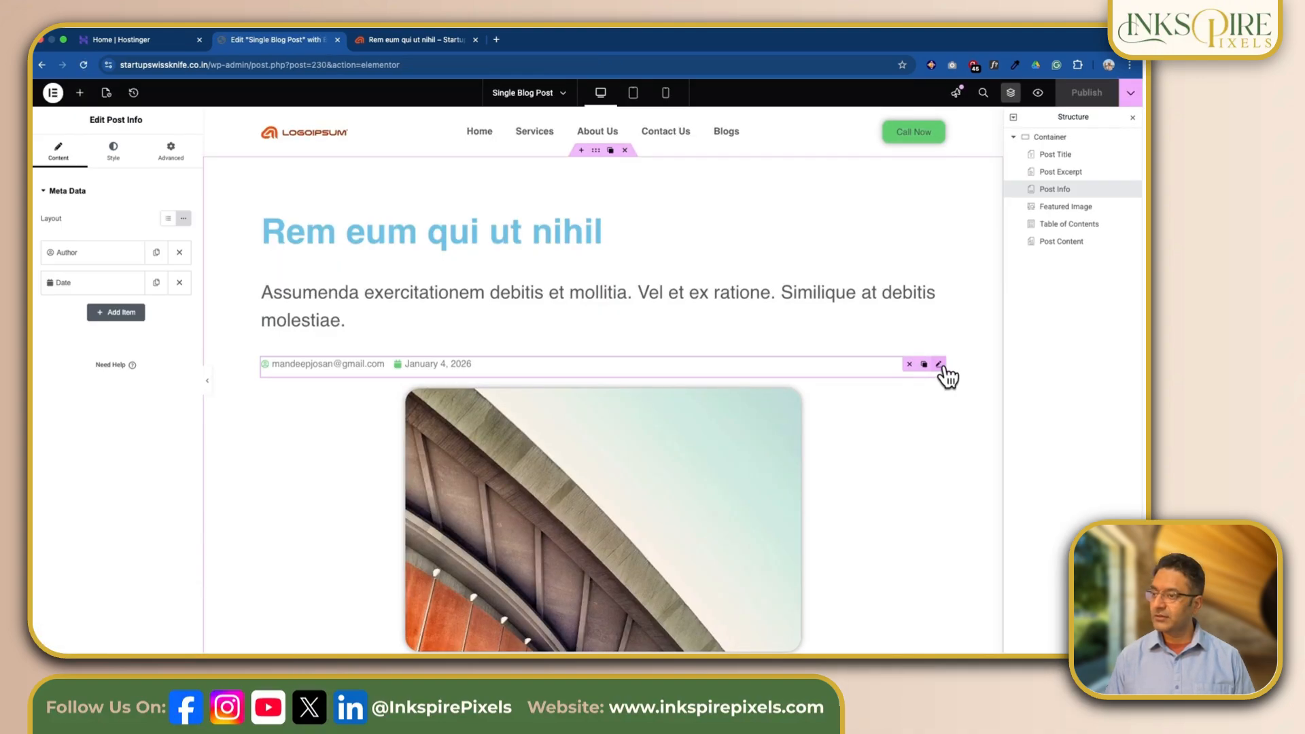
- Add a Terms item with the Categories taxonomy to the Post Info widget of the Single Blog Post template
click(110, 314)
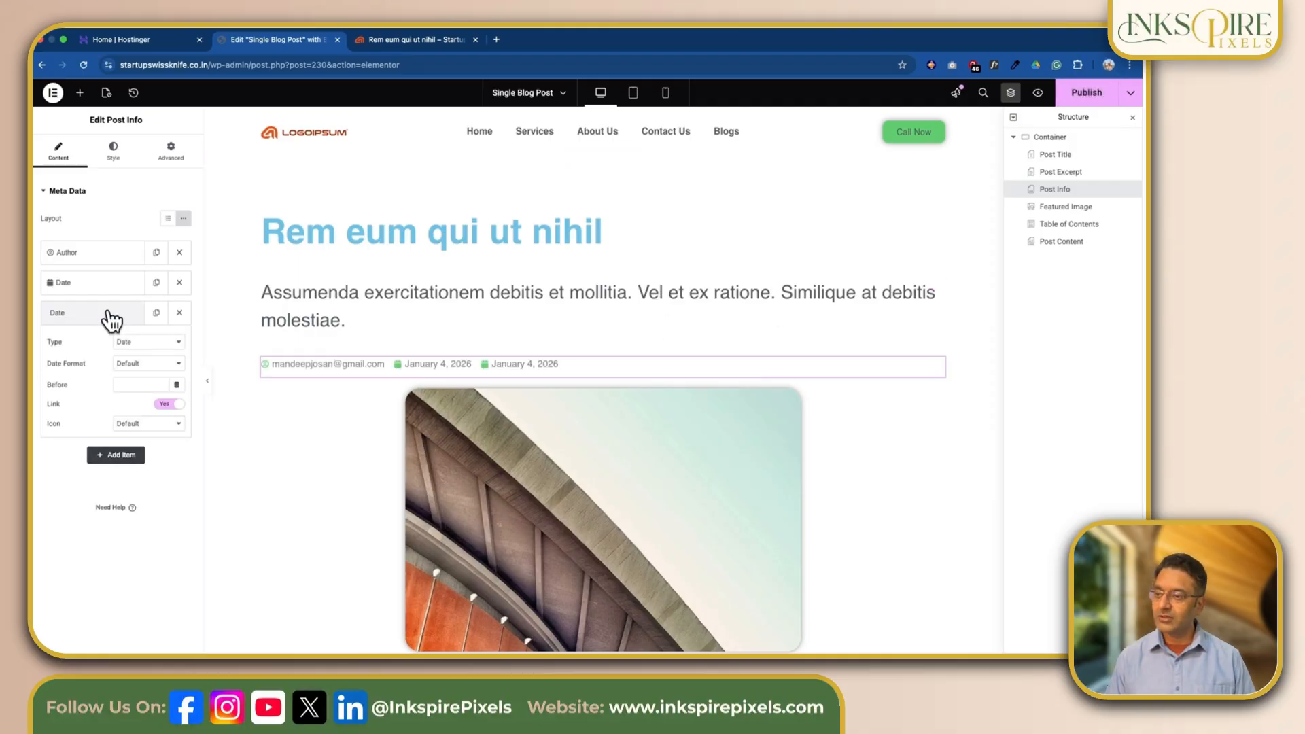
click(155, 342)
click(152, 379)
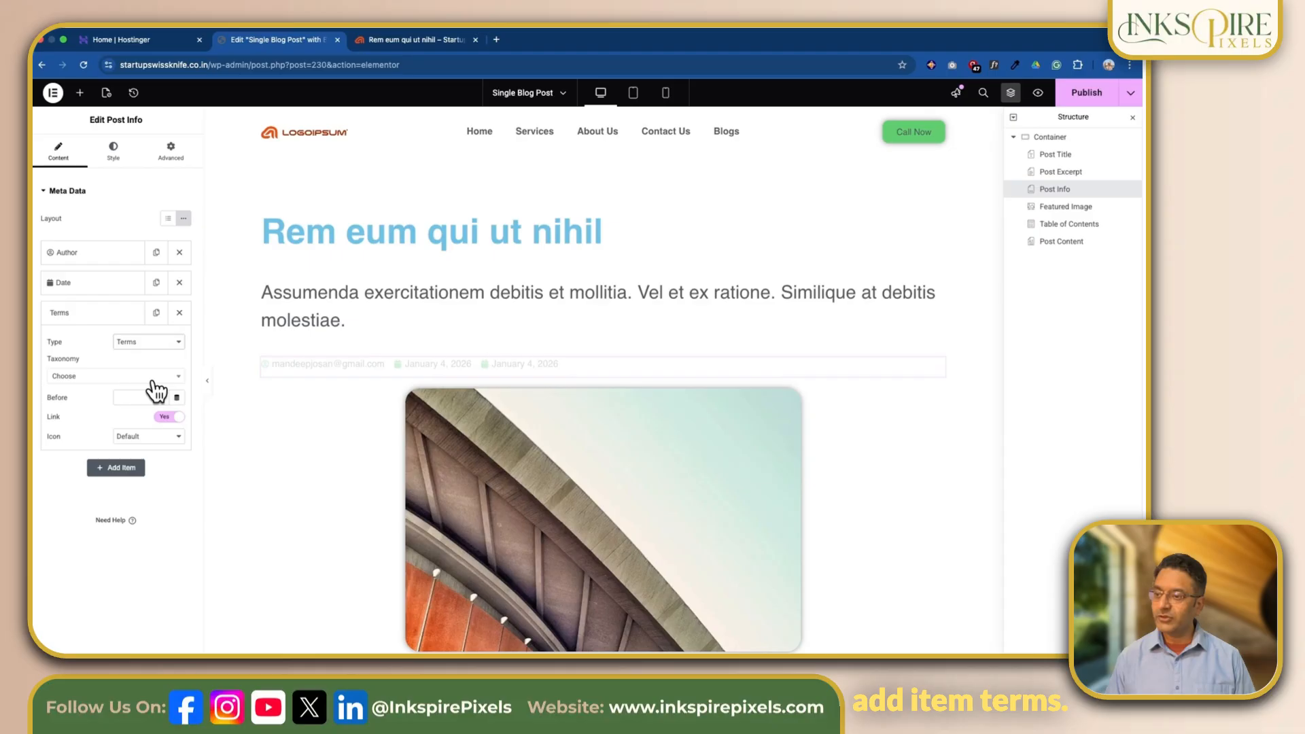
click(140, 376)
click(108, 410)
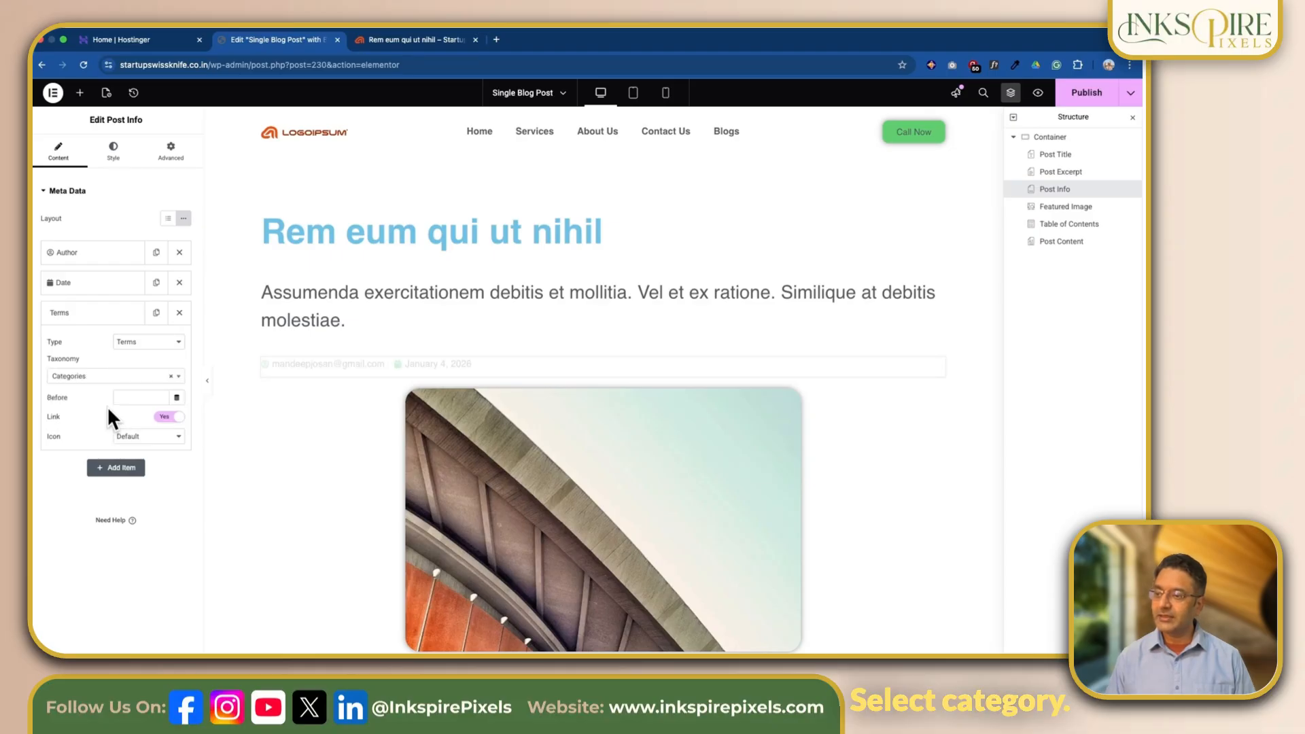
- Add a second Terms item with the Tags taxonomy to the single post's Post Info widget and publish the template
click(116, 470)
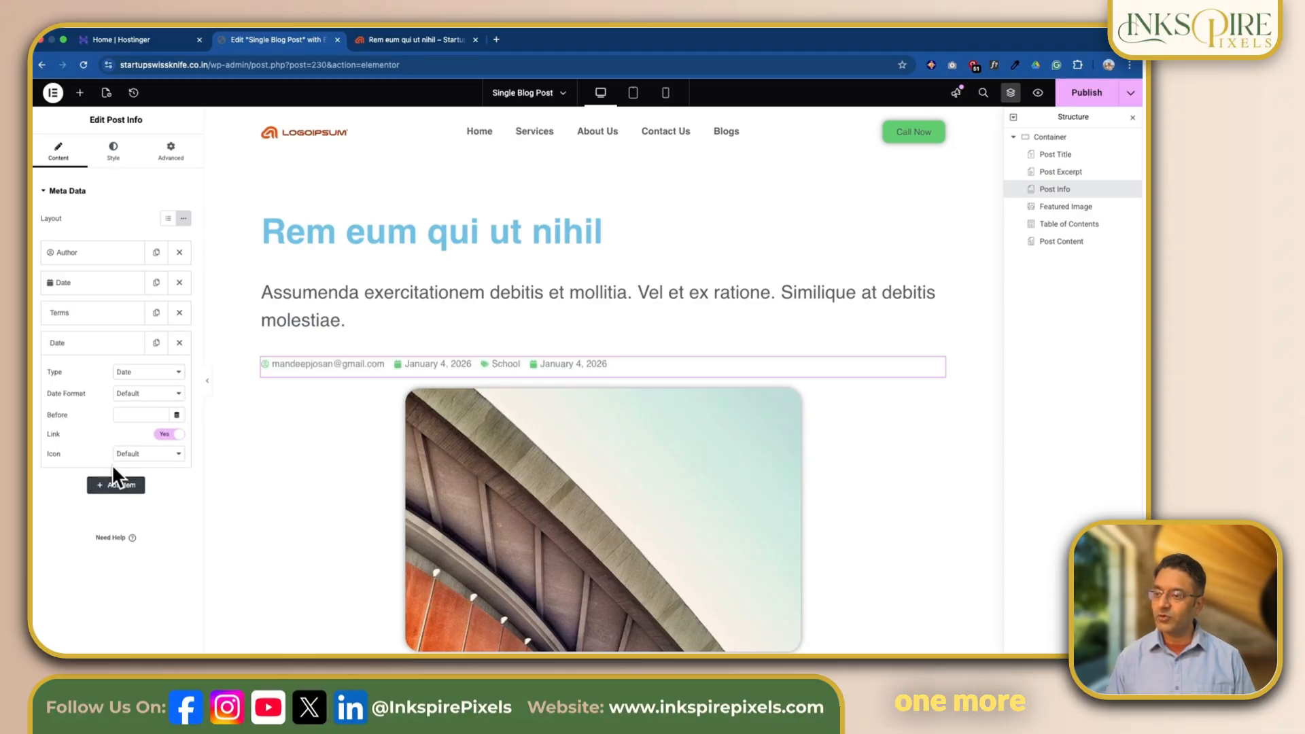
click(167, 374)
click(155, 410)
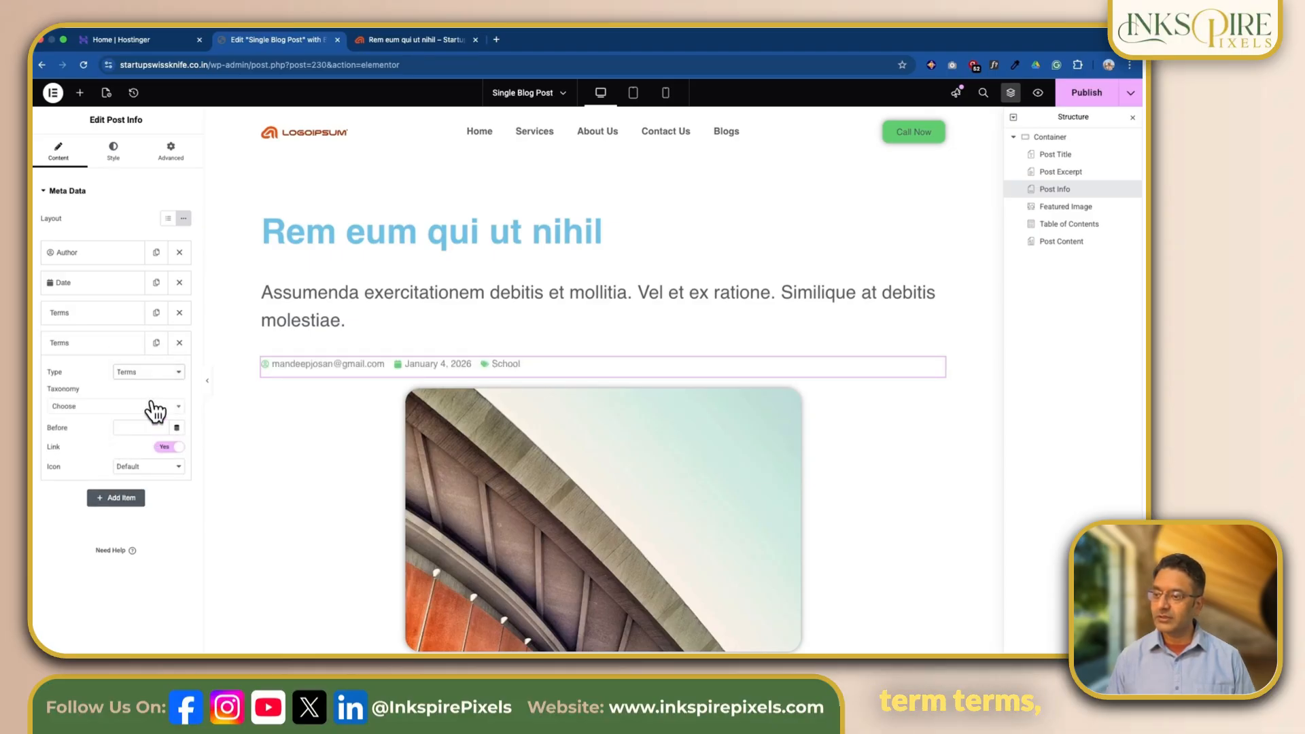
click(144, 406)
click(114, 452)
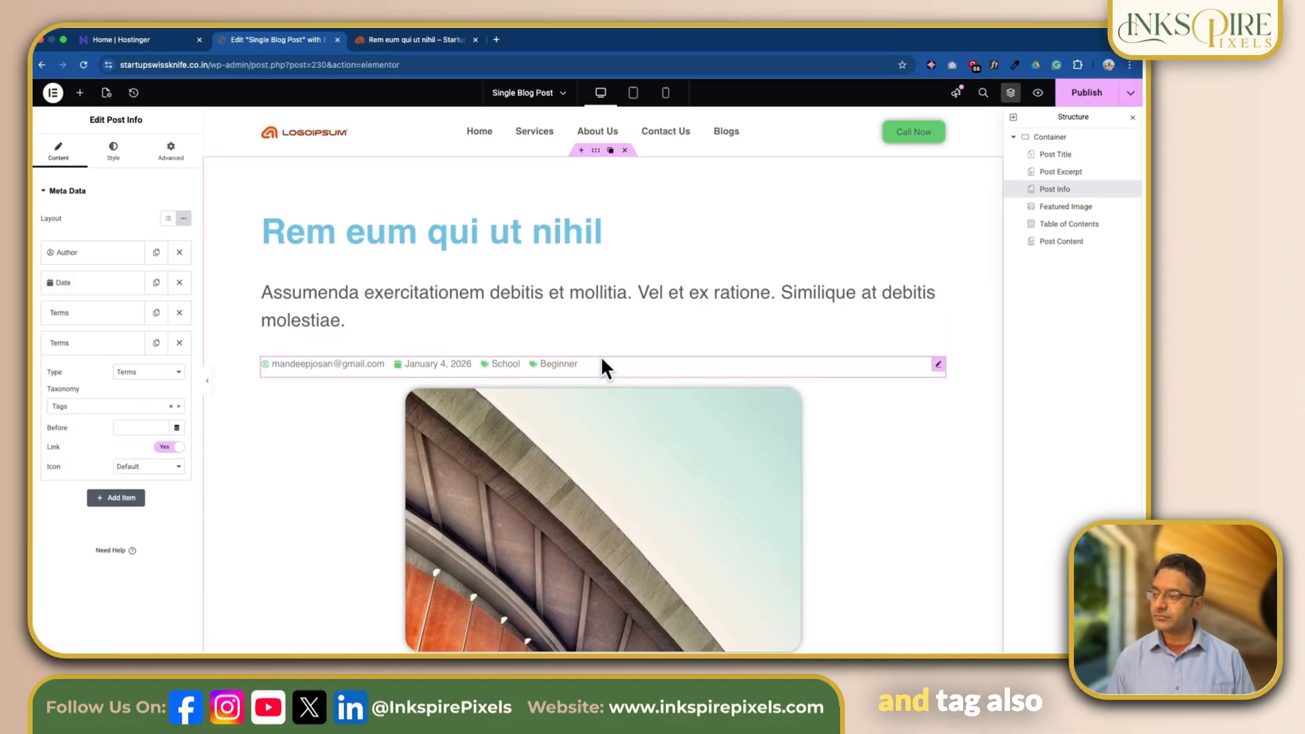
click(1096, 99)
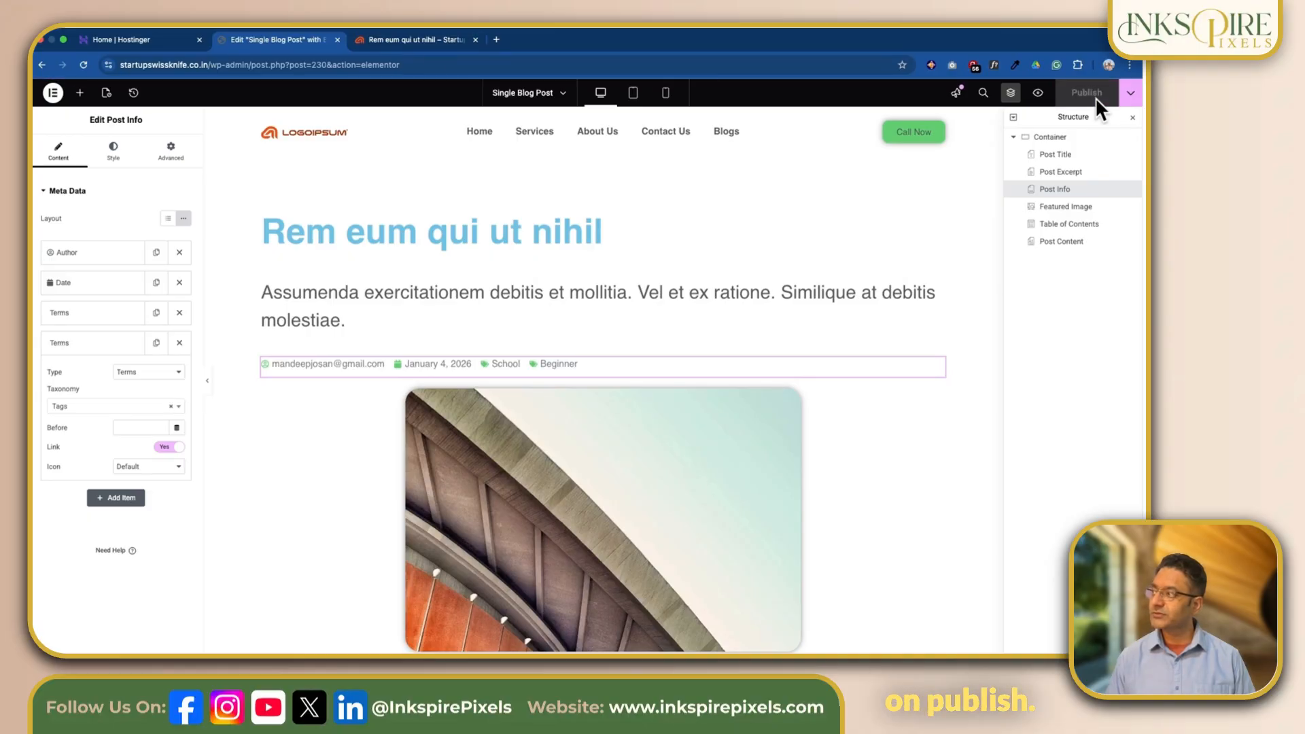
- Reload the live post "Rem eum qui ut nihil" and examine the layout of its School category archive page
click(422, 39)
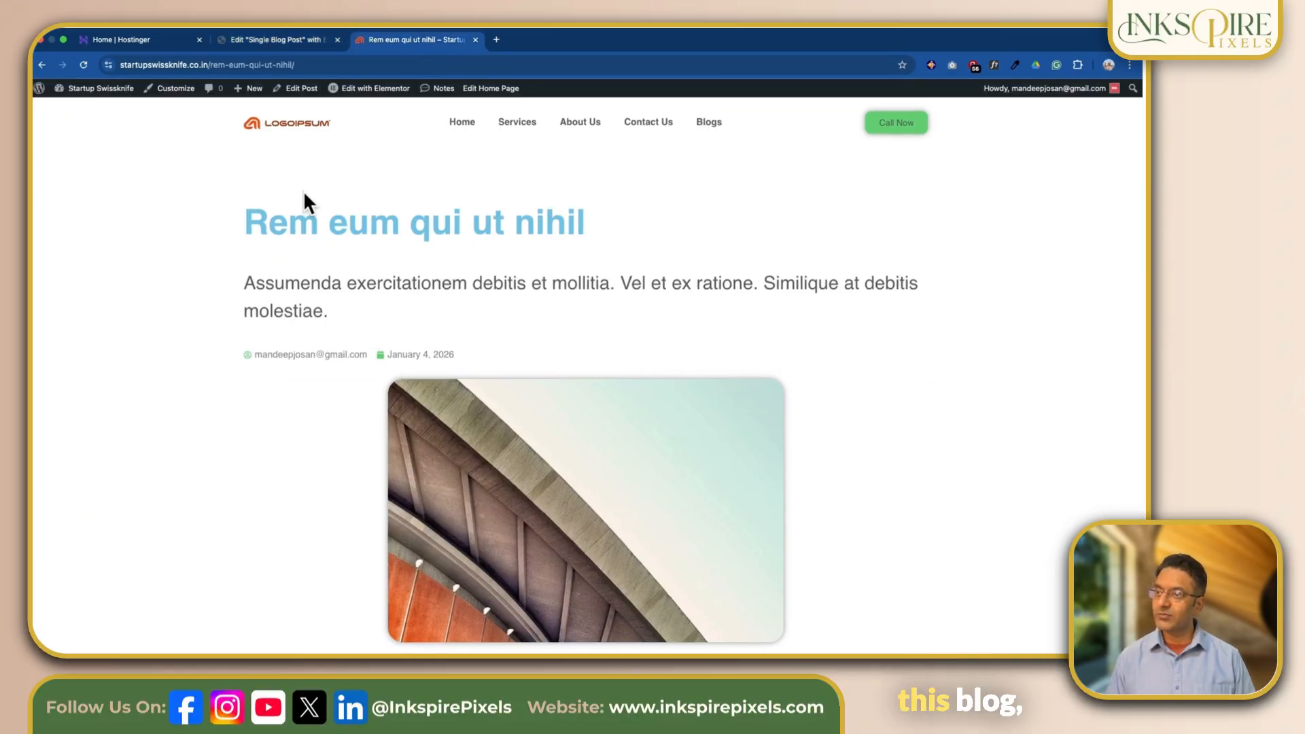
click(79, 64)
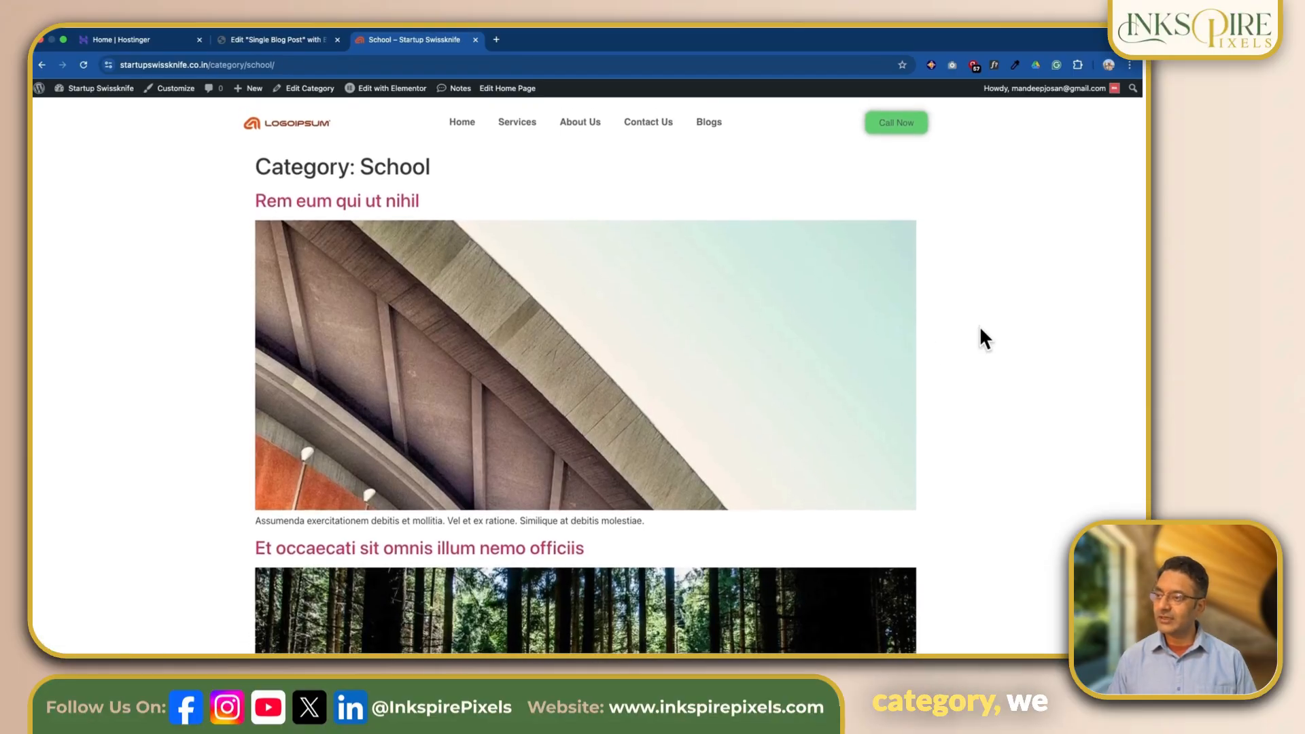
scroll(981, 331, down, 3)
scroll(981, 331, down, 10)
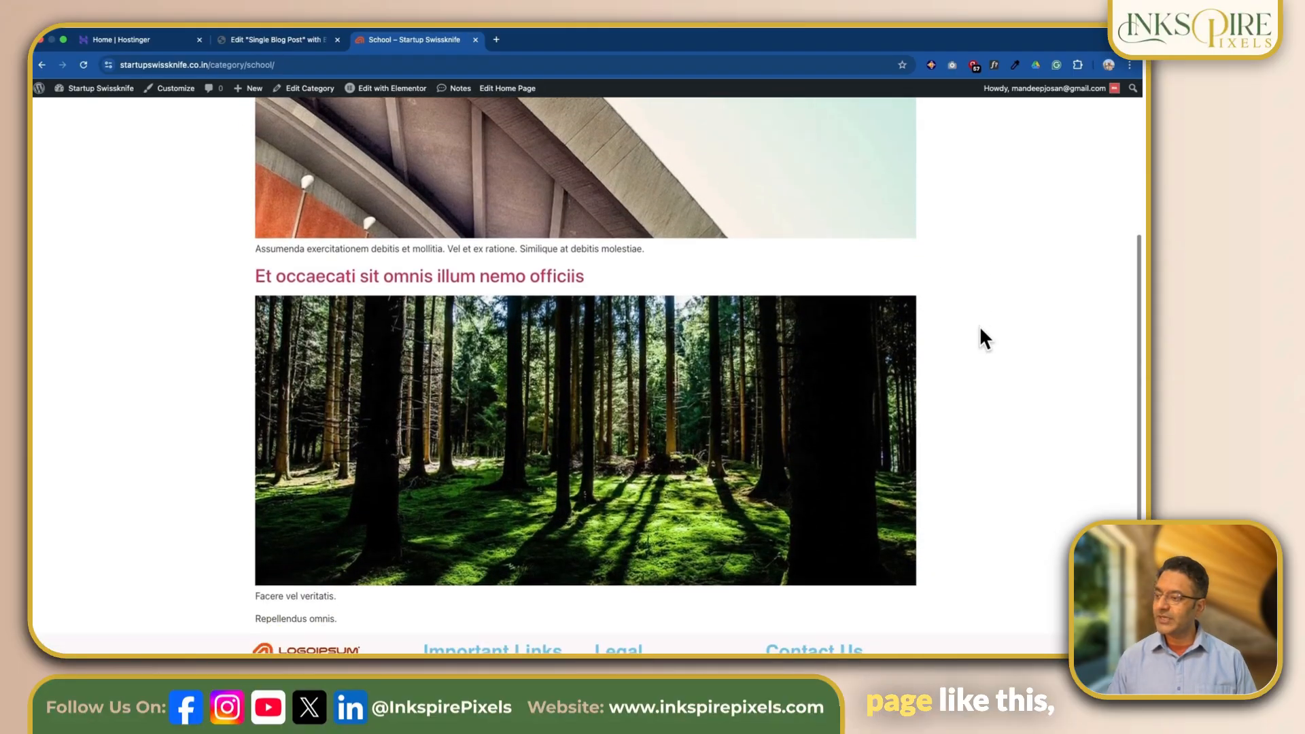
scroll(980, 331, up, 6)
scroll(981, 331, up, 4)
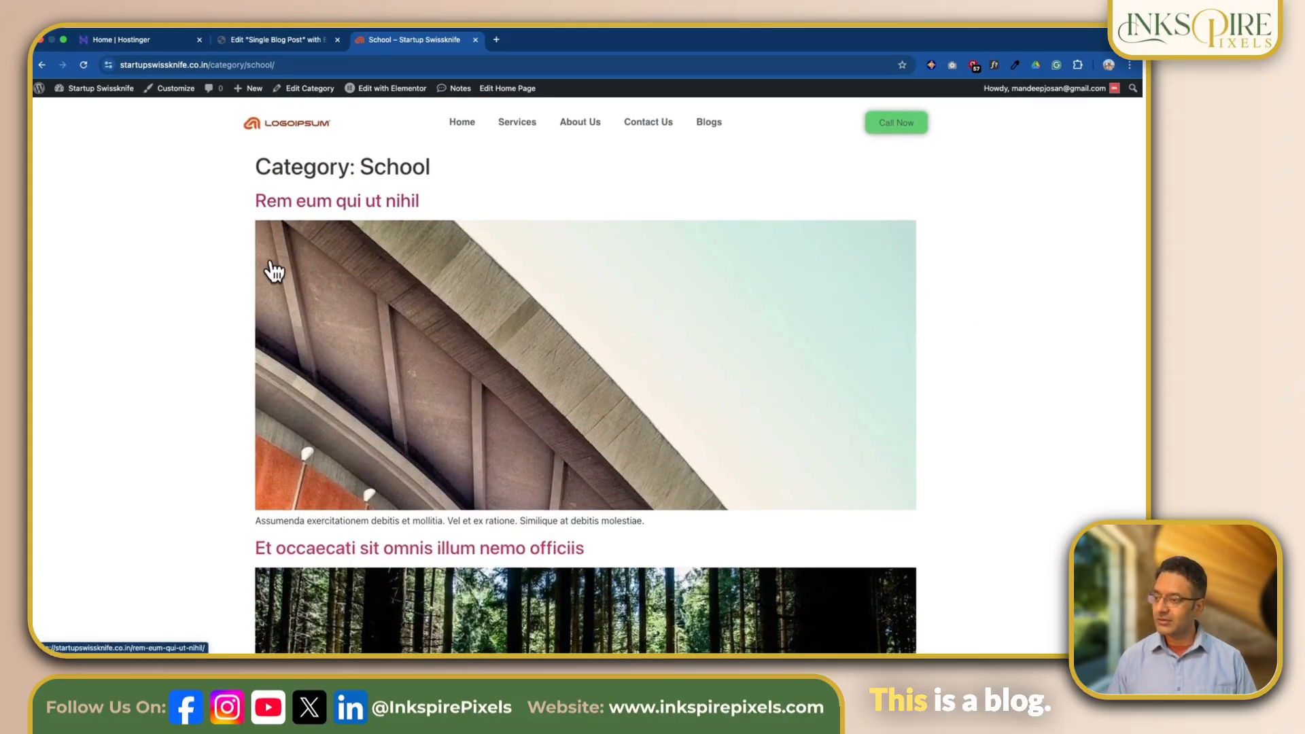
scroll(533, 417, down, 4)
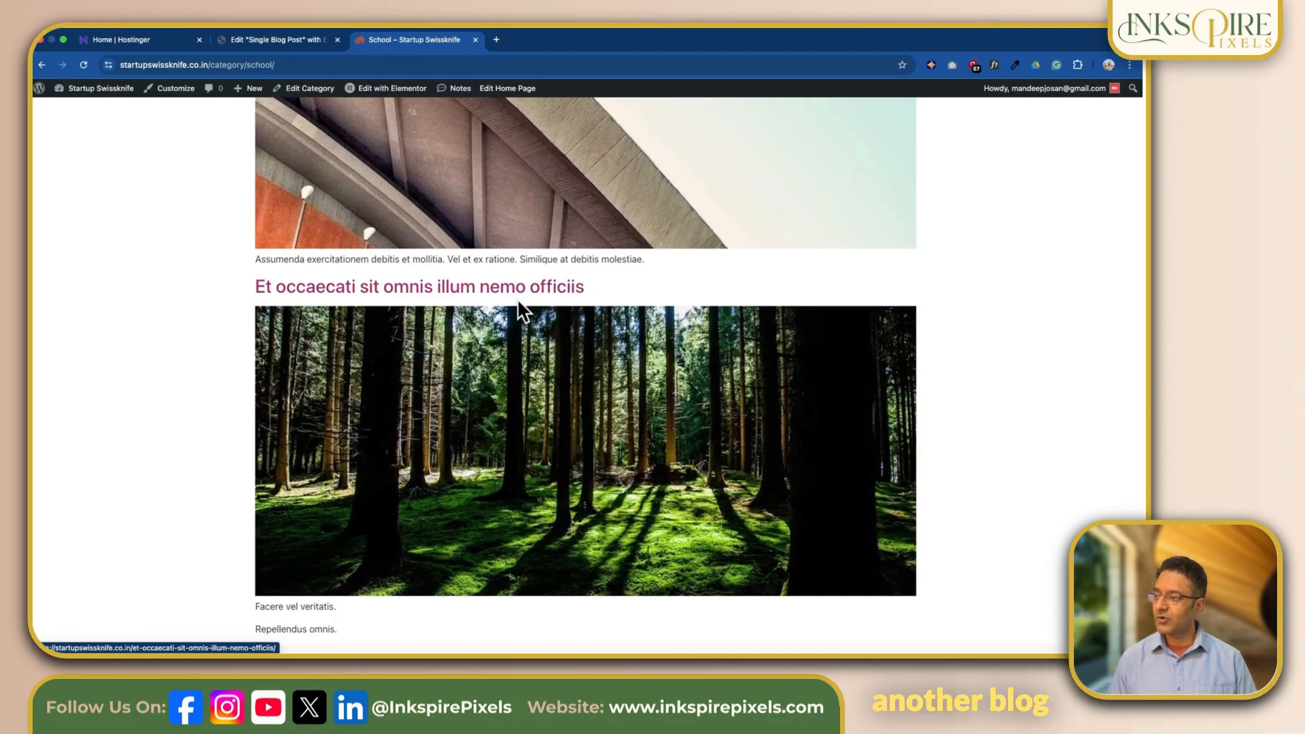
scroll(659, 451, down, 1)
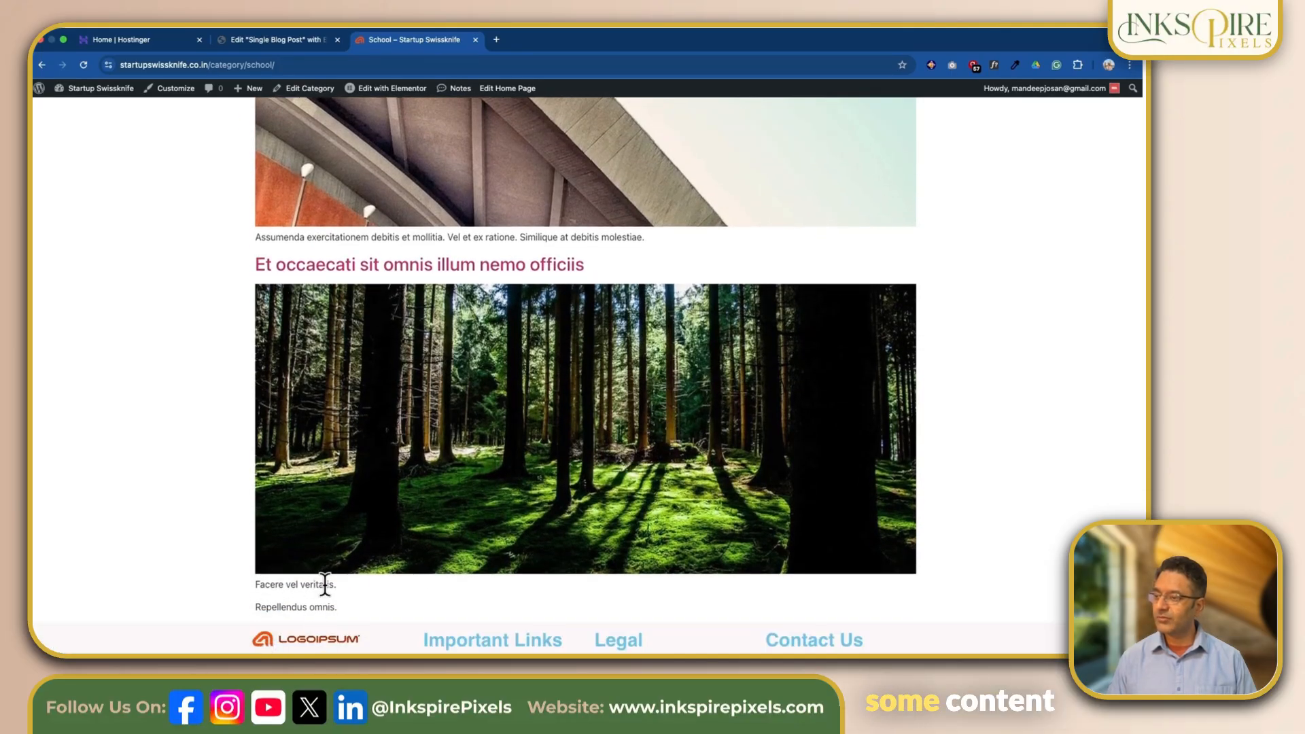
scroll(609, 303, up, 5)
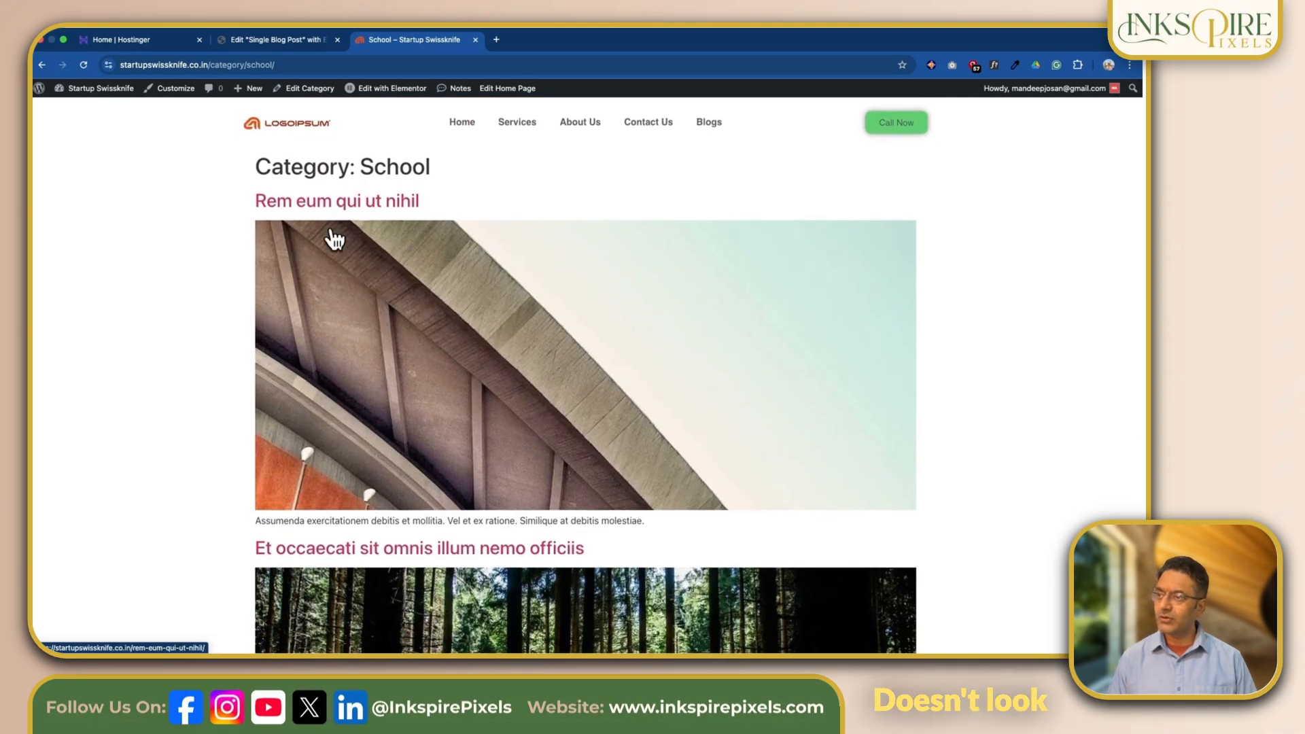
- Return to the post and examine the layout of its Beginner tag archive page
click(39, 64)
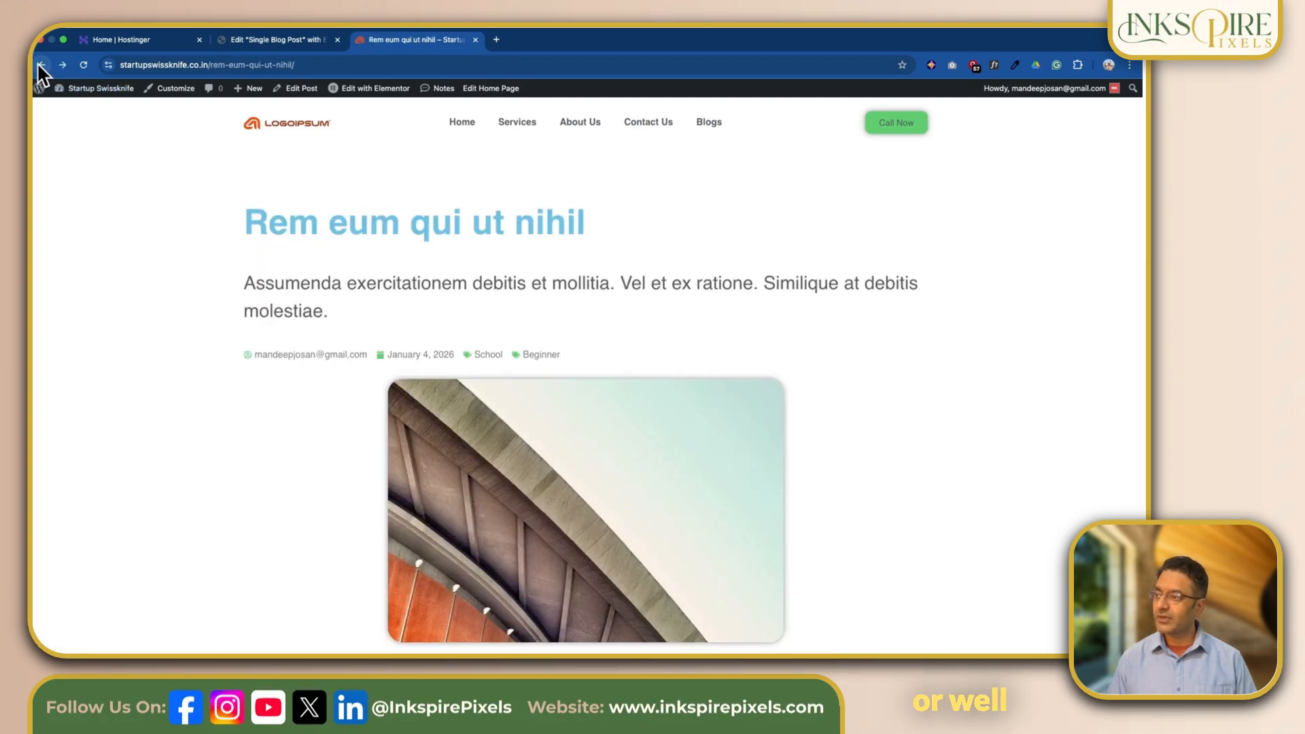
click(553, 355)
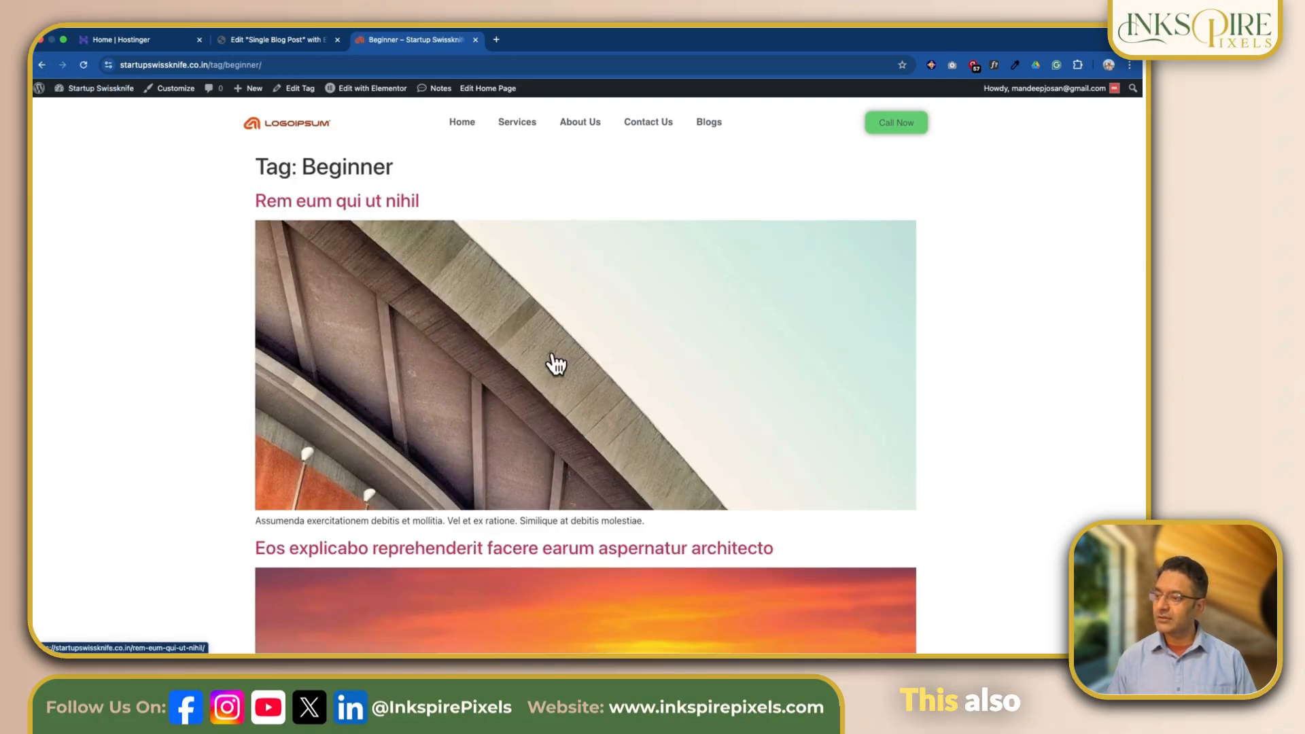
scroll(557, 366, down, 3)
scroll(557, 365, down, 3)
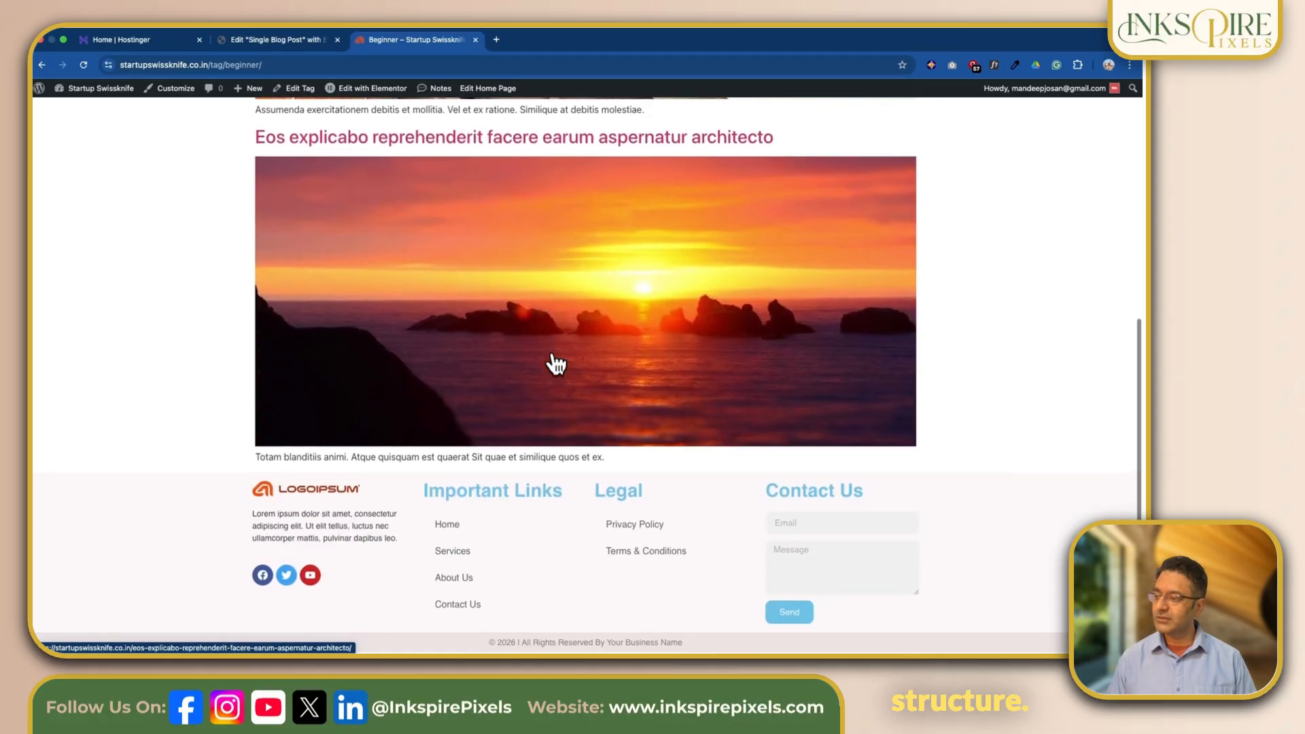
scroll(556, 365, up, 8)
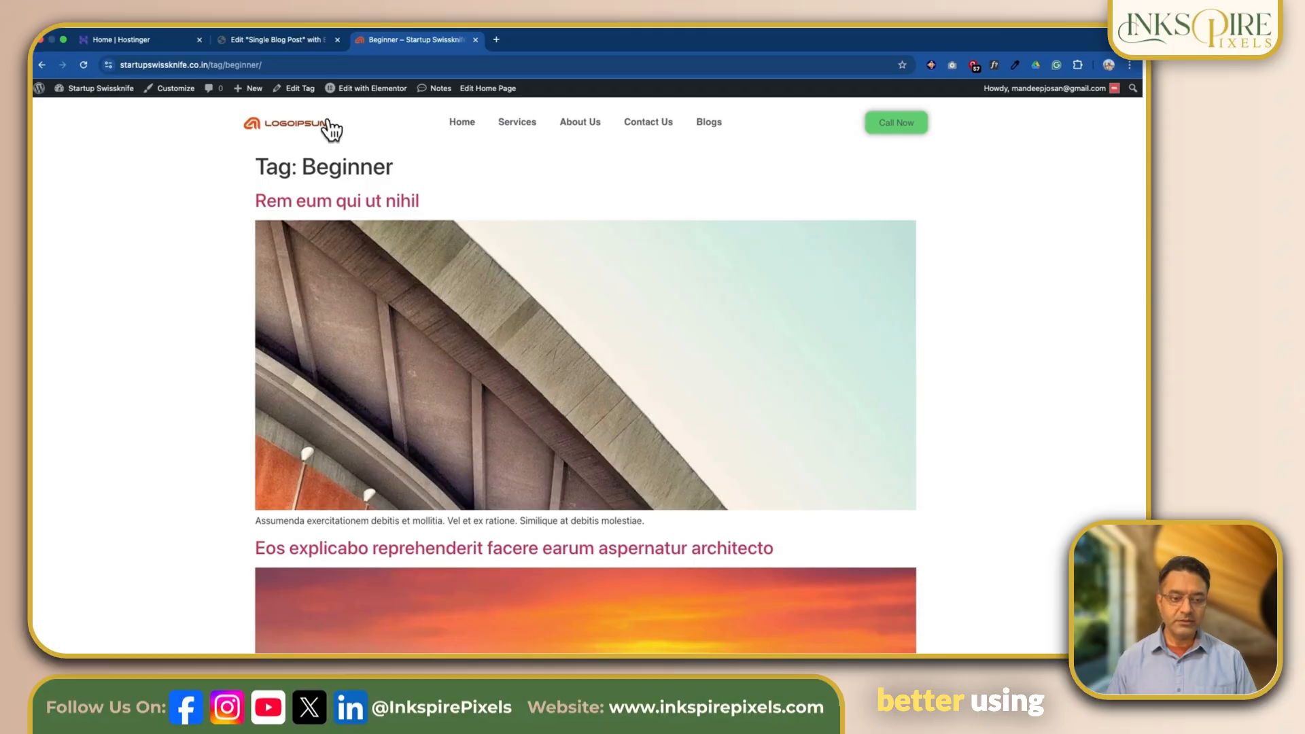
- Exit the Single Blog Post editor to WordPress and show the Archive templates in the Theme Builder
click(271, 39)
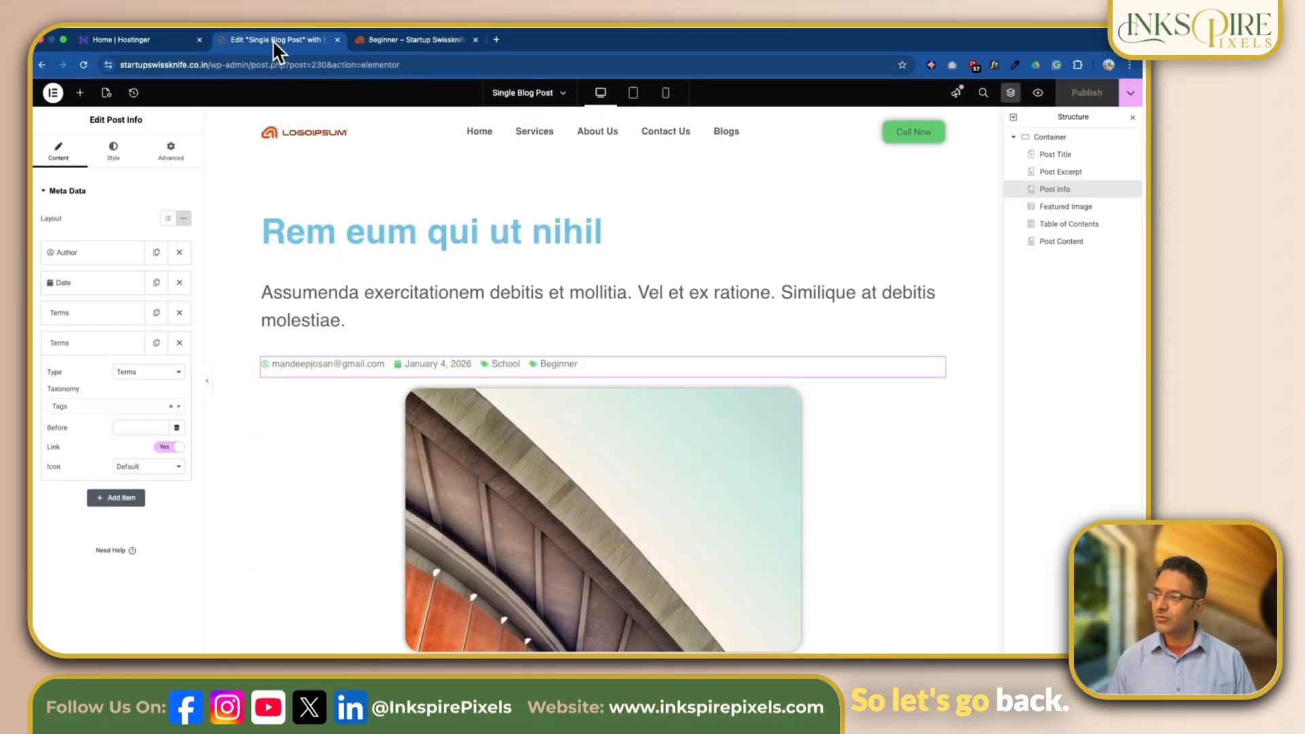
click(53, 93)
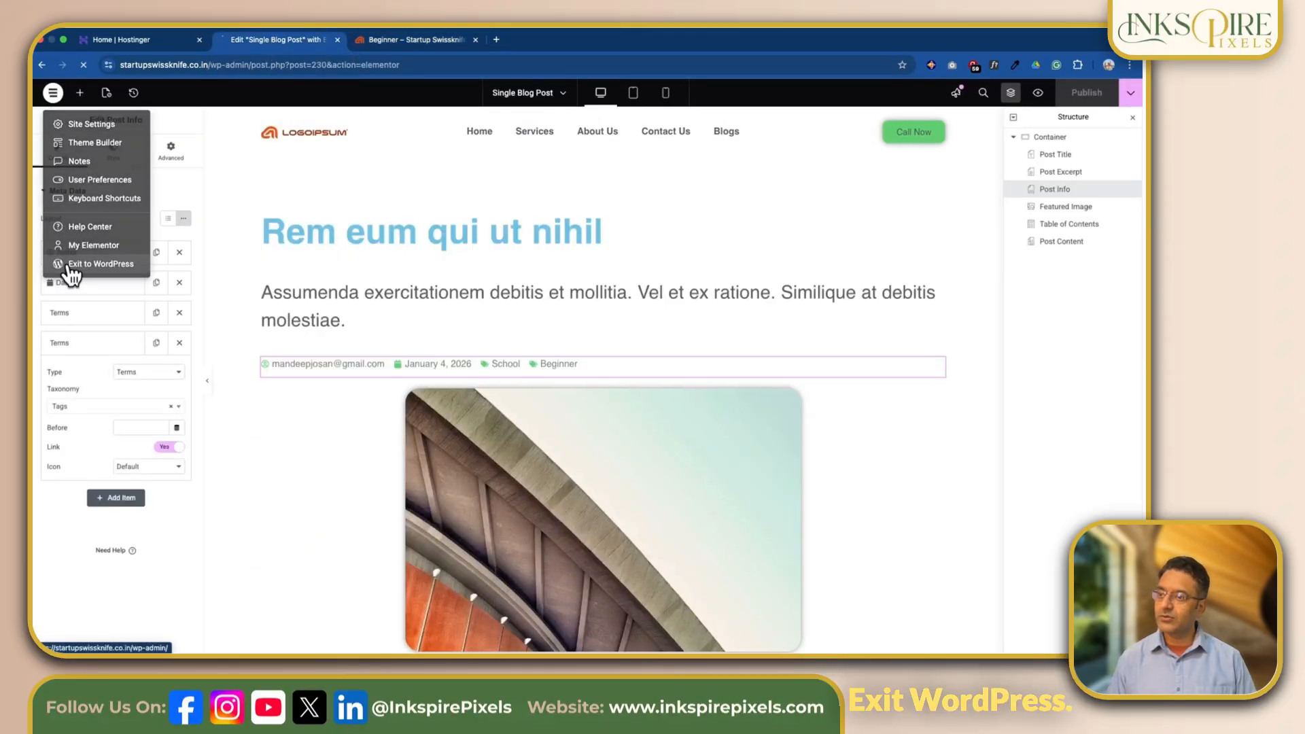
click(68, 265)
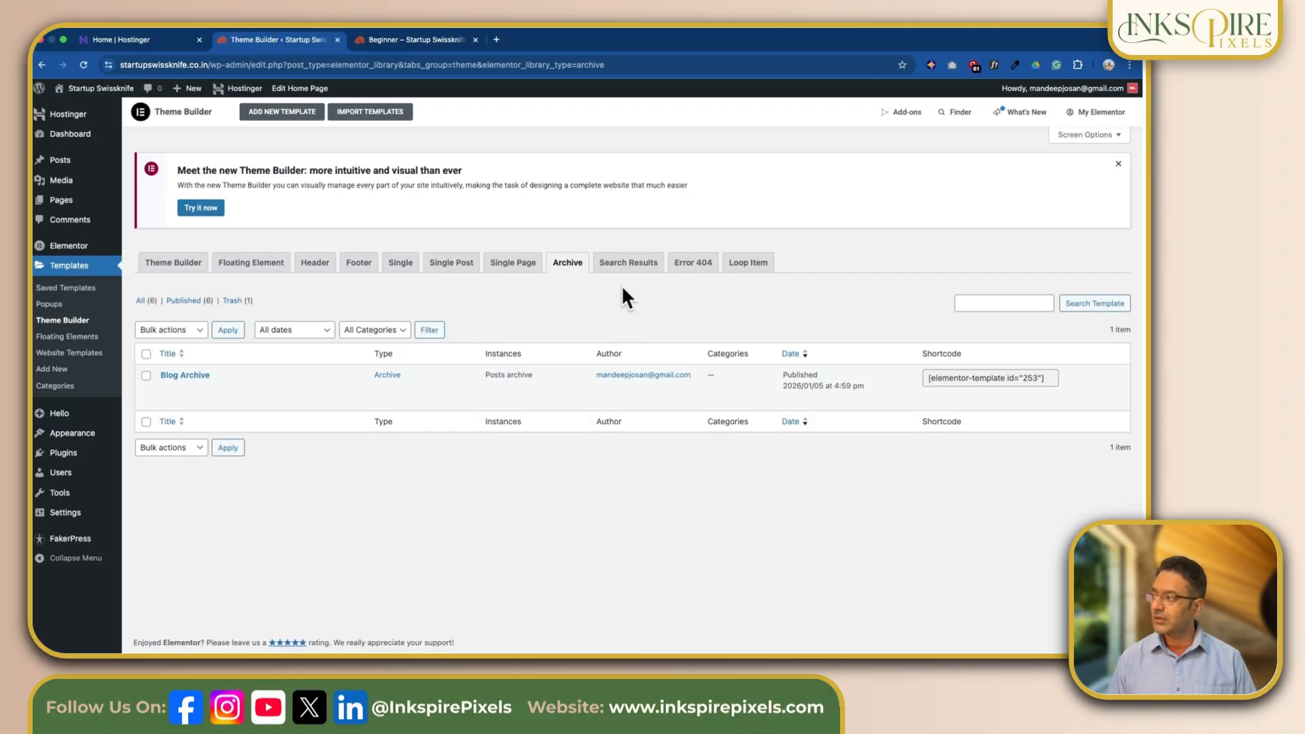
- Create an Archive template named "Terms Archive Template" and dismiss the template library to start from a blank layout
click(284, 110)
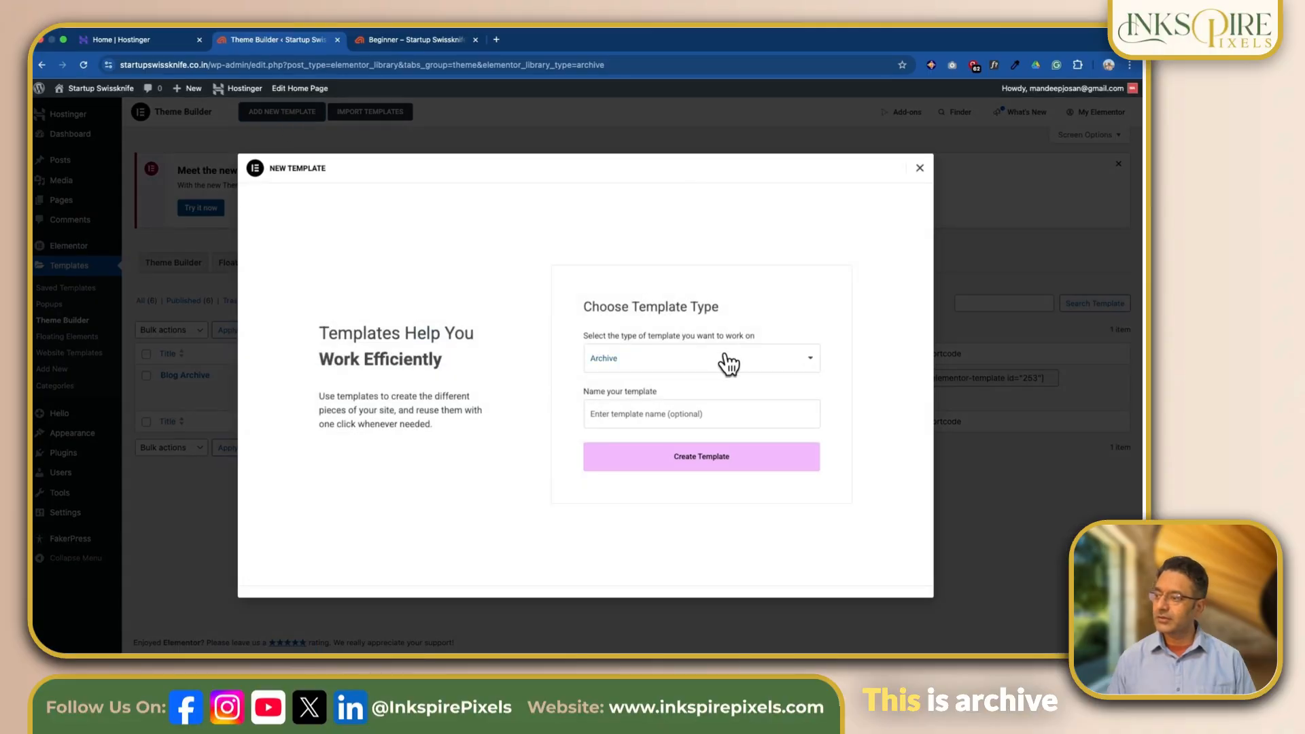
click(708, 416)
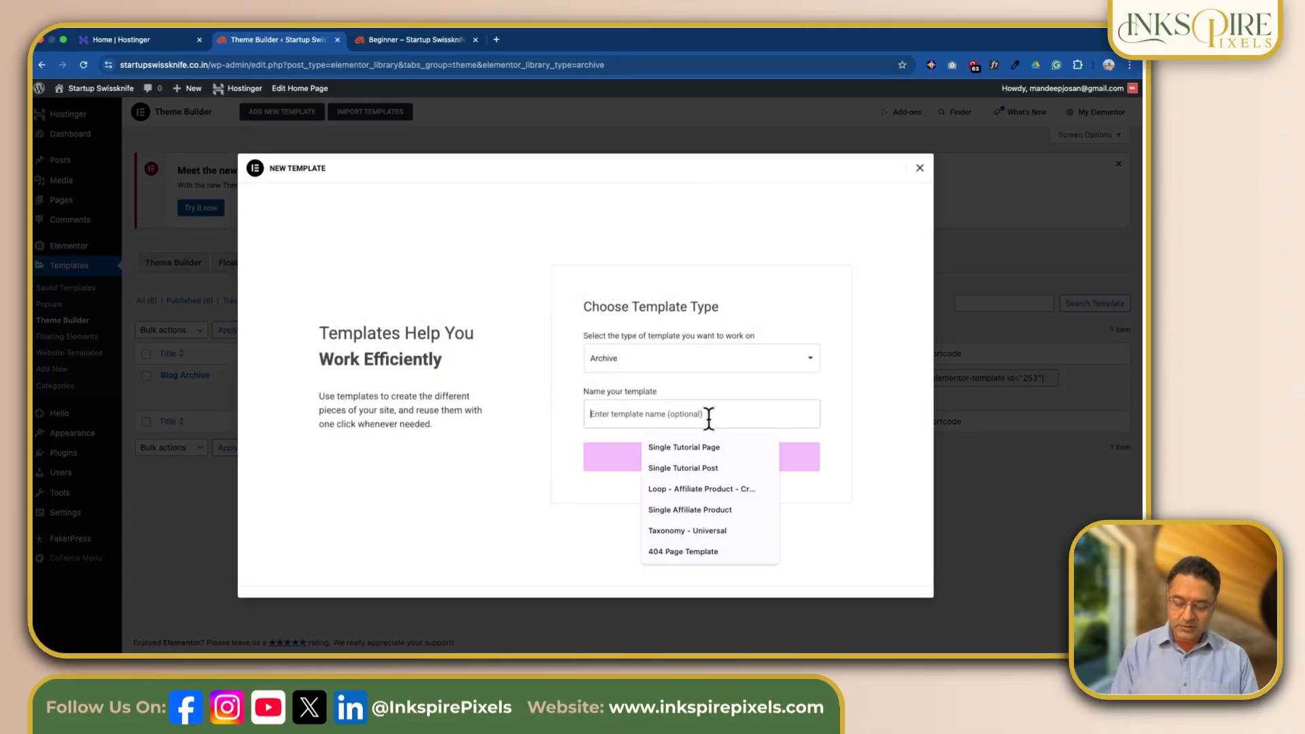
text(Terms Archive Template)
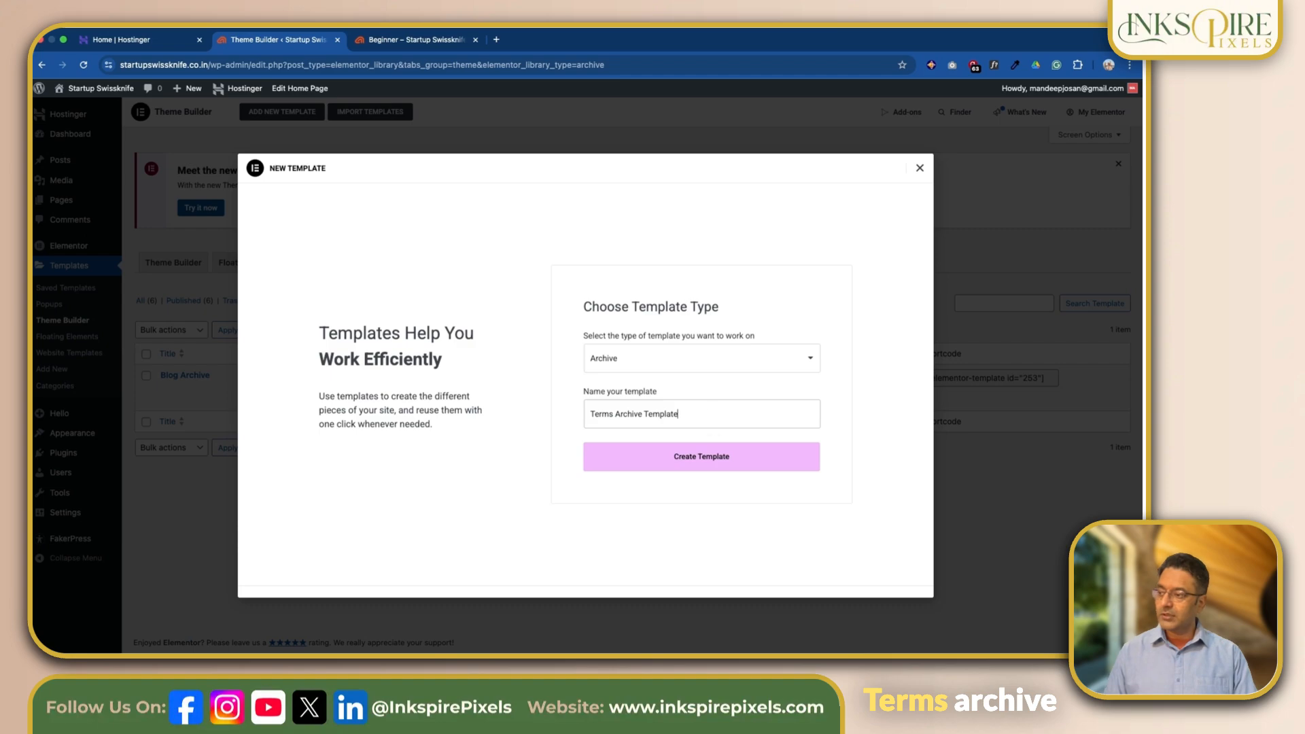
click(695, 466)
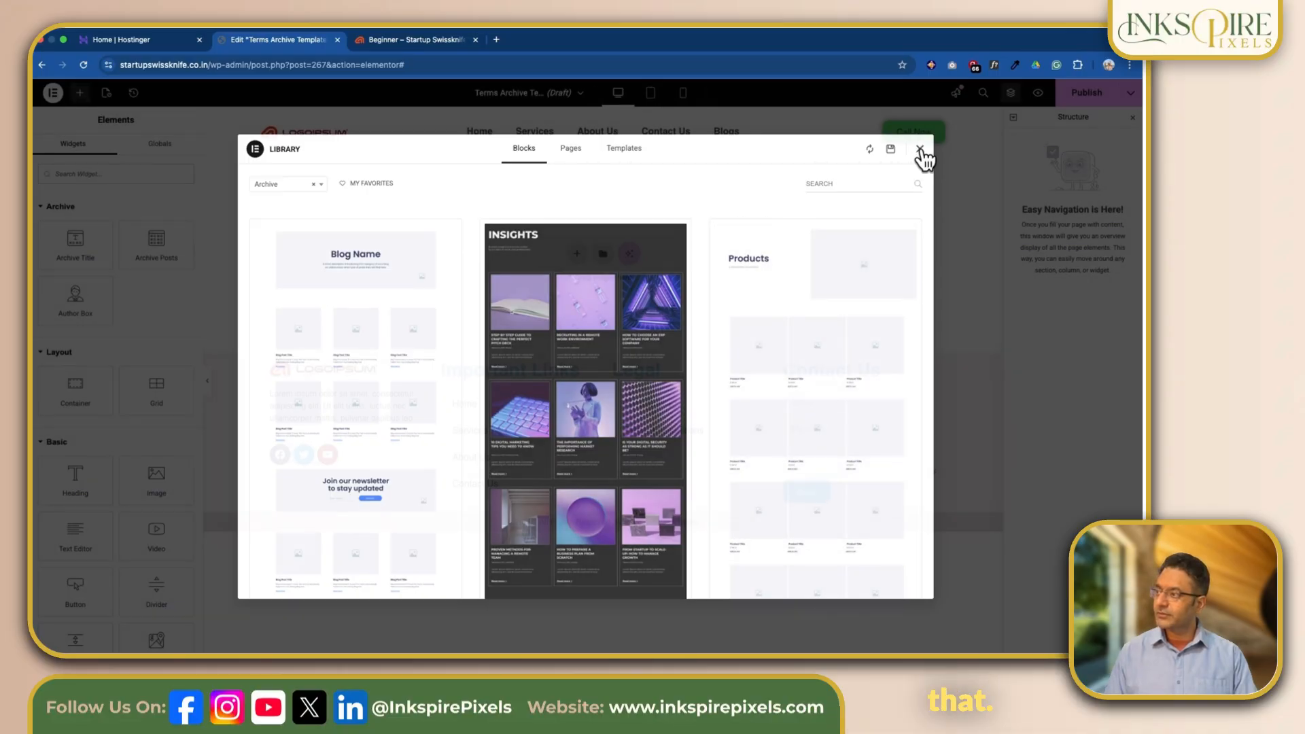
click(921, 149)
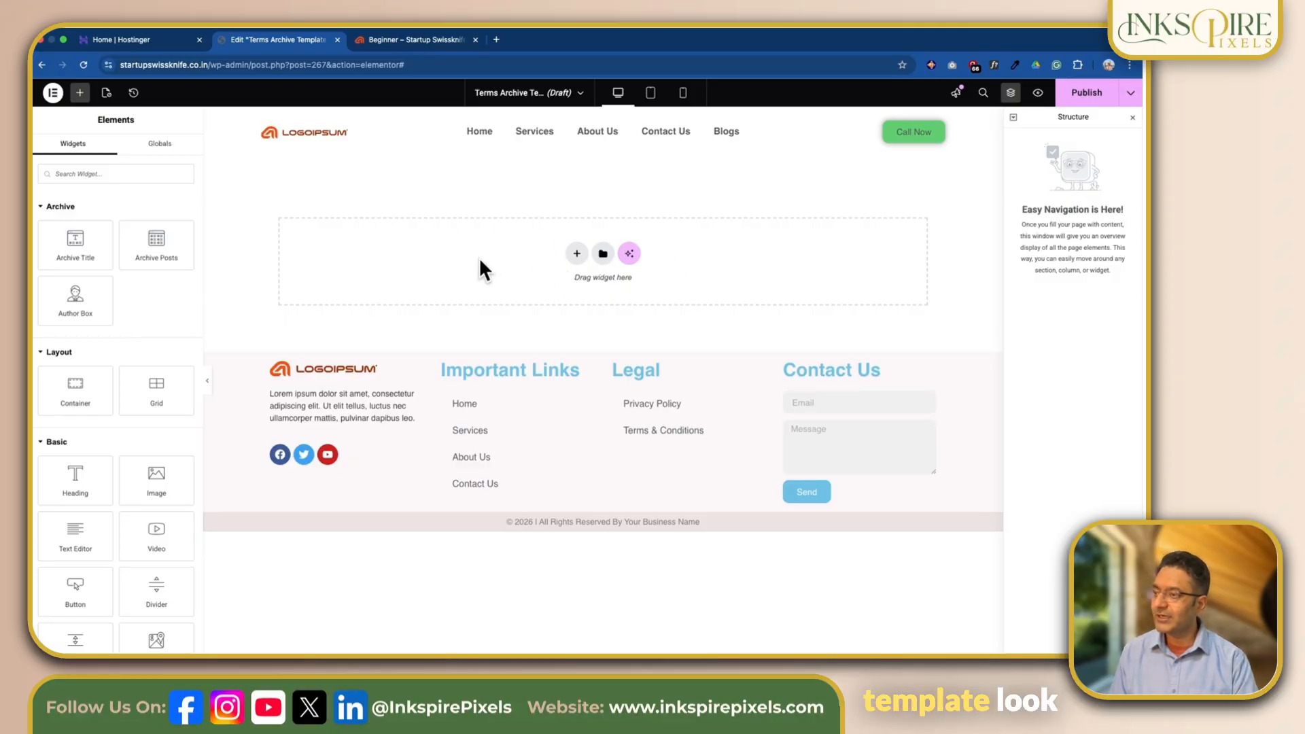
- Exit the Terms Archive Template editor to WordPress and show the Theme Builder template list
mouse_move(125, 38)
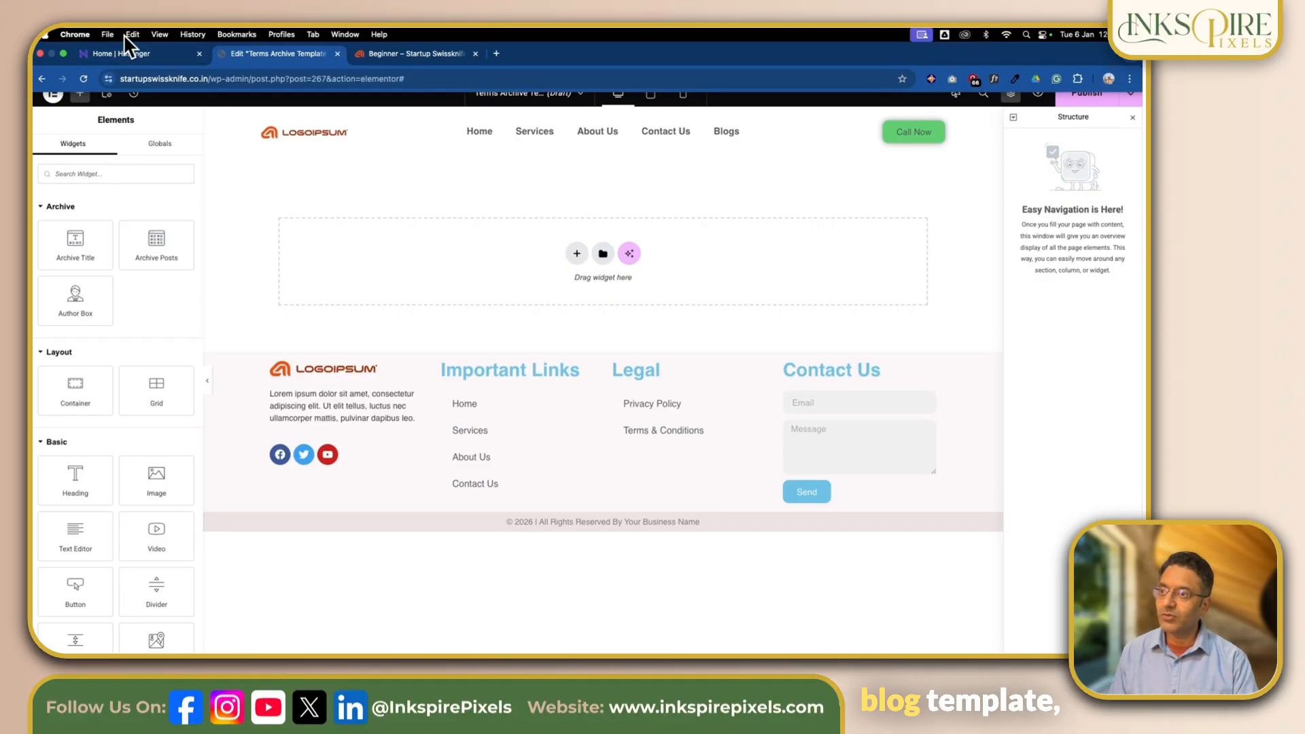
click(54, 95)
click(86, 264)
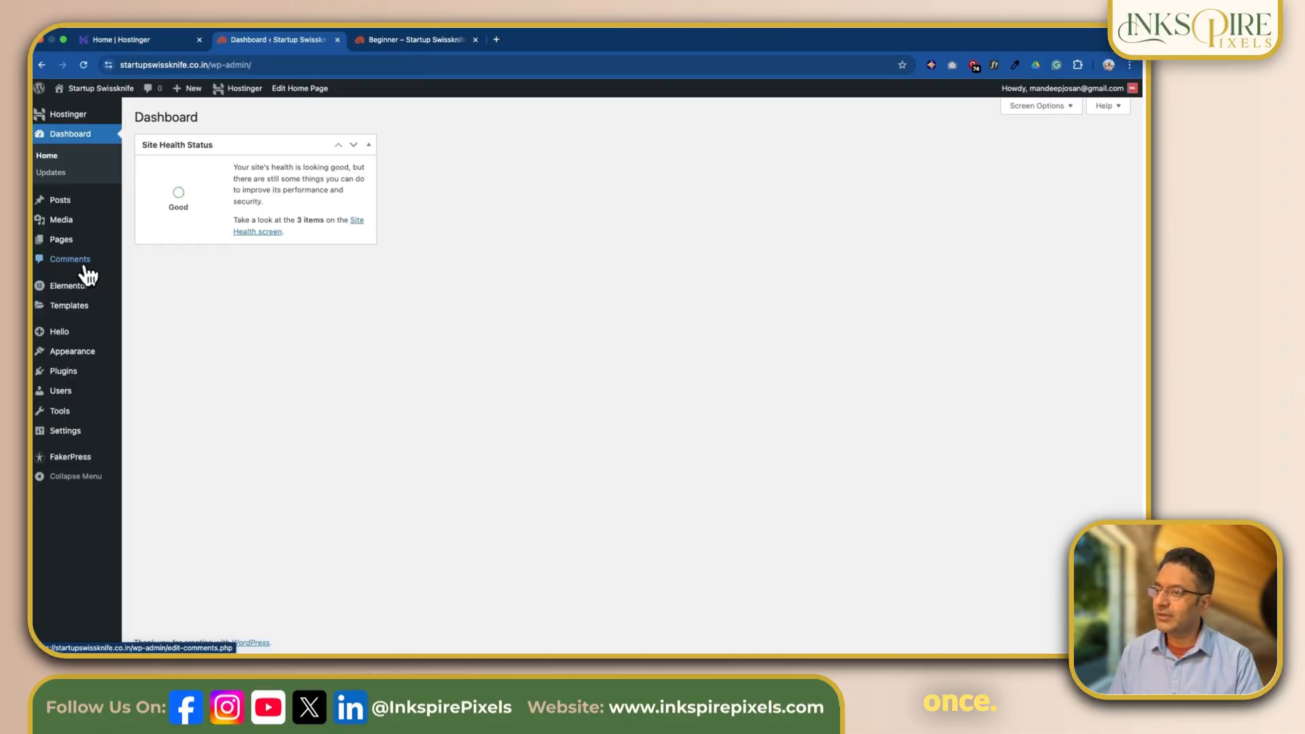
mouse_move(41, 309)
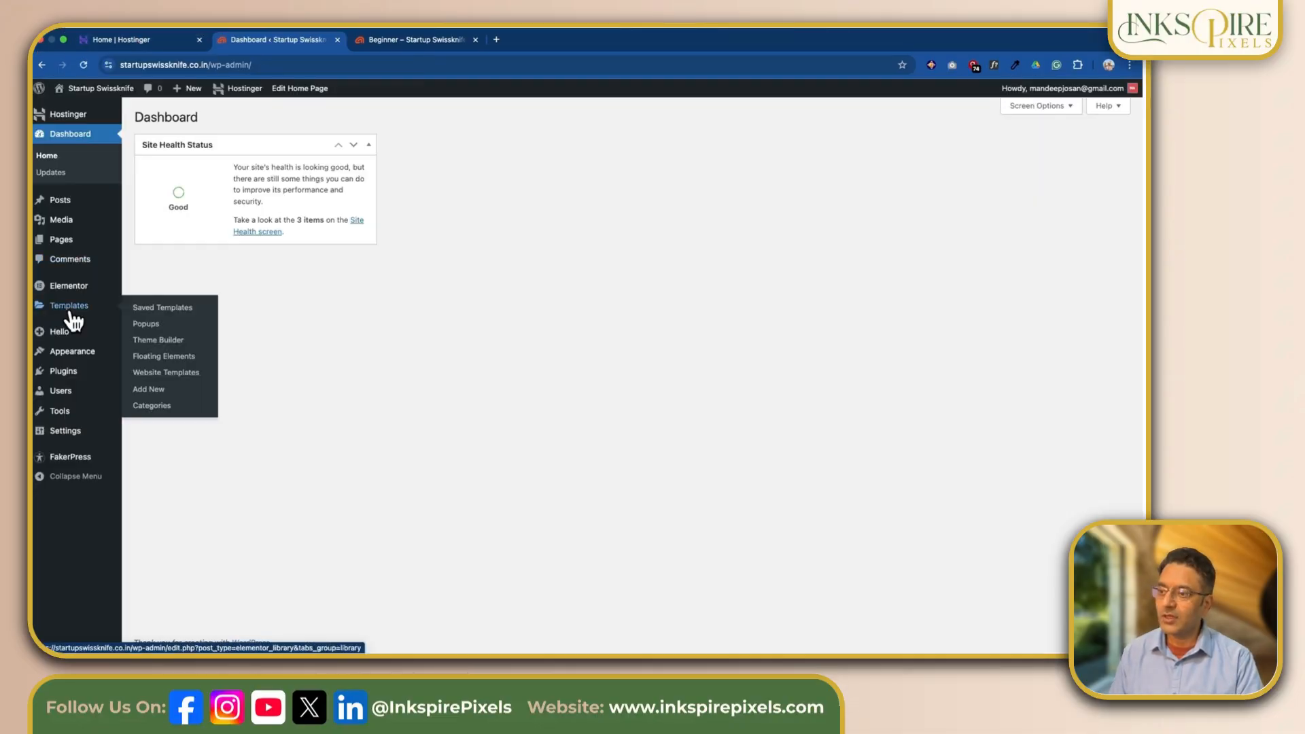
click(163, 340)
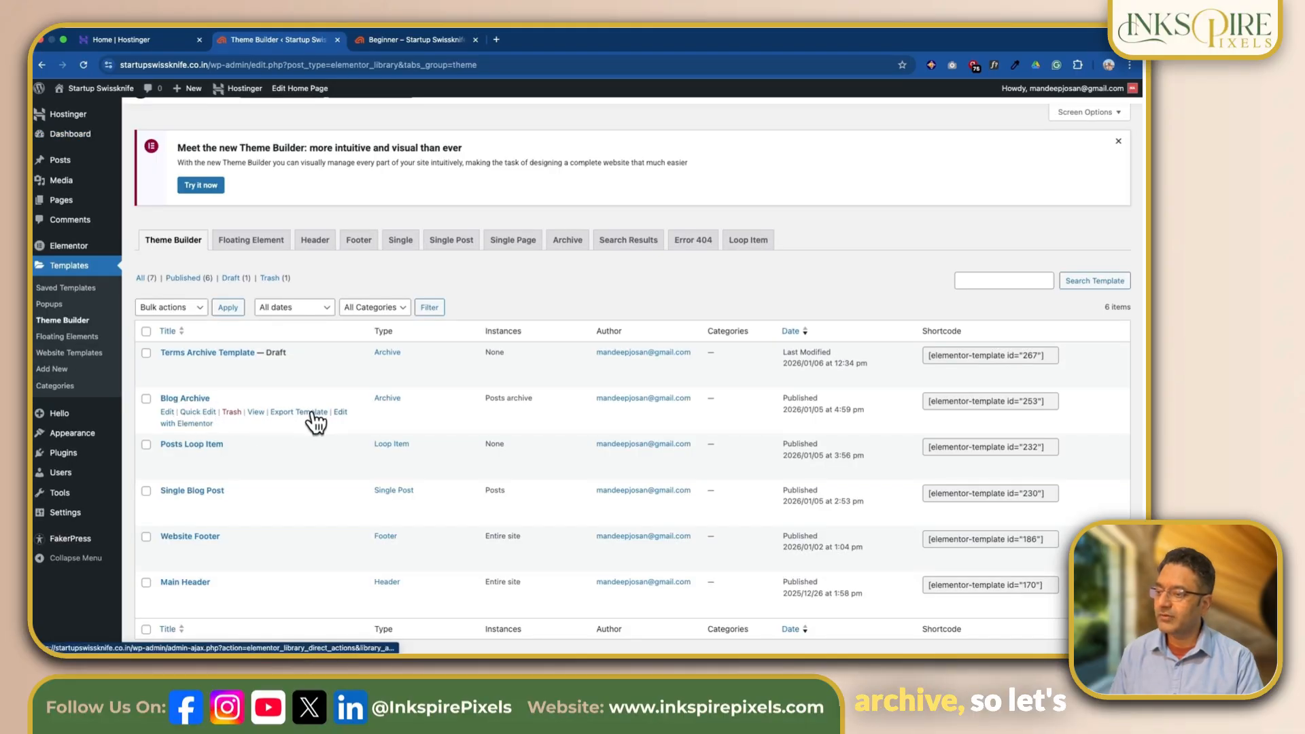
- Open the Blog Archive template for Elementor editing in a new browser tab and the Terms Archive Template in the current one
right_click(190, 423)
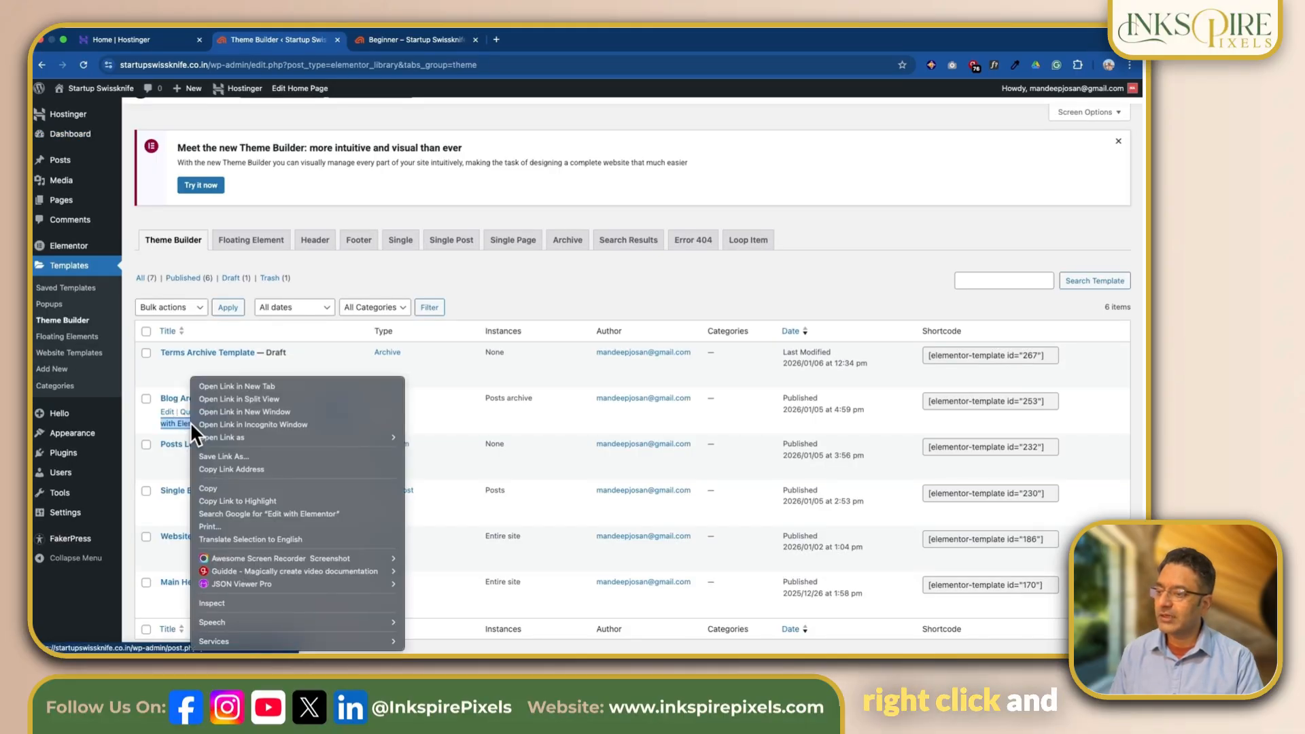
click(234, 385)
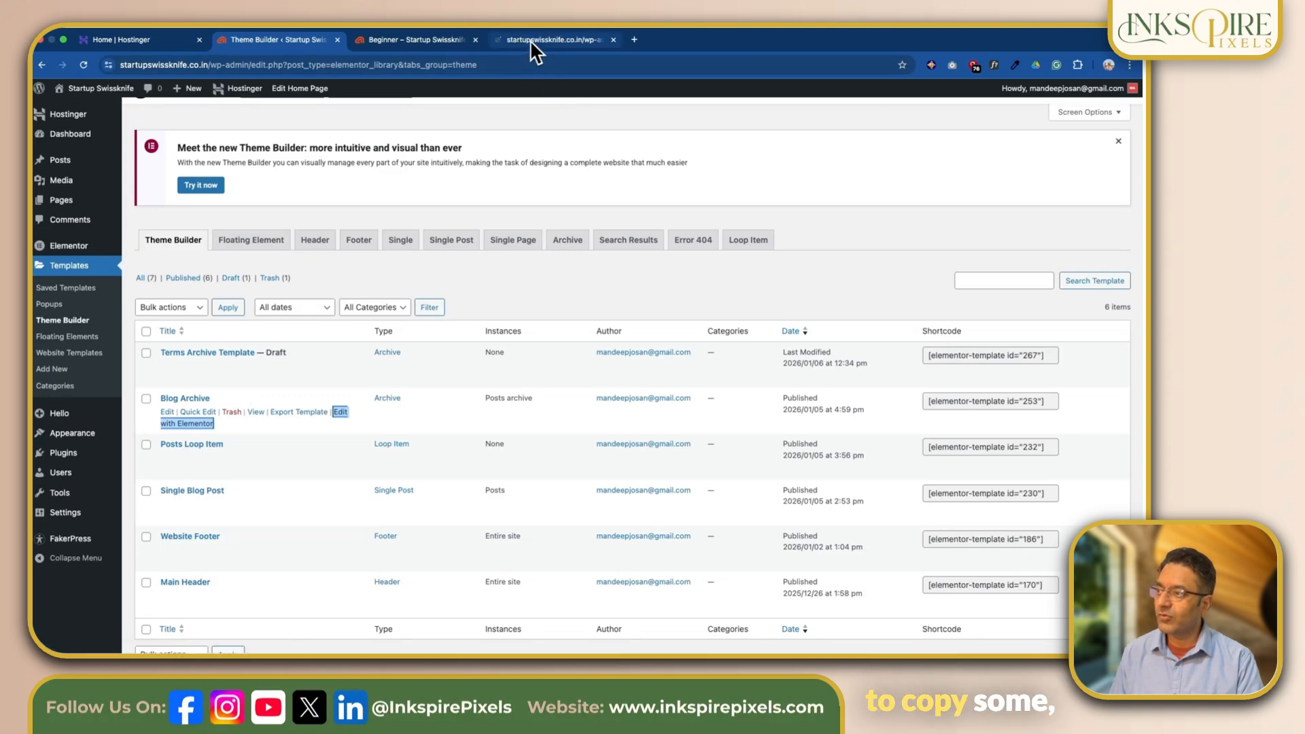
drag(529, 39, 423, 38)
click(267, 40)
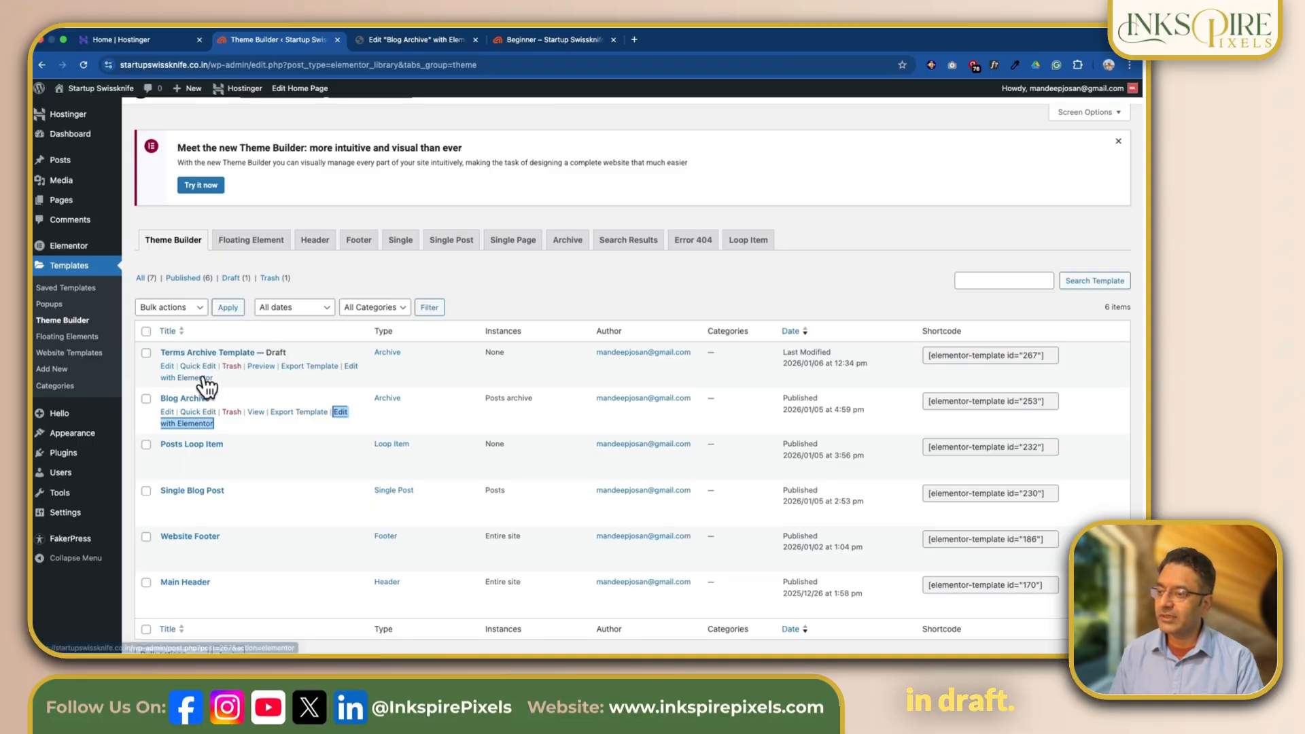
click(205, 380)
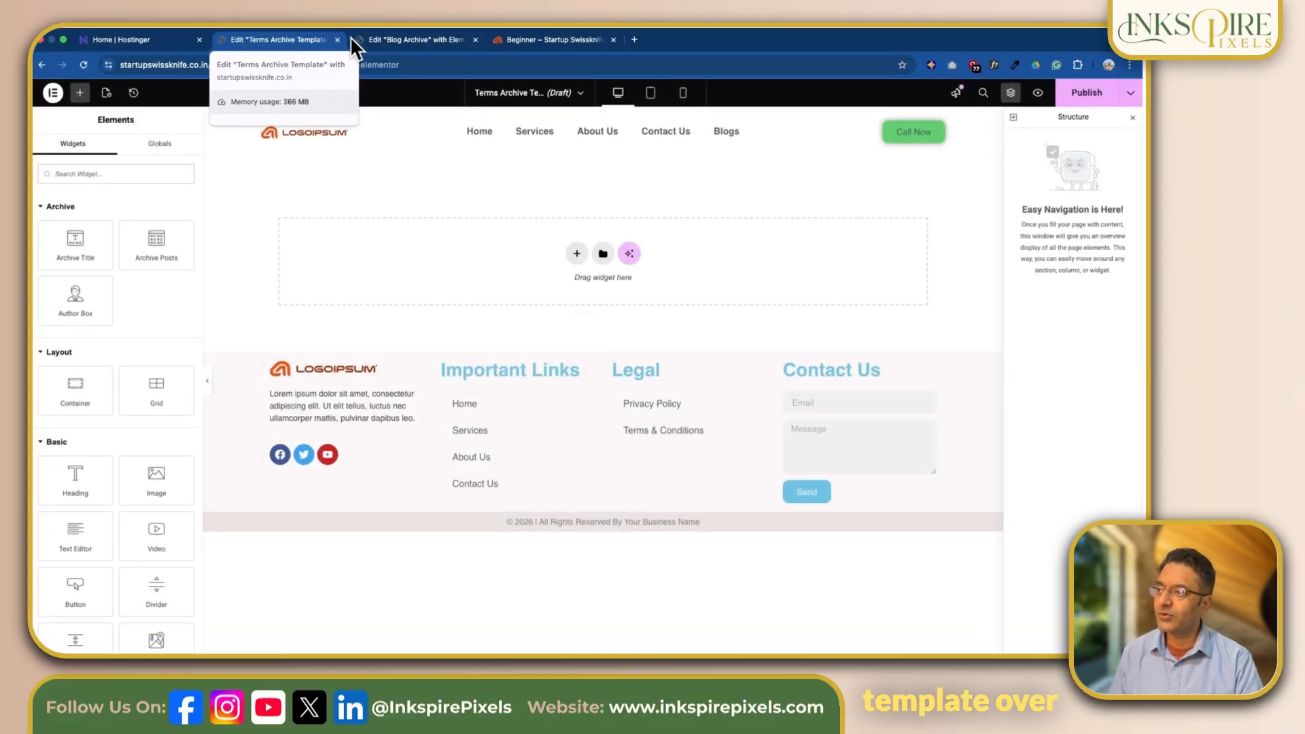
- Copy the "Blogs" hero container from the Blog Archive template and paste it into the empty Terms Archive Template
click(431, 40)
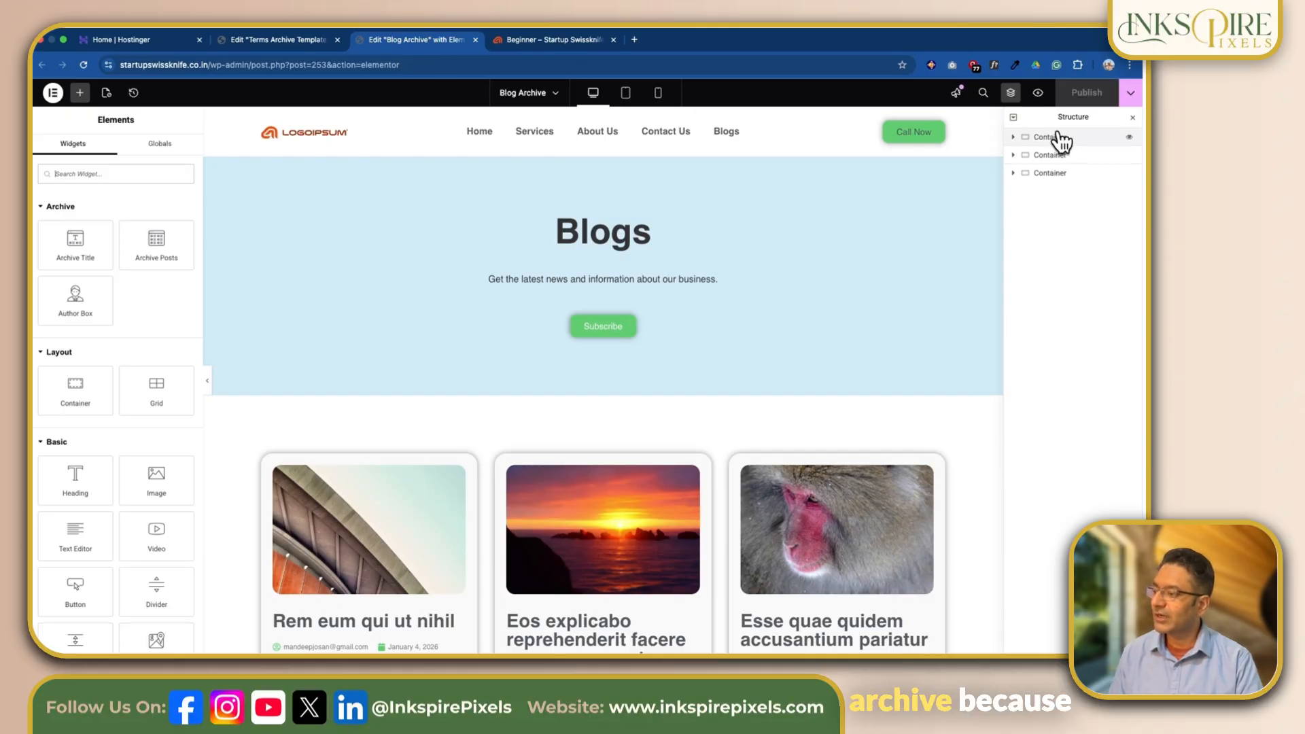
scroll(842, 307, down, 12)
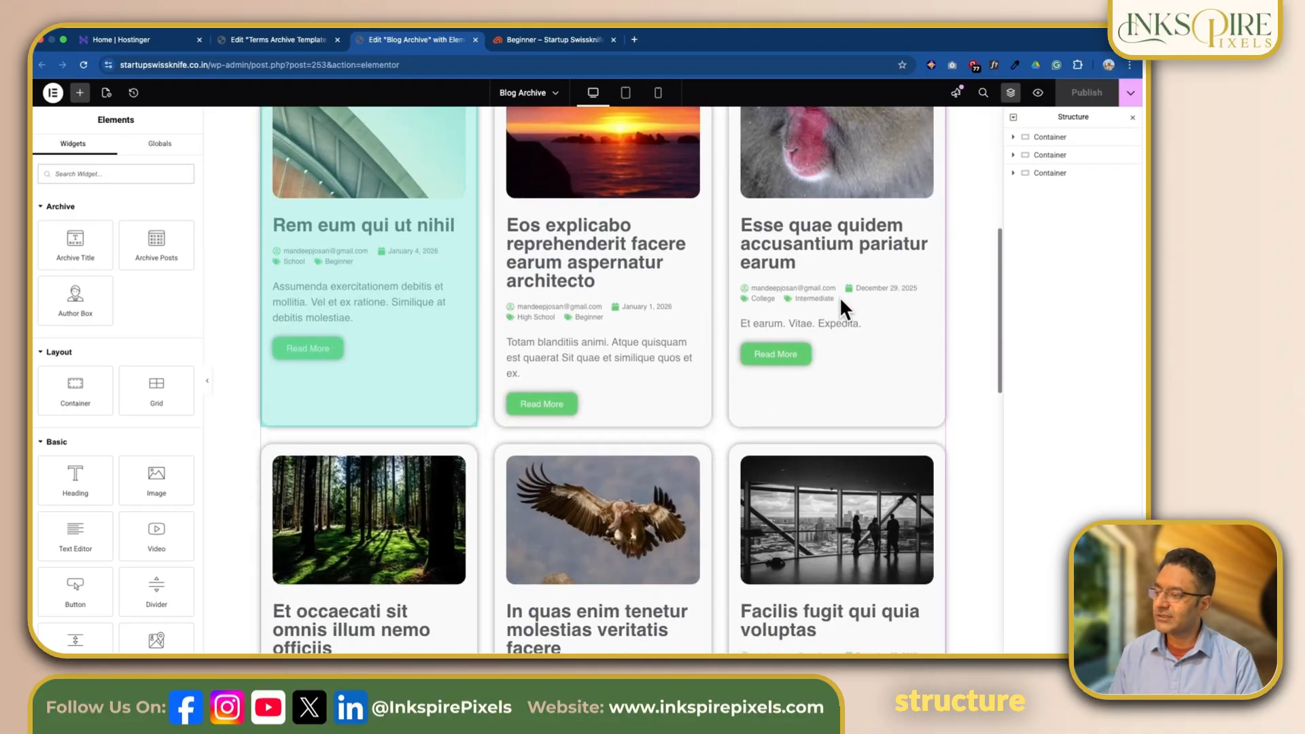
scroll(839, 296, up, 10)
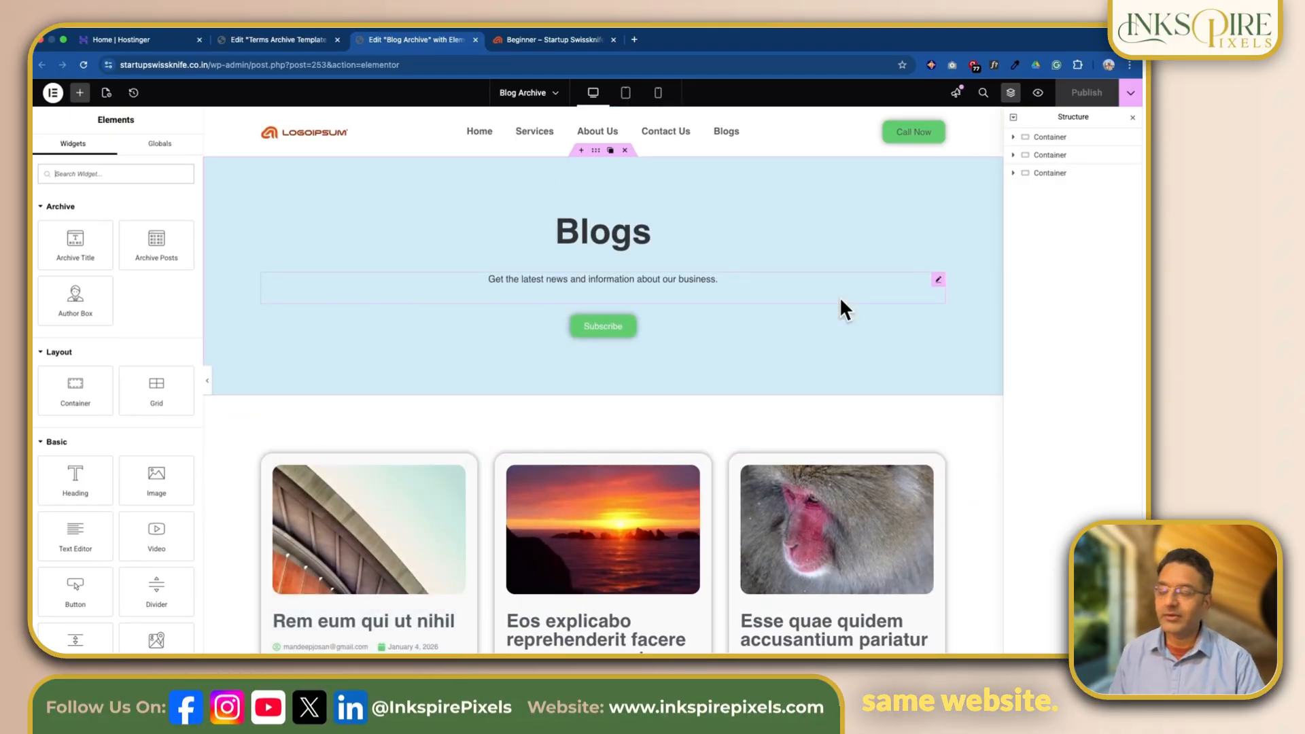
right_click(1049, 139)
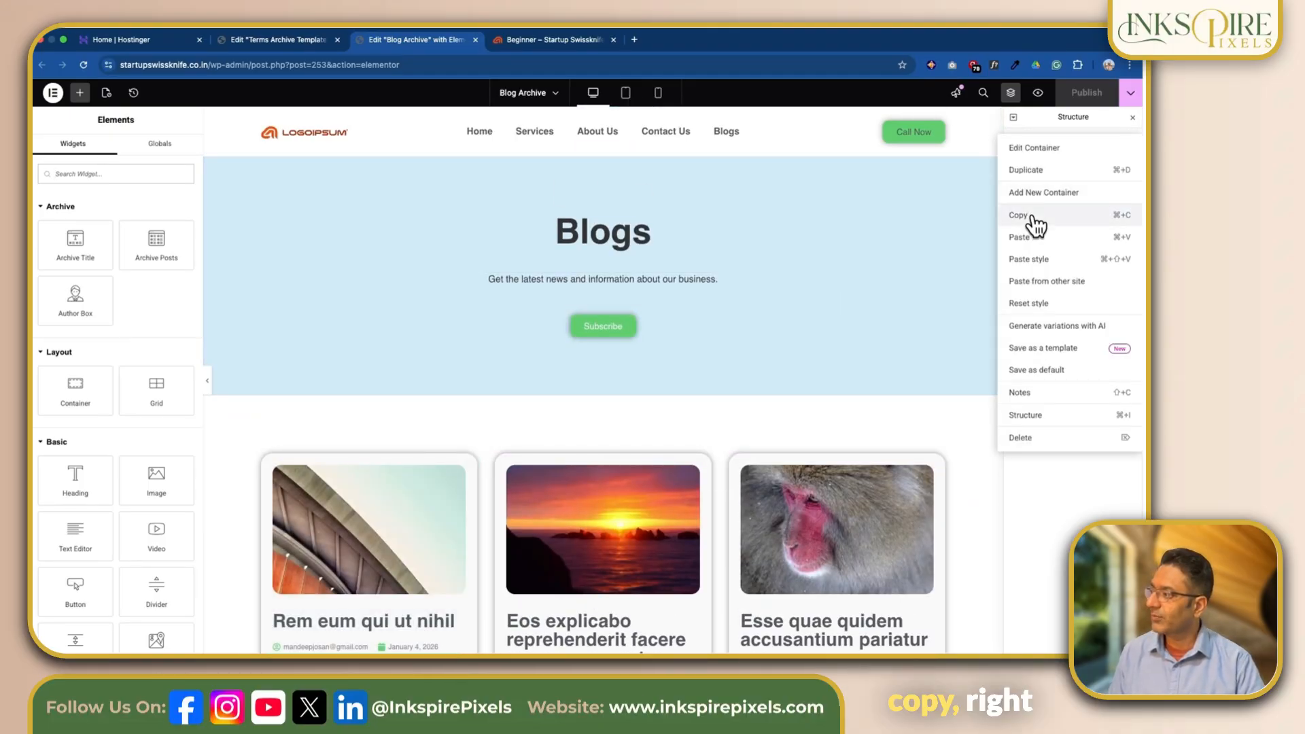
click(1033, 214)
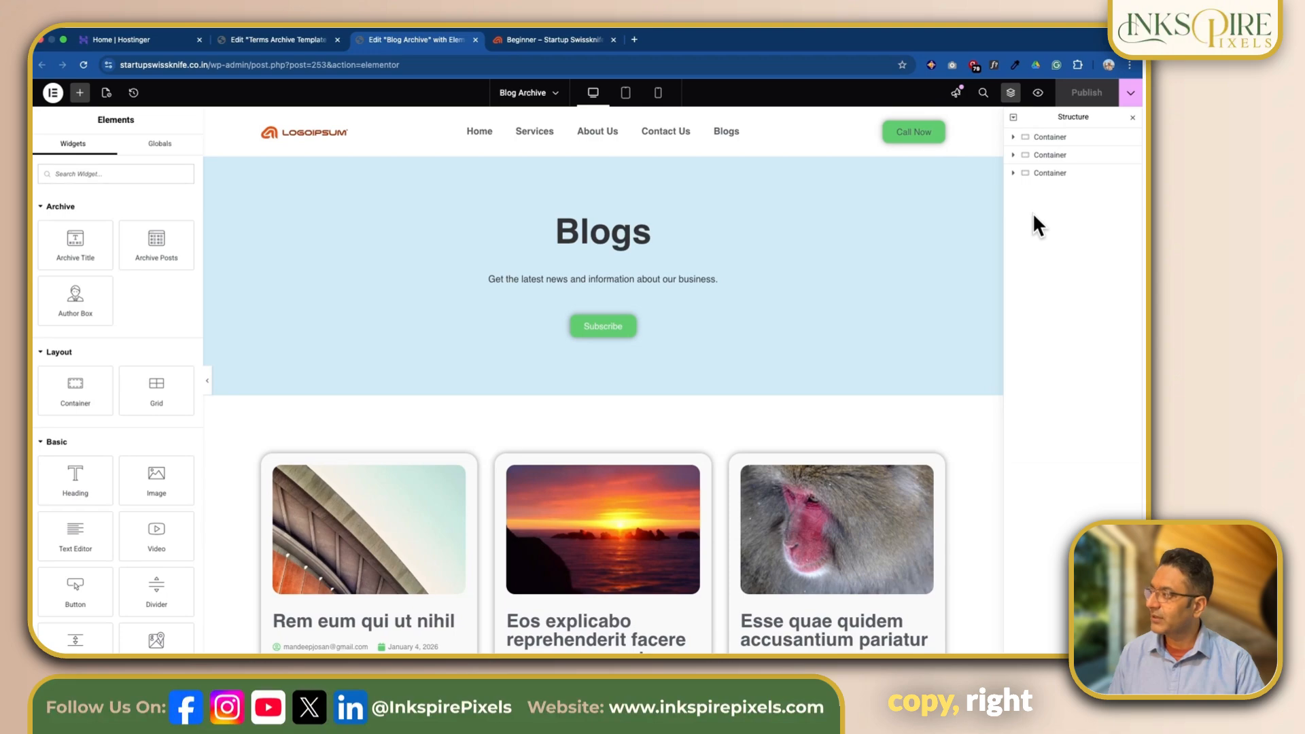
click(258, 40)
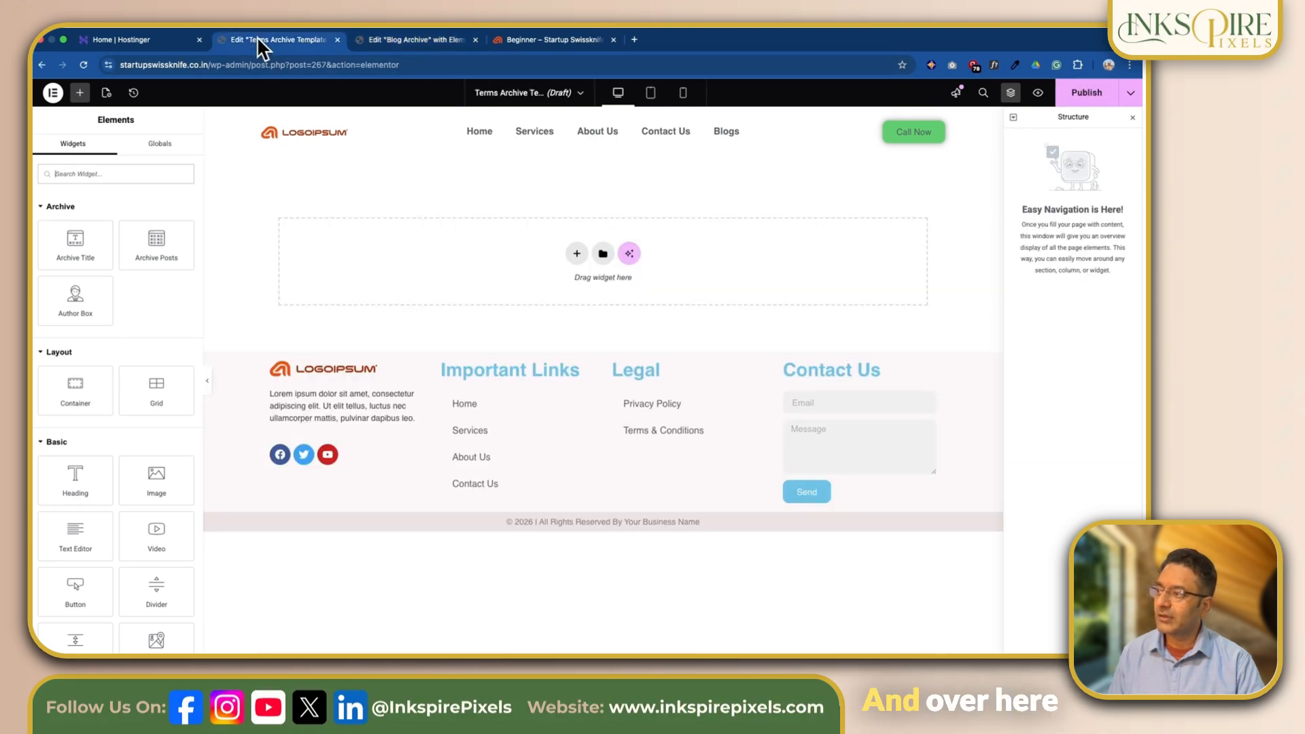
right_click(578, 252)
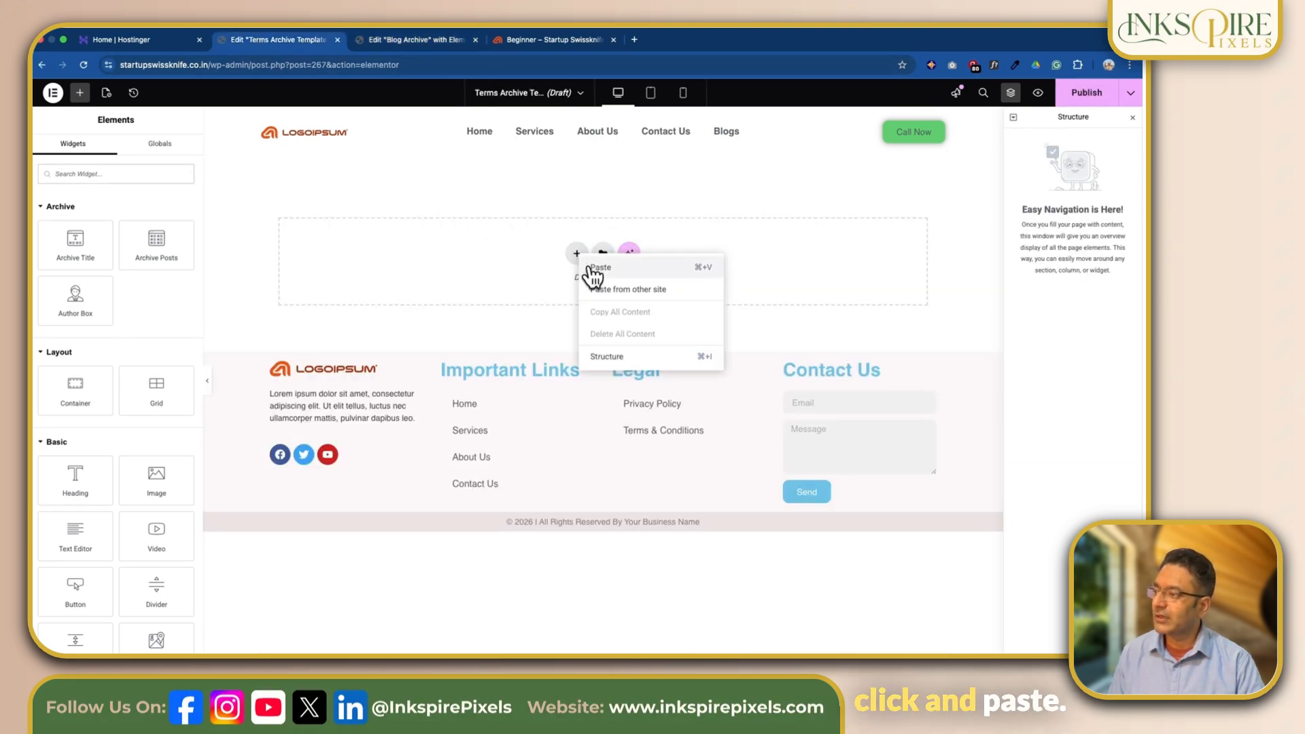
click(597, 267)
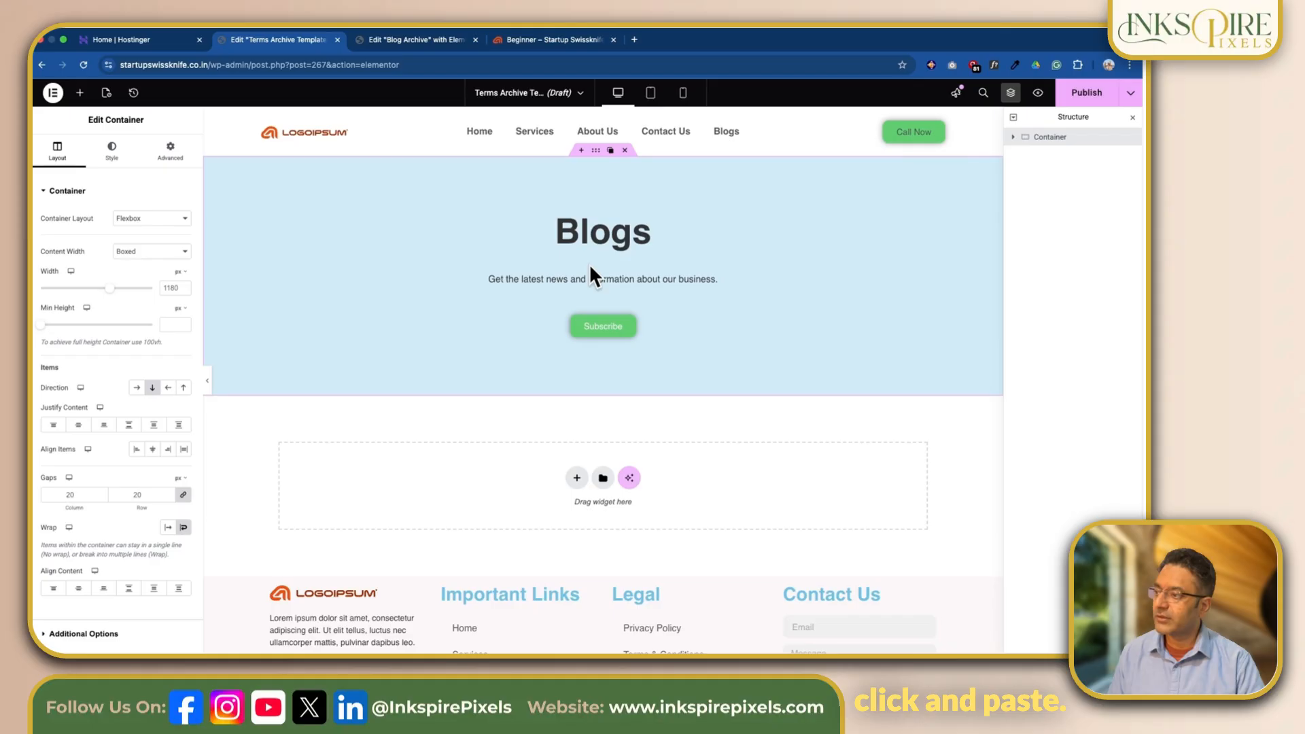
- Copy the Blog Archive's second container with the post grid and paste it below the hero in the Terms Archive Template
click(413, 42)
right_click(1055, 155)
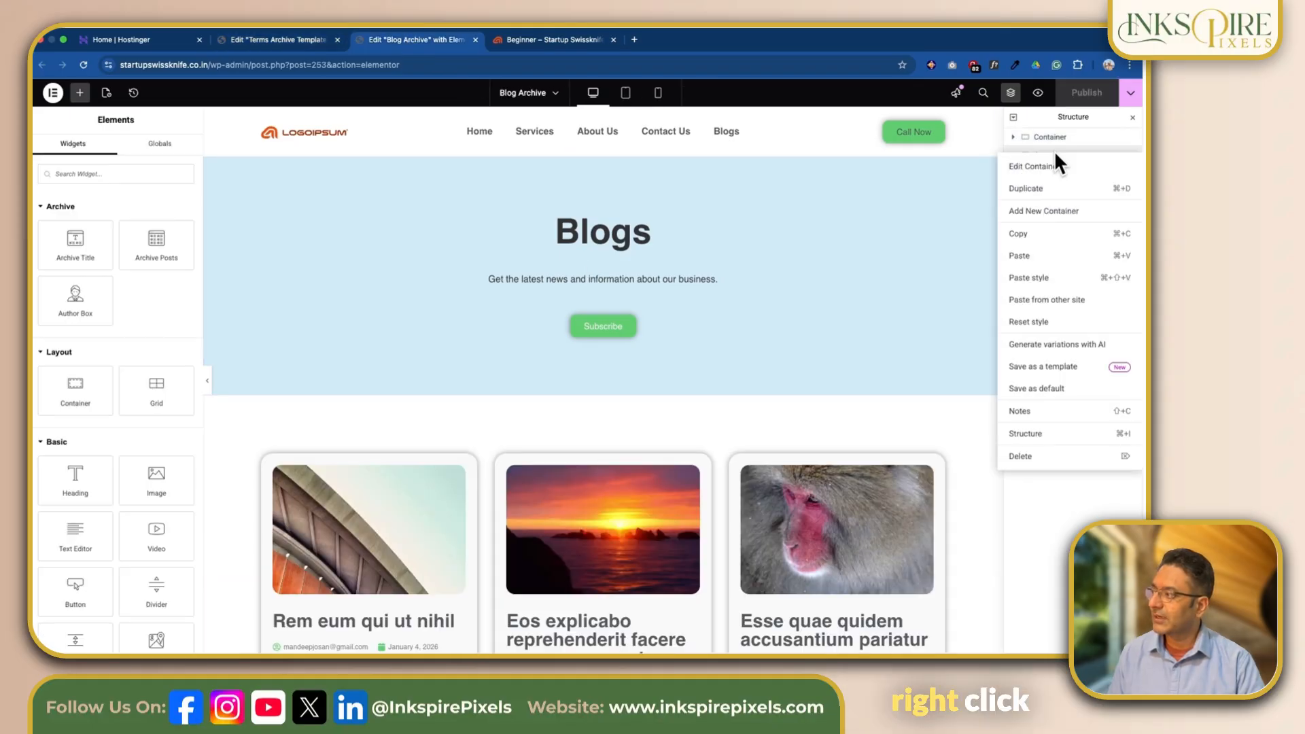
click(1040, 233)
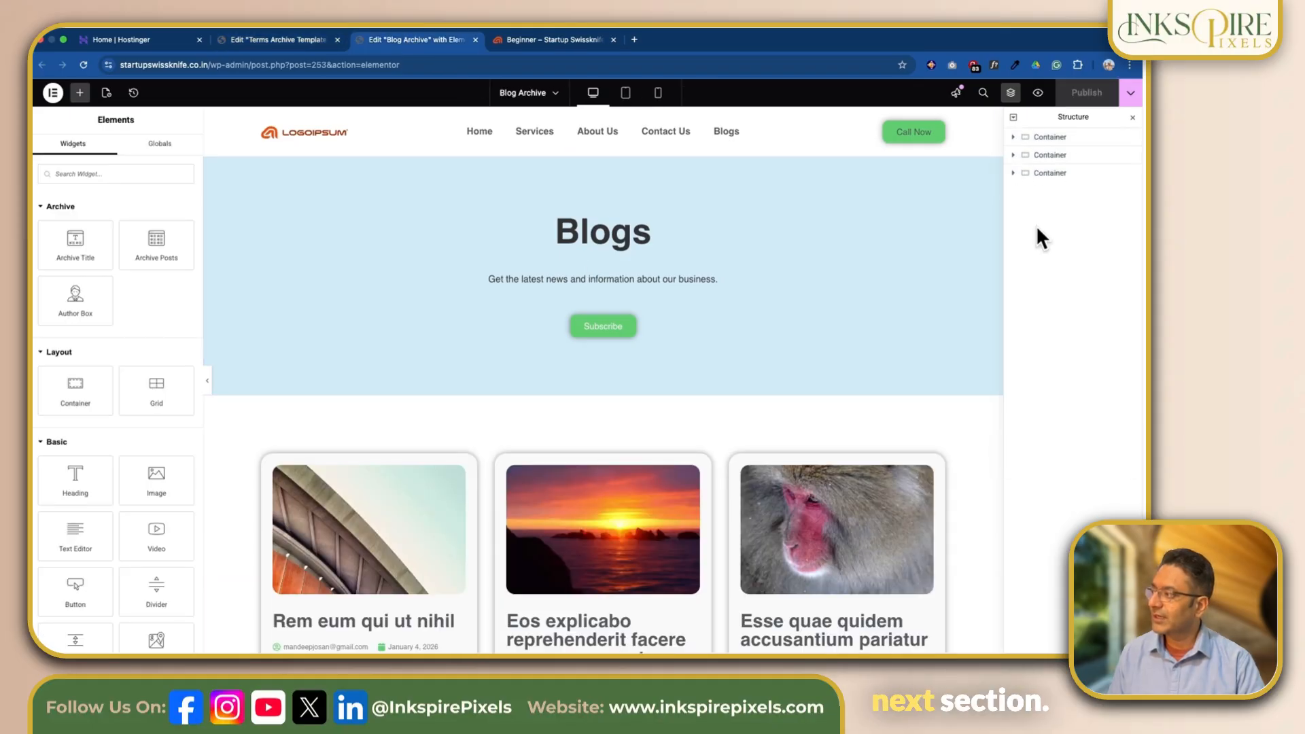
click(295, 41)
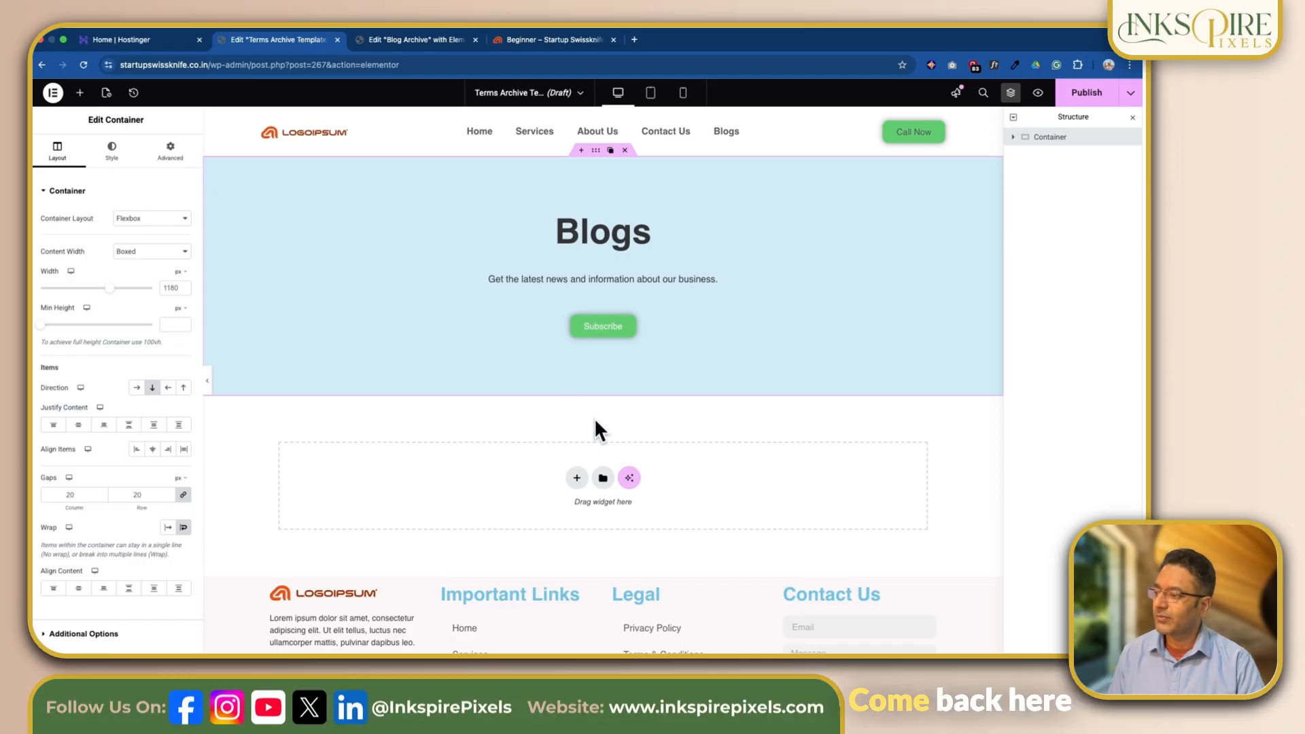
right_click(574, 480)
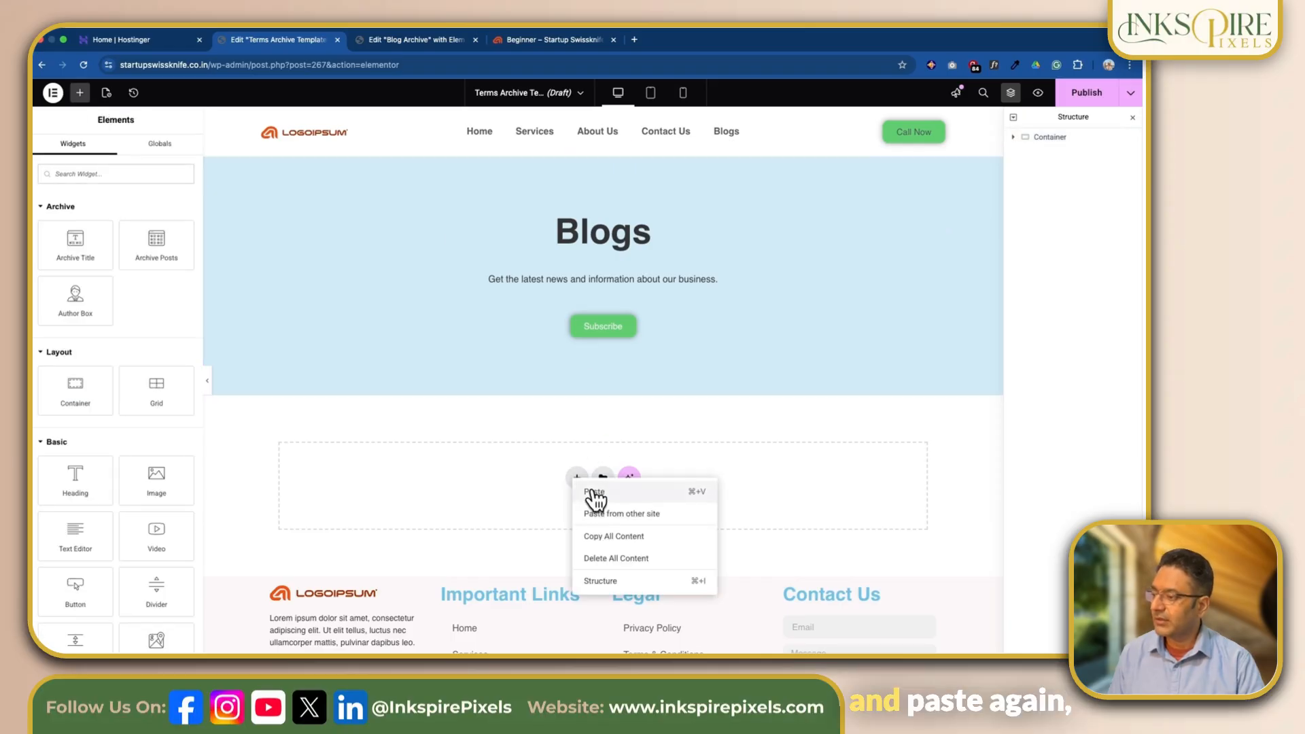
click(596, 495)
scroll(662, 470, down, 5)
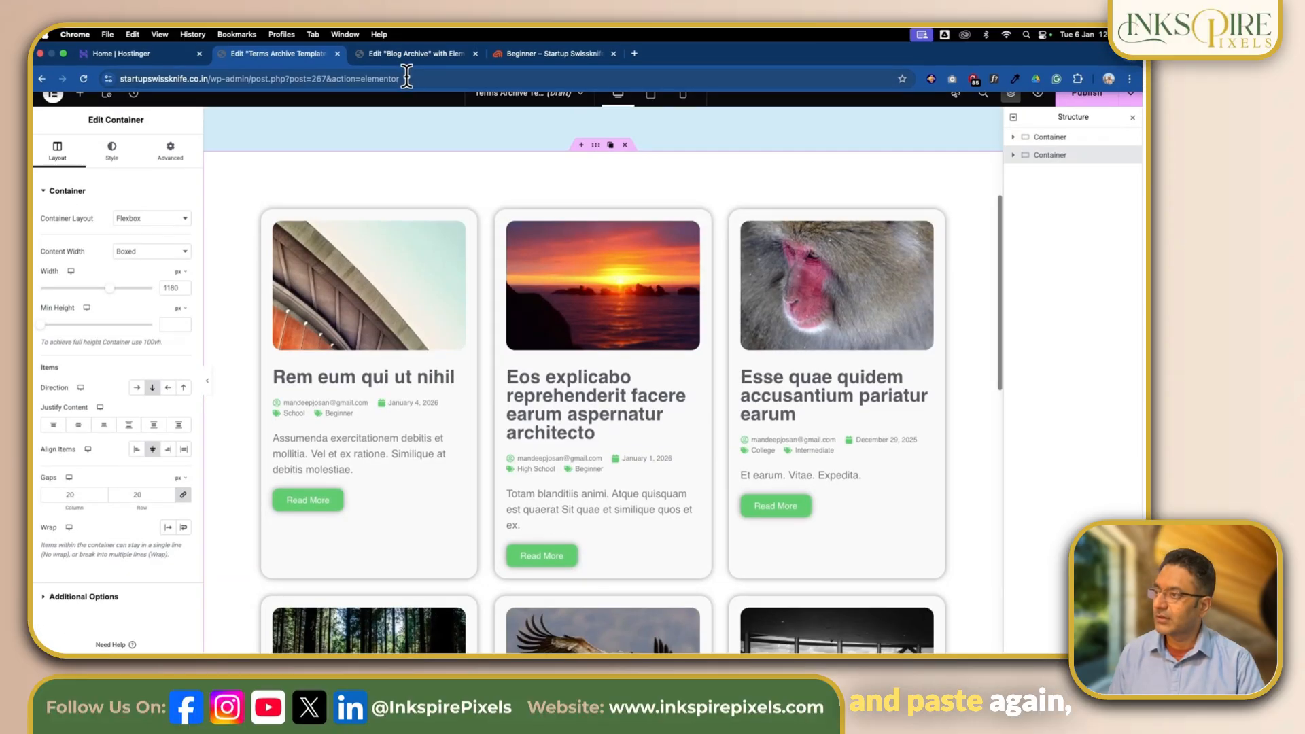
- Copy the Blog Archive's last container with the mailing list form and paste it below the post grid in the Terms Archive Template
click(410, 41)
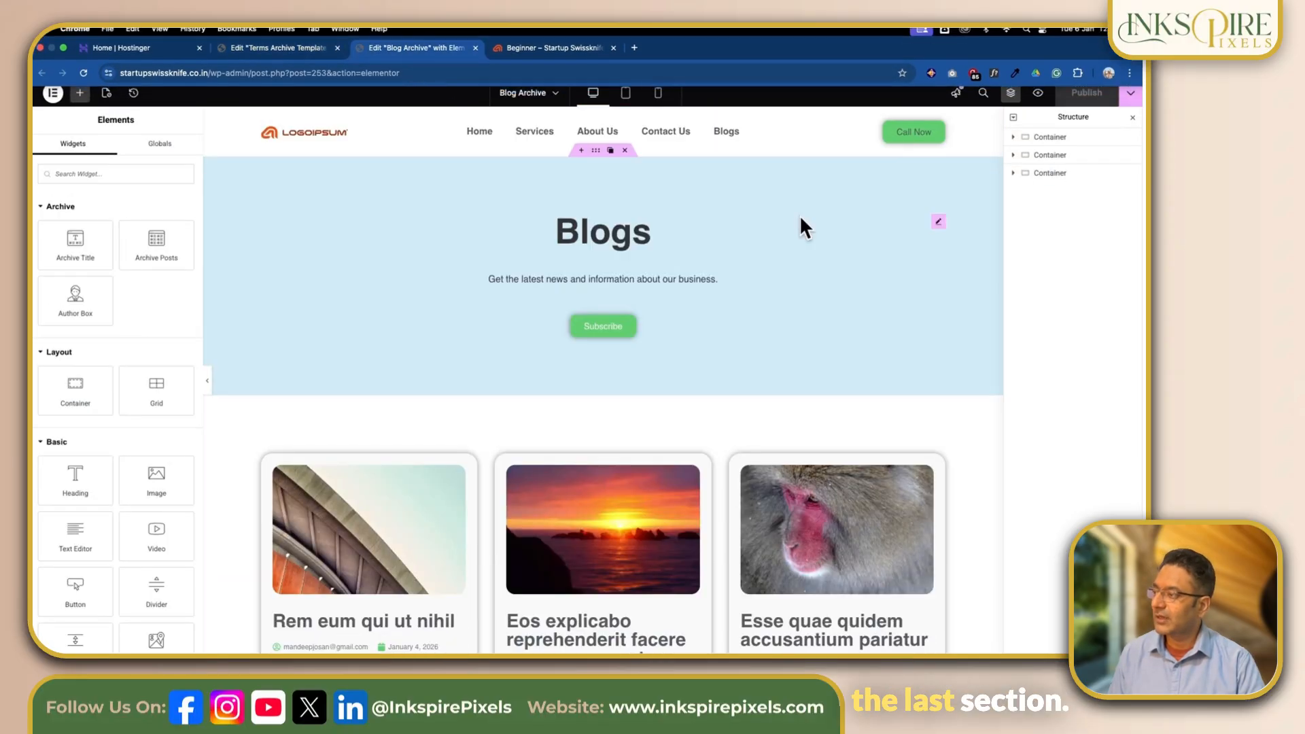
right_click(1047, 175)
click(1042, 256)
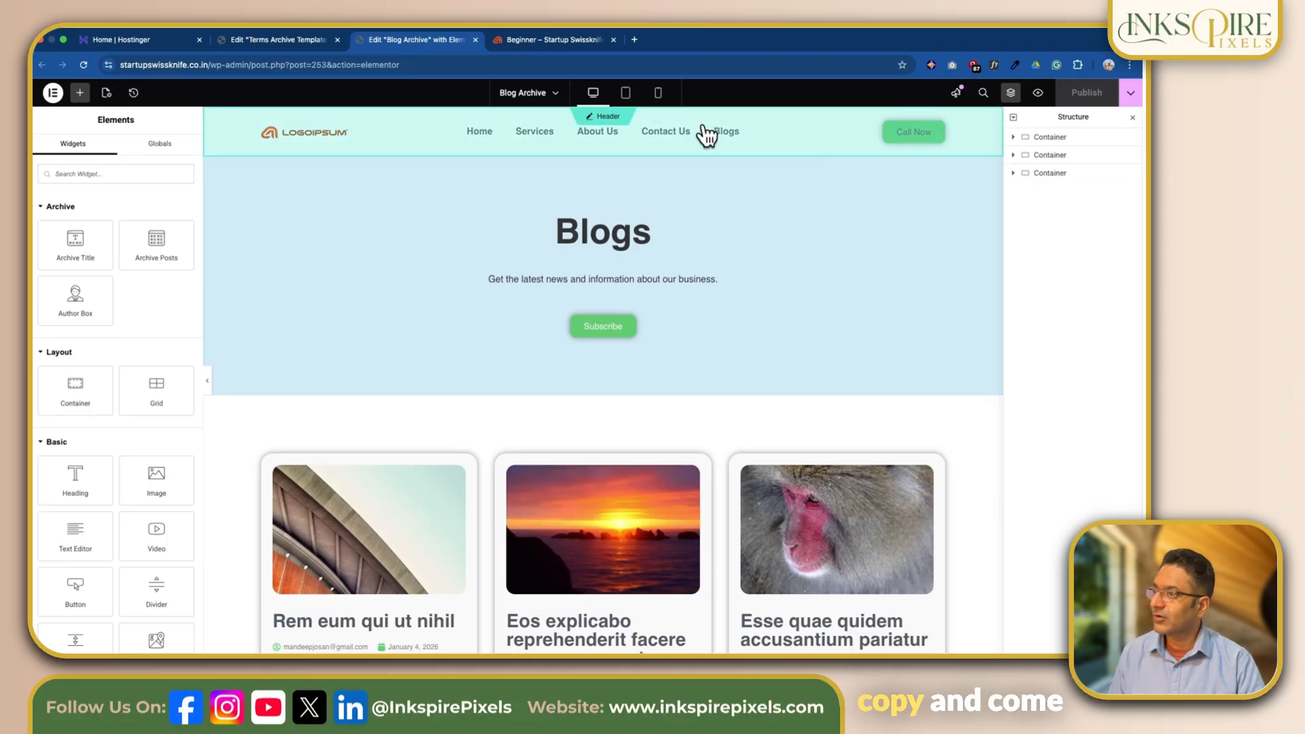
click(283, 41)
scroll(533, 226, down, 10)
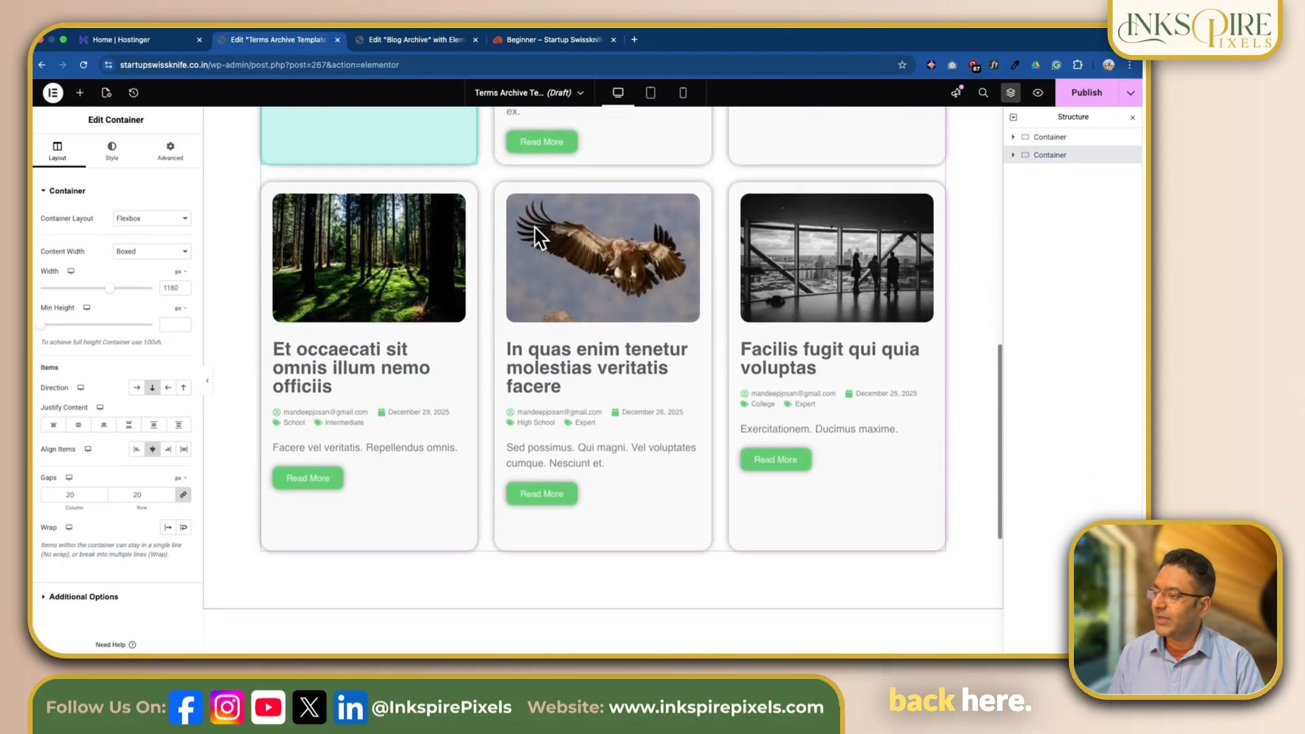
right_click(589, 381)
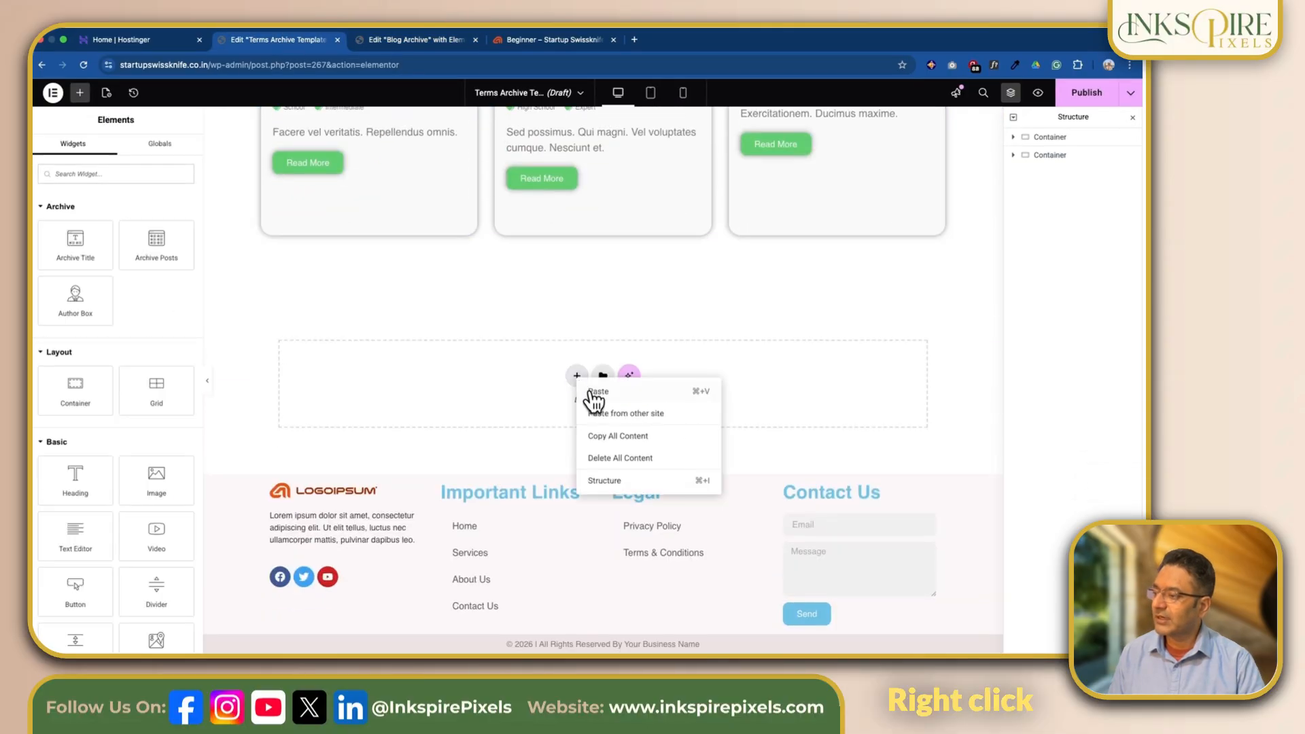
click(595, 398)
scroll(744, 361, up, 10)
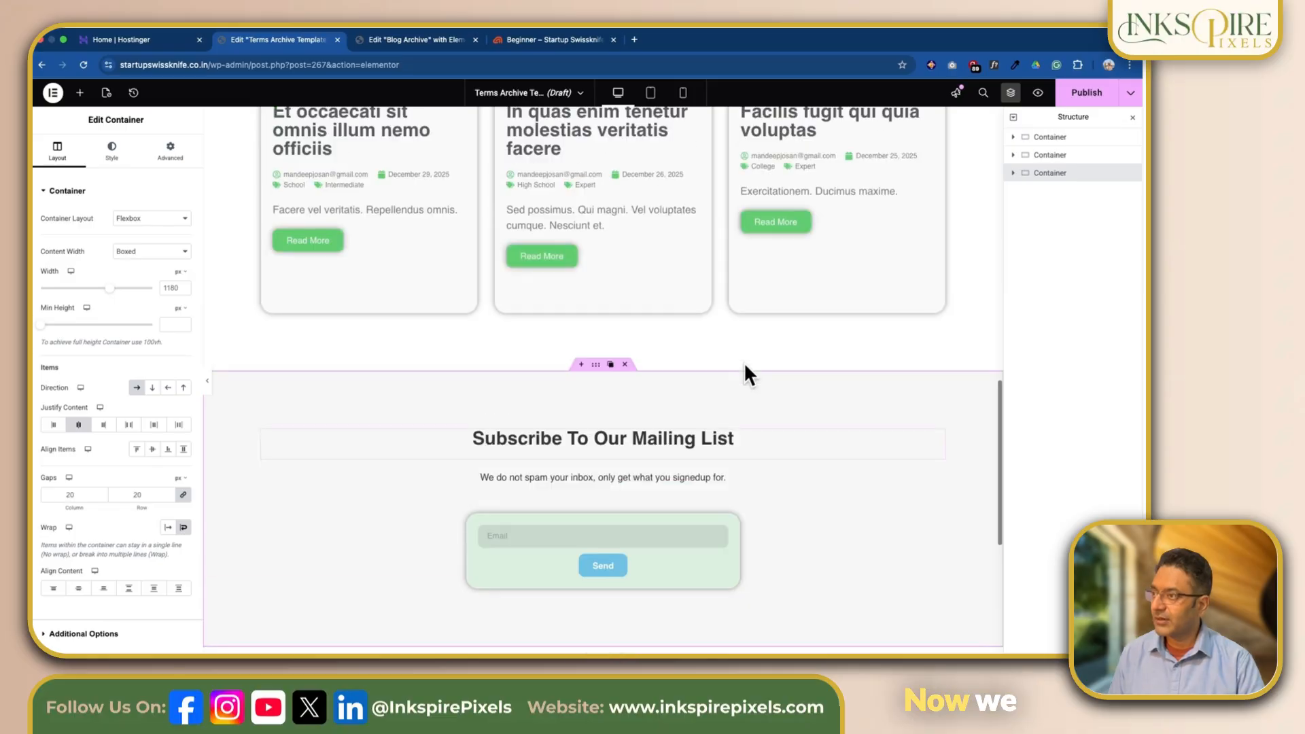
scroll(748, 361, up, 5)
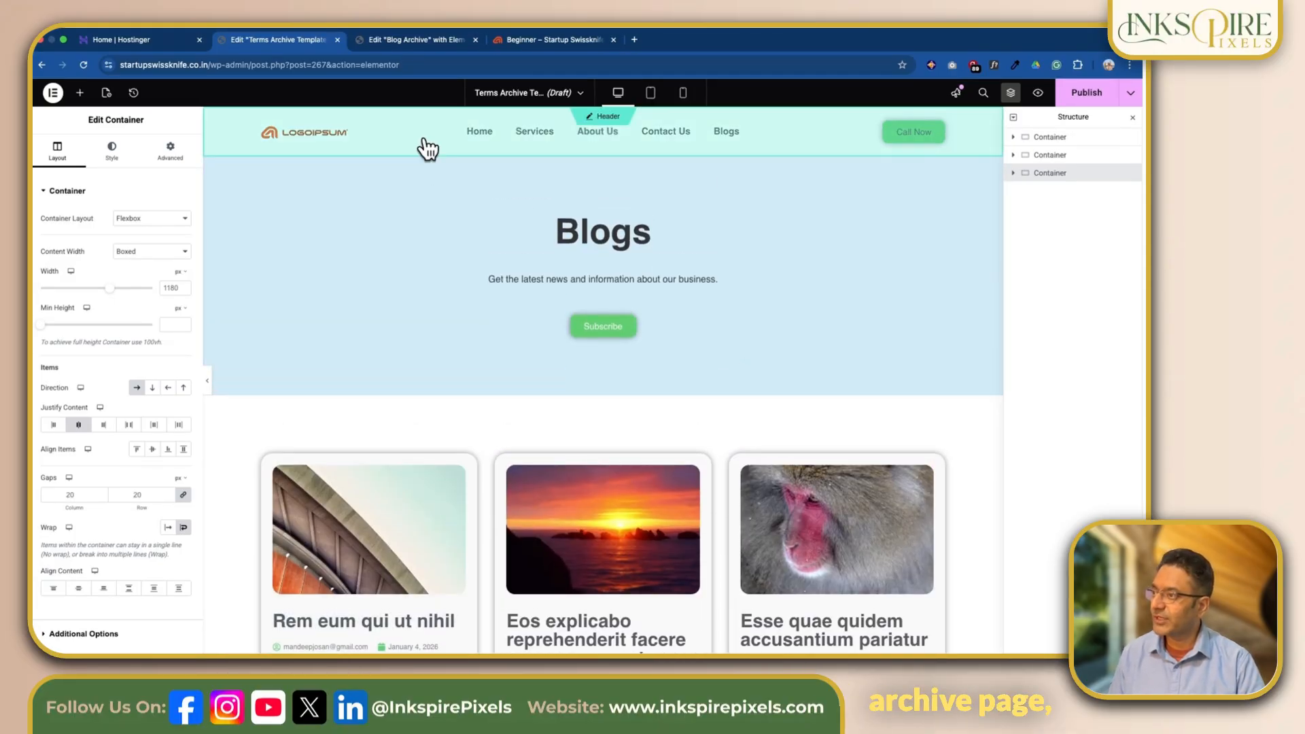
- Close the Blog Archive editor tab and return to the Terms Archive Template editor
click(422, 39)
click(475, 40)
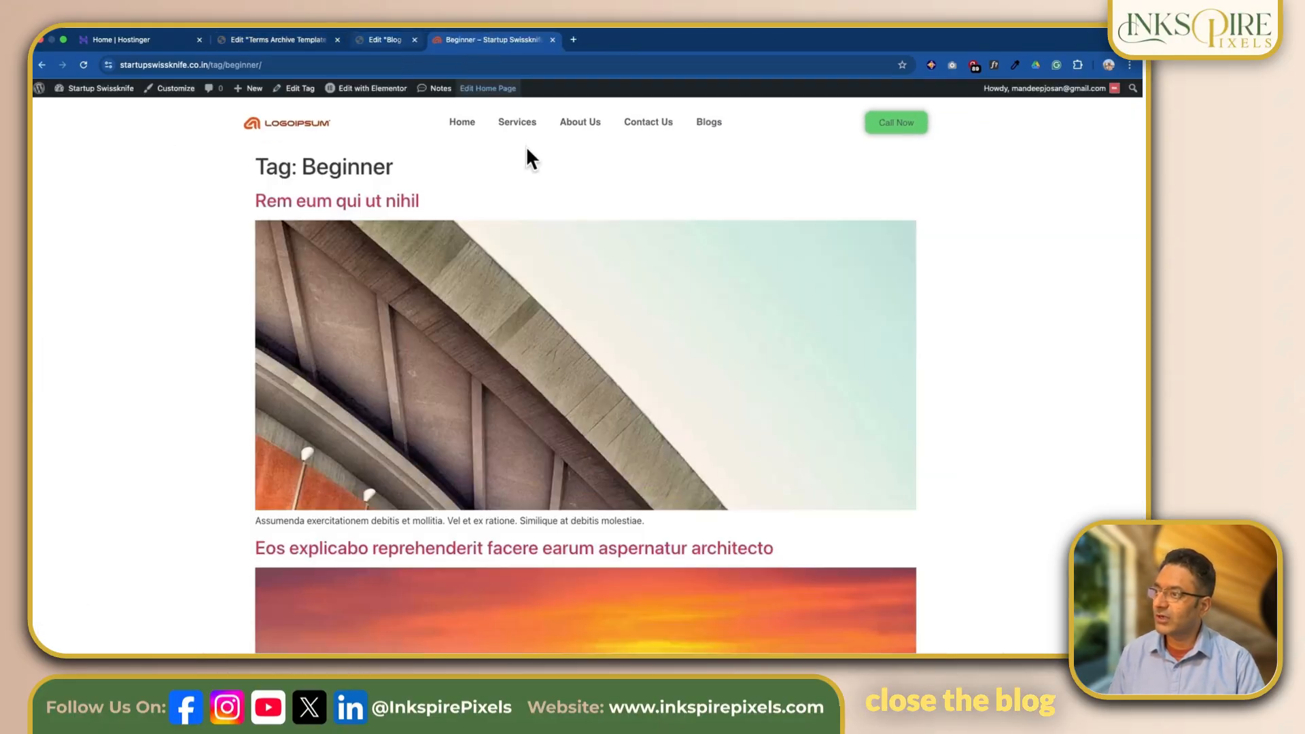
click(260, 42)
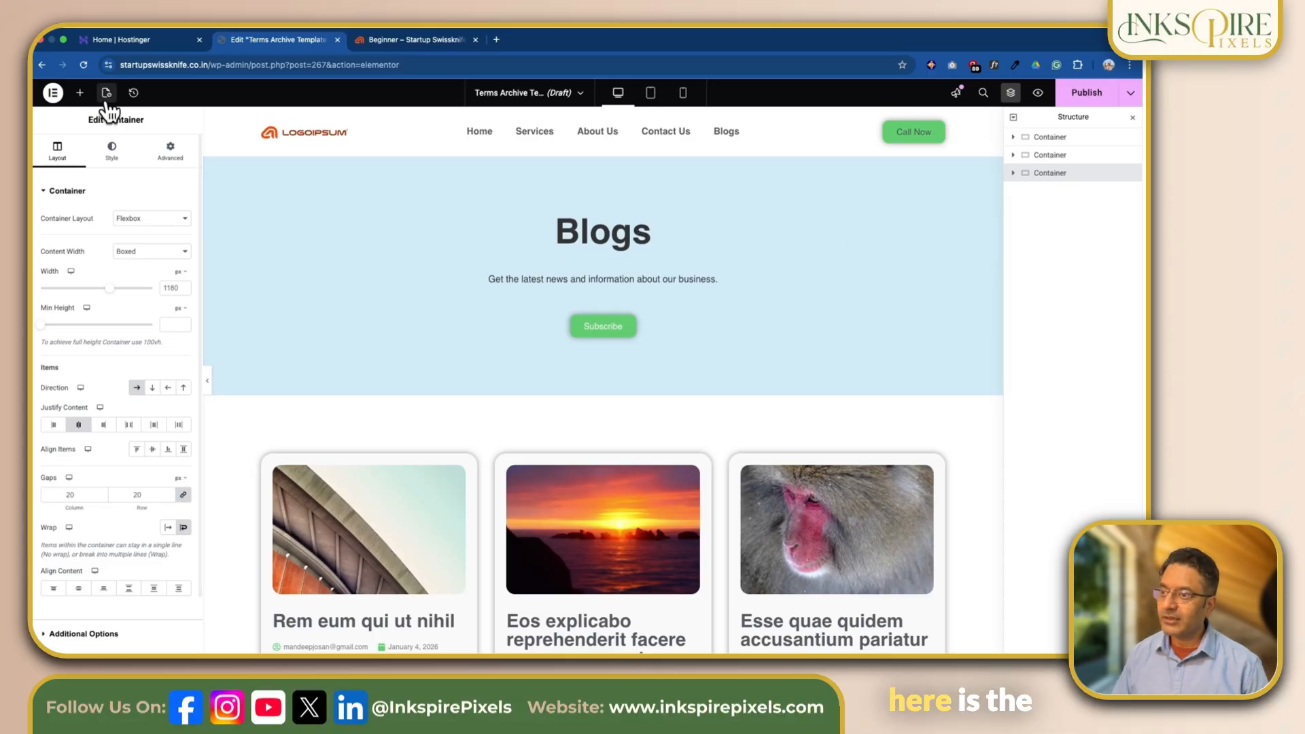
- Add an Archive Title widget above the "Blogs" heading in the hero container and paste the heading's style onto it
click(80, 92)
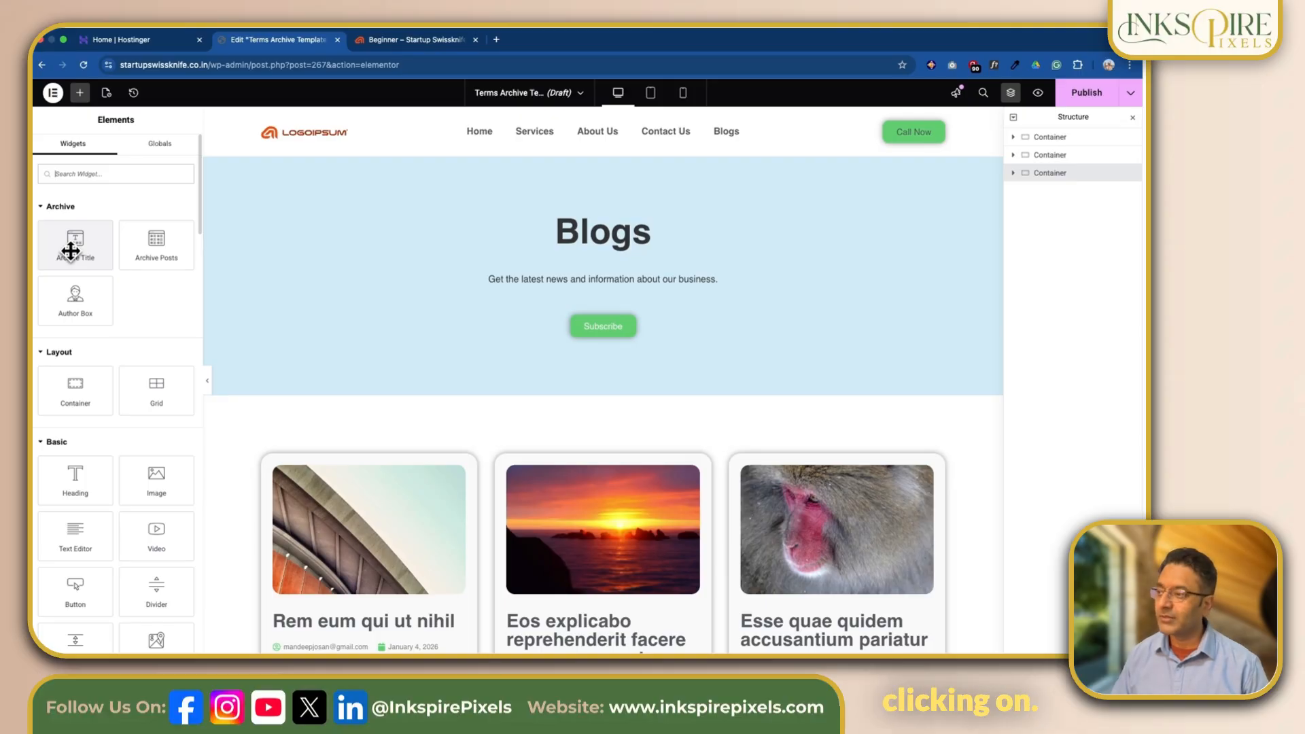
drag(70, 251, 588, 223)
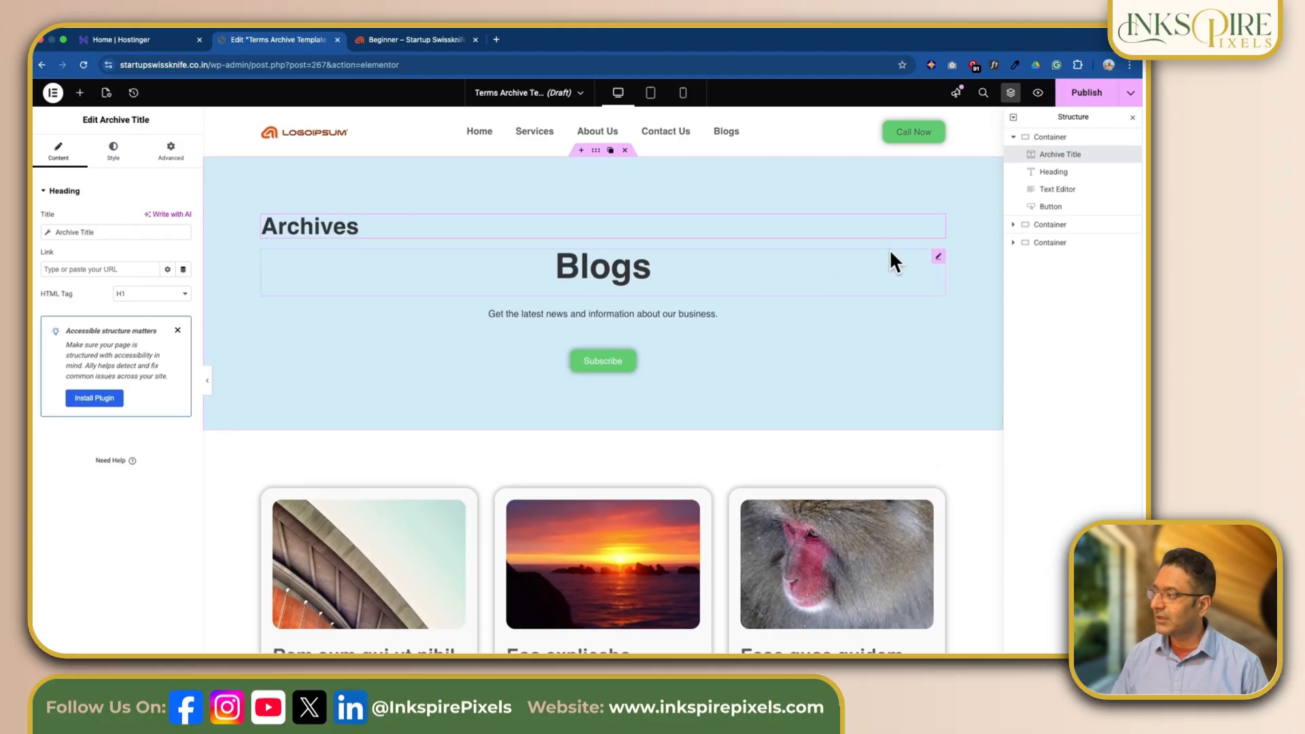
right_click(943, 263)
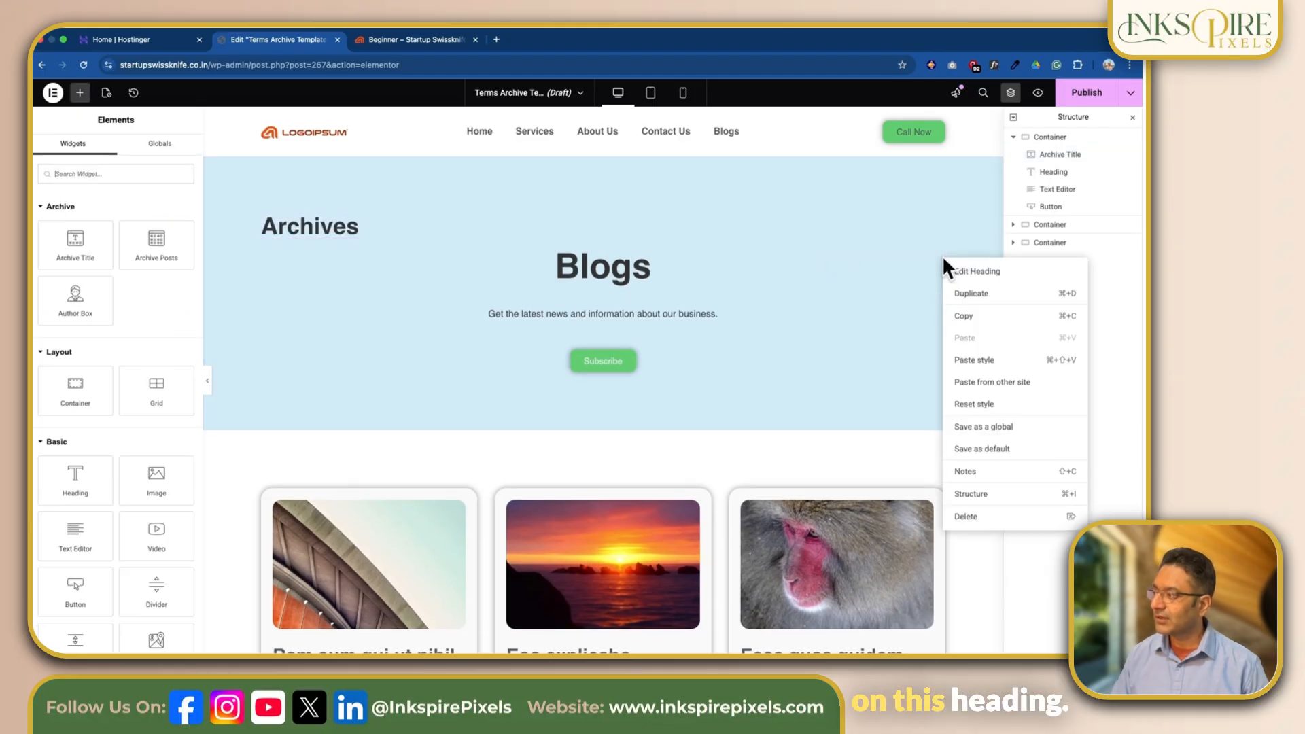
click(967, 317)
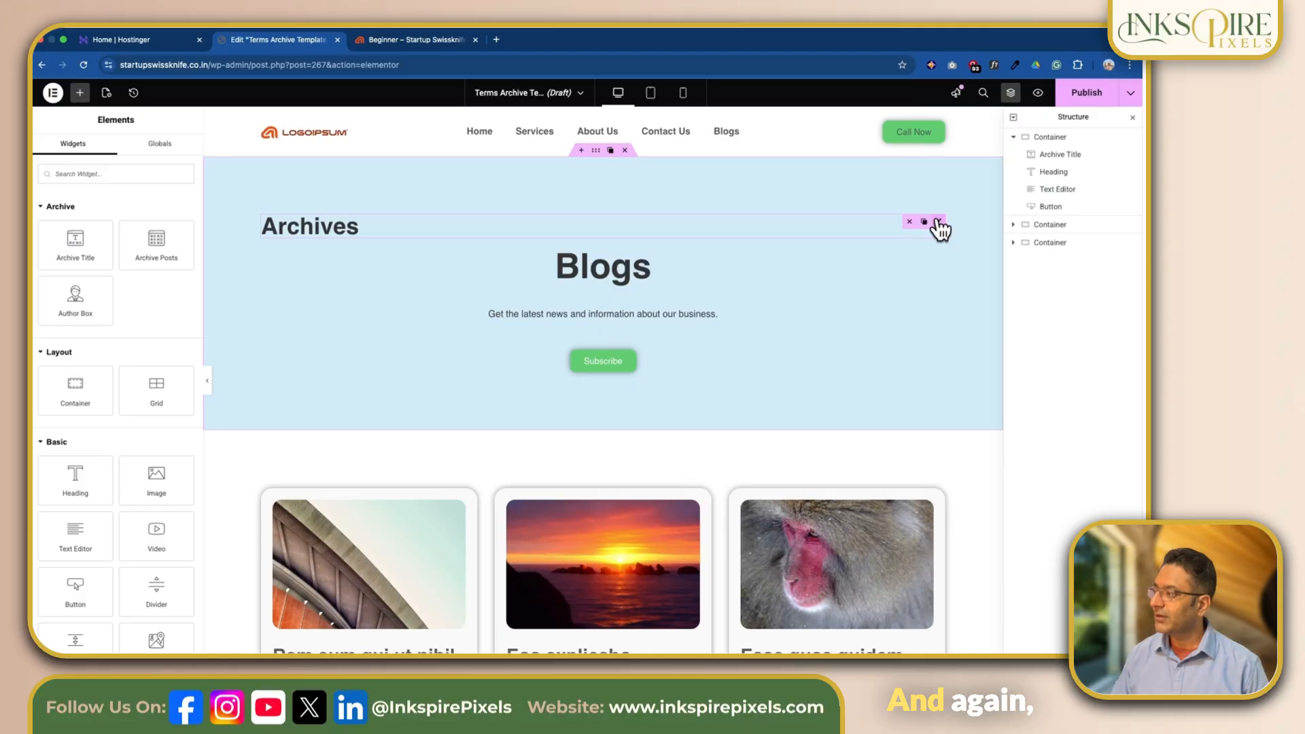
right_click(939, 224)
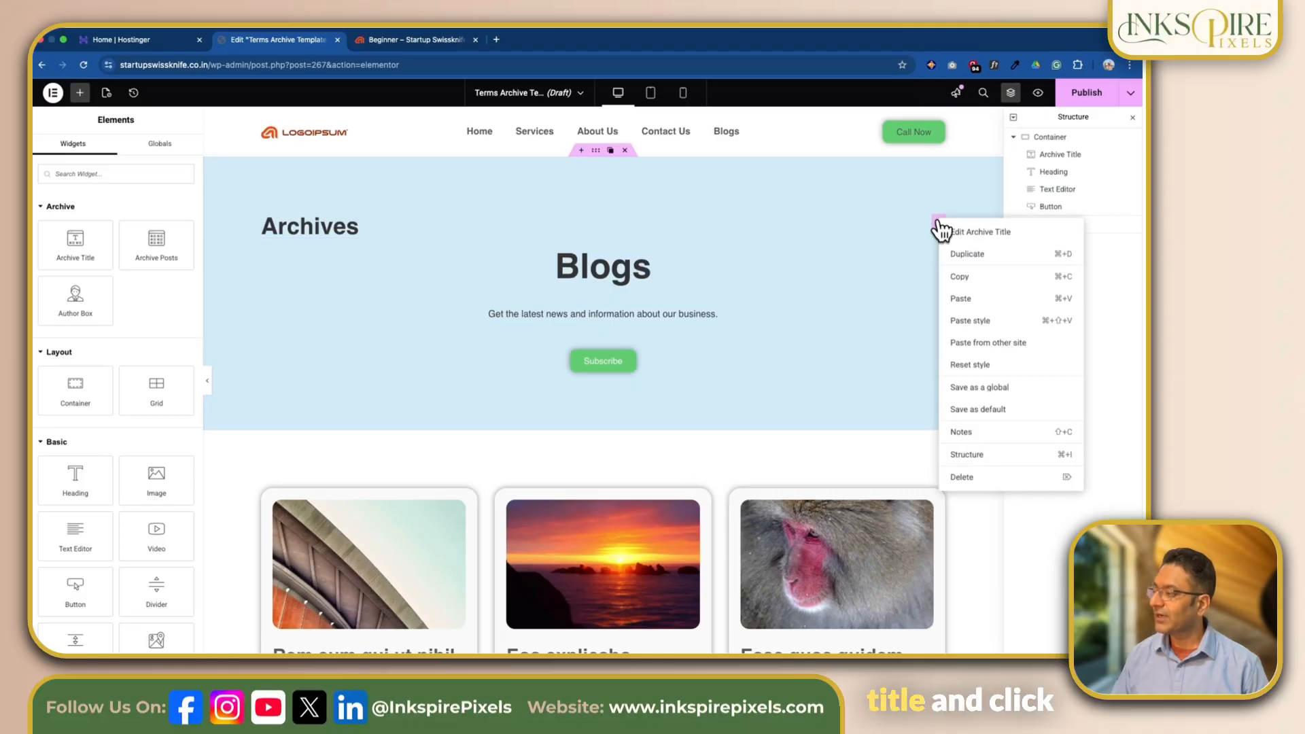
click(971, 321)
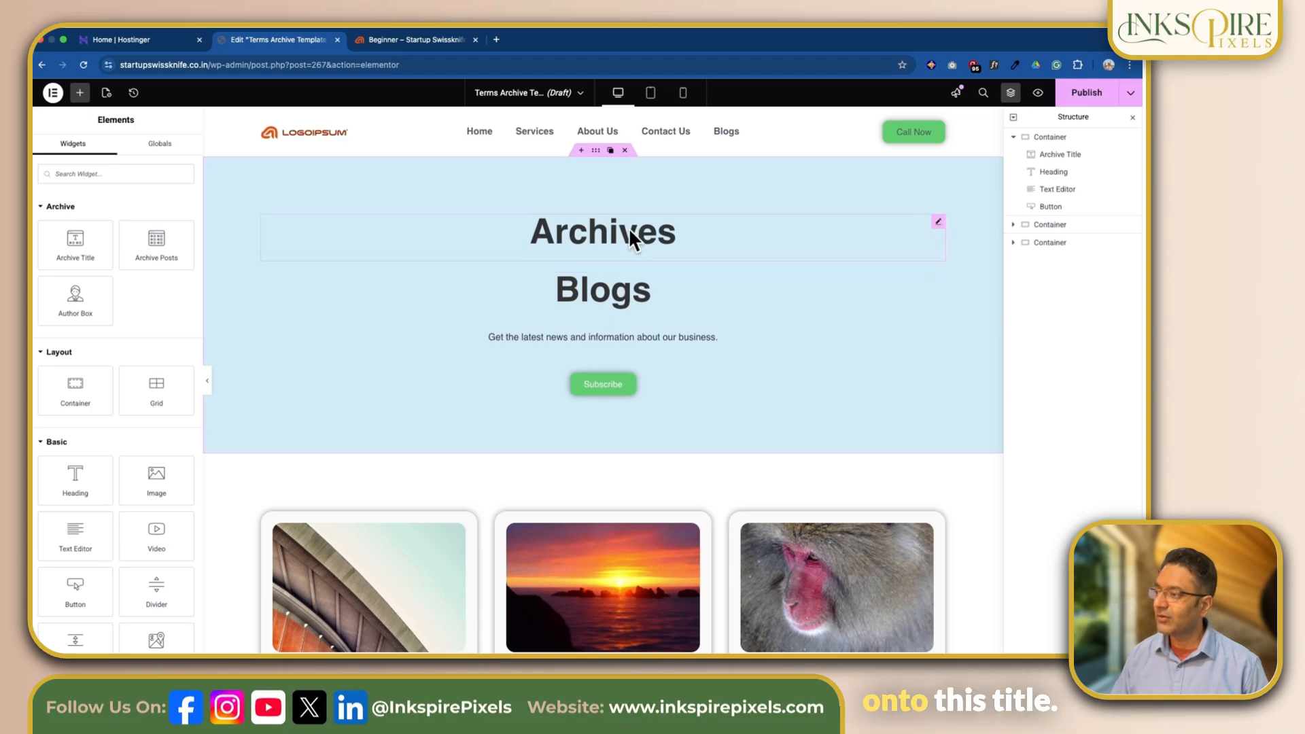
- Delete the "Blogs" heading, the description text and the Subscribe button from the hero container, keeping only the Archive Title
mouse_move(939, 281)
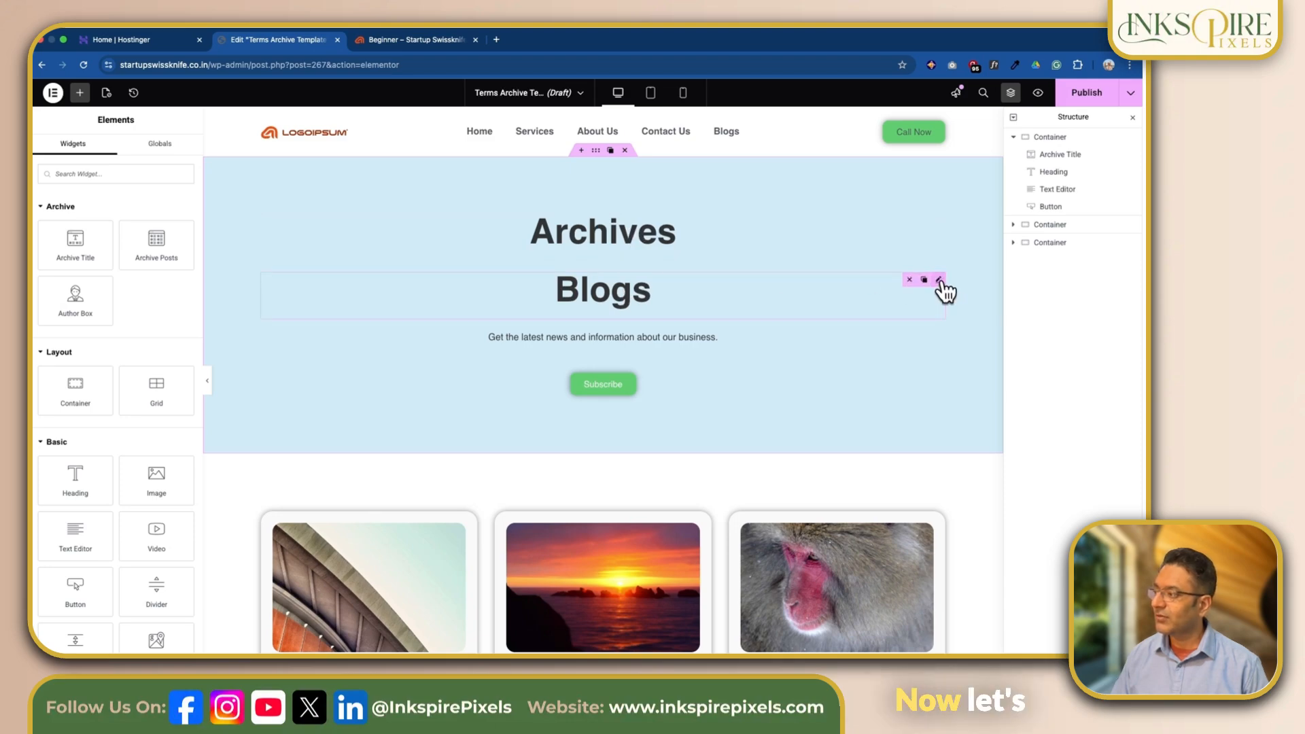
click(910, 281)
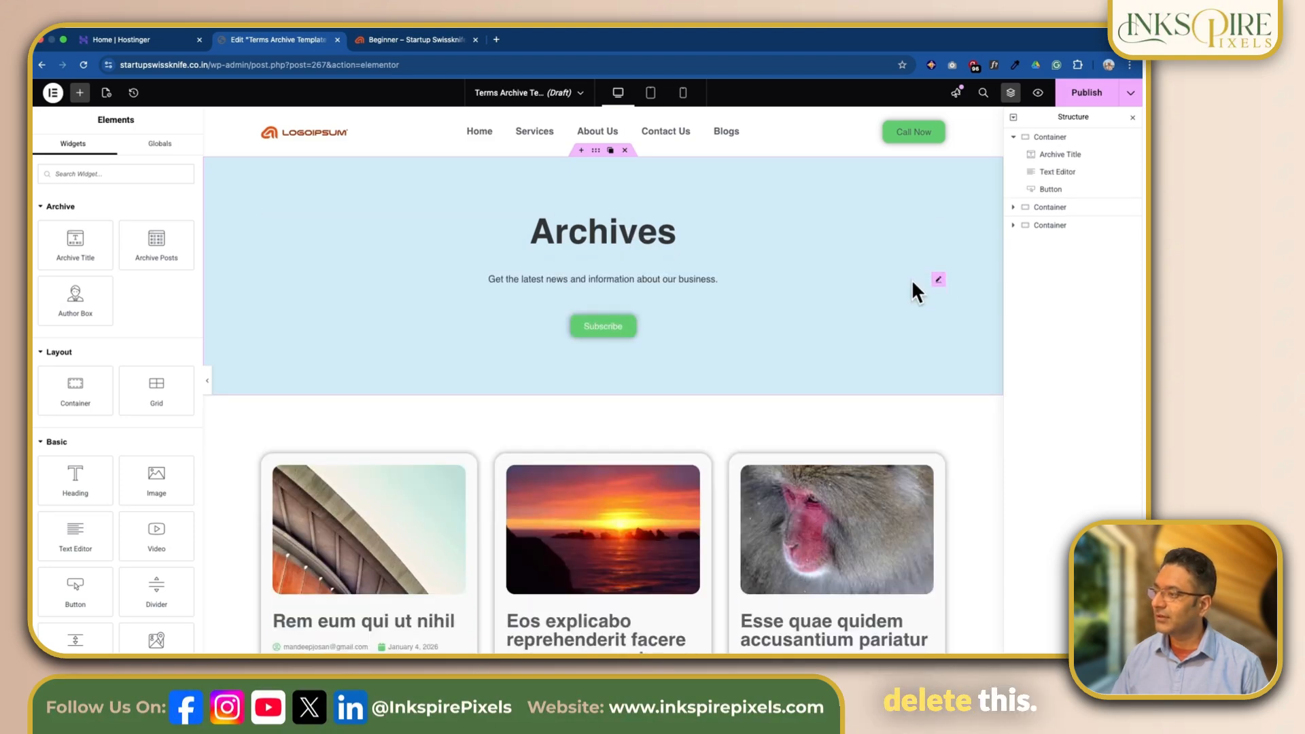
mouse_move(939, 281)
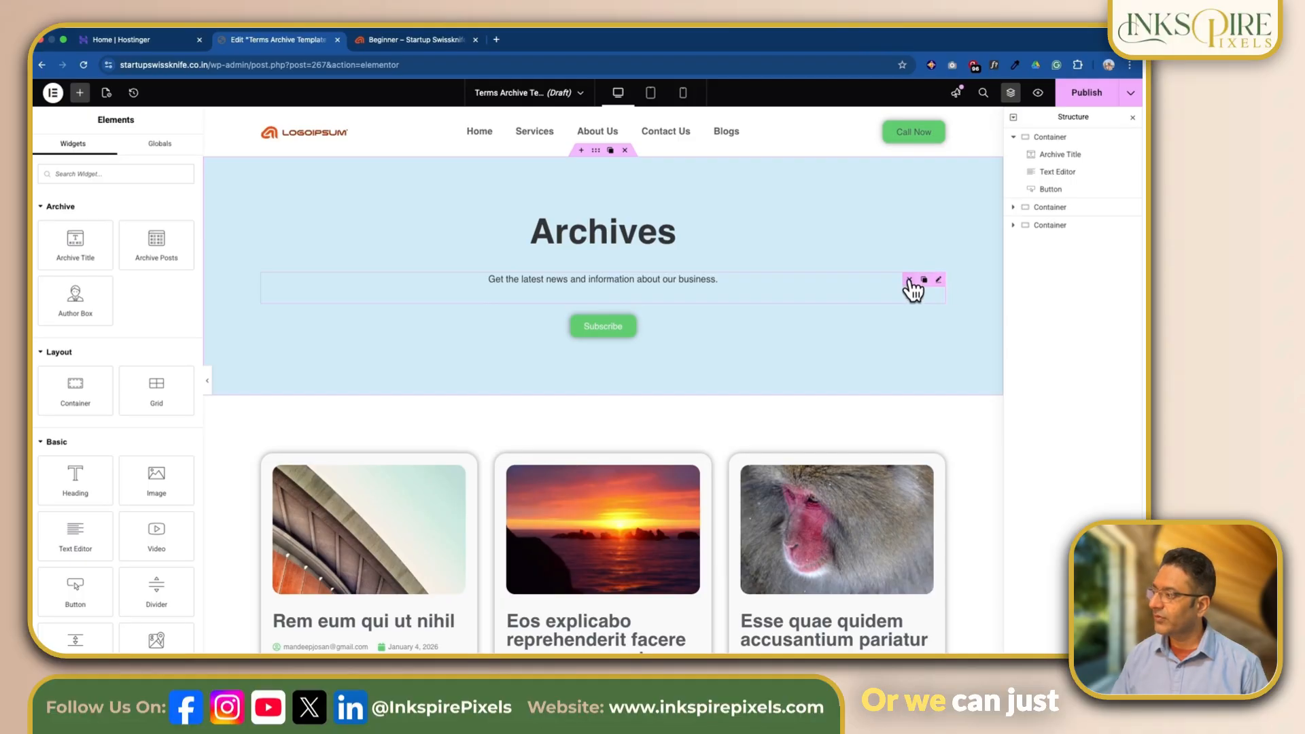
click(910, 280)
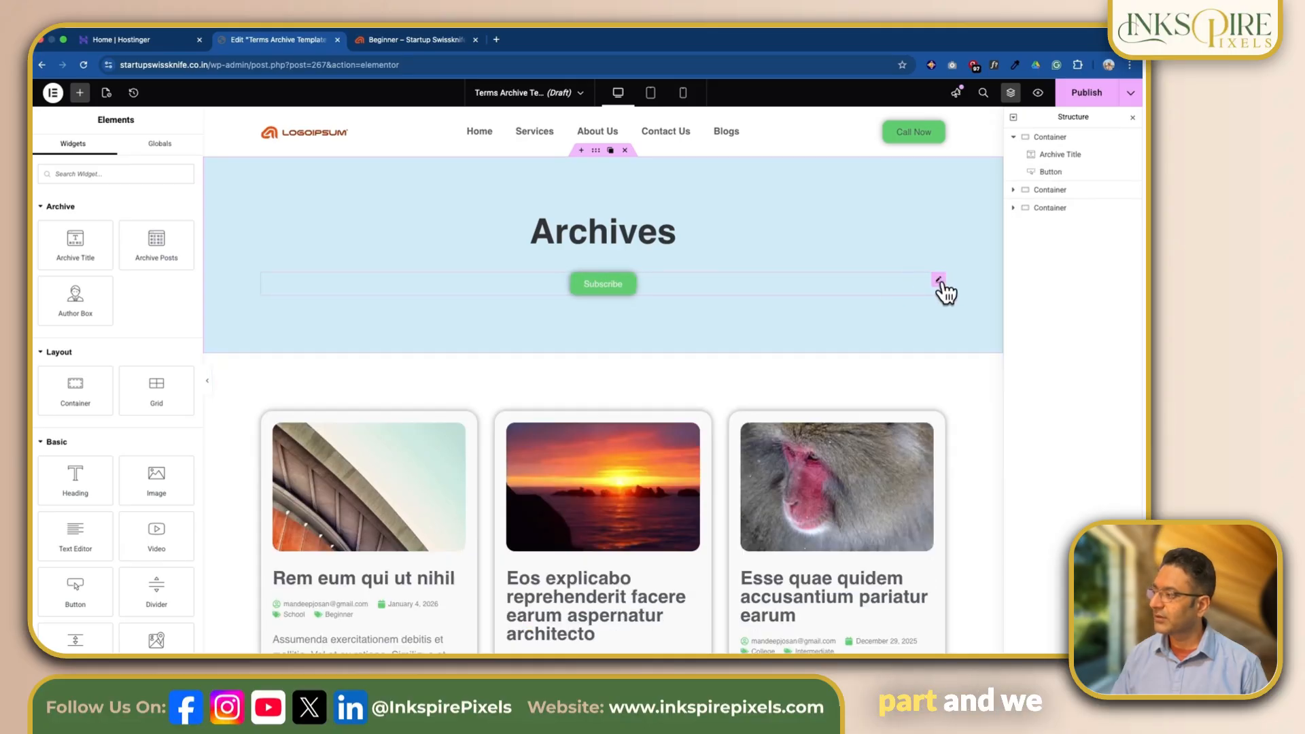
click(890, 249)
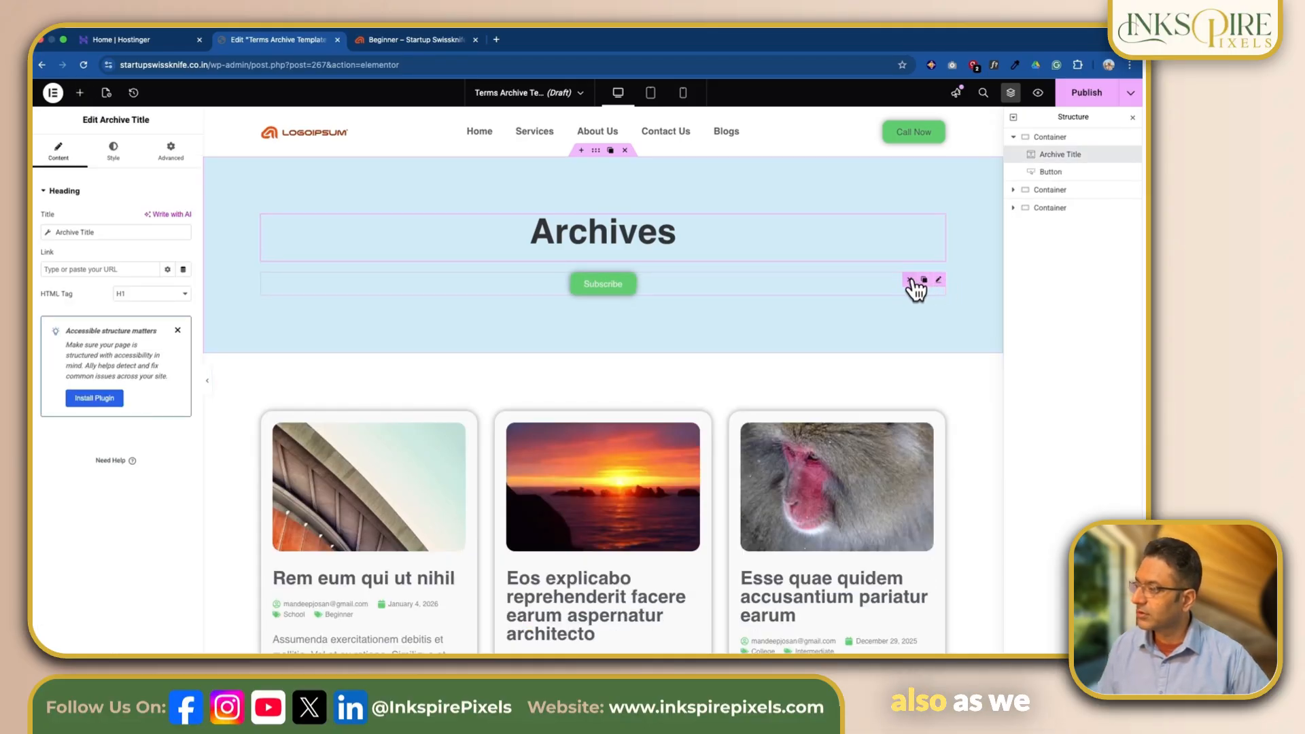
right_click(939, 281)
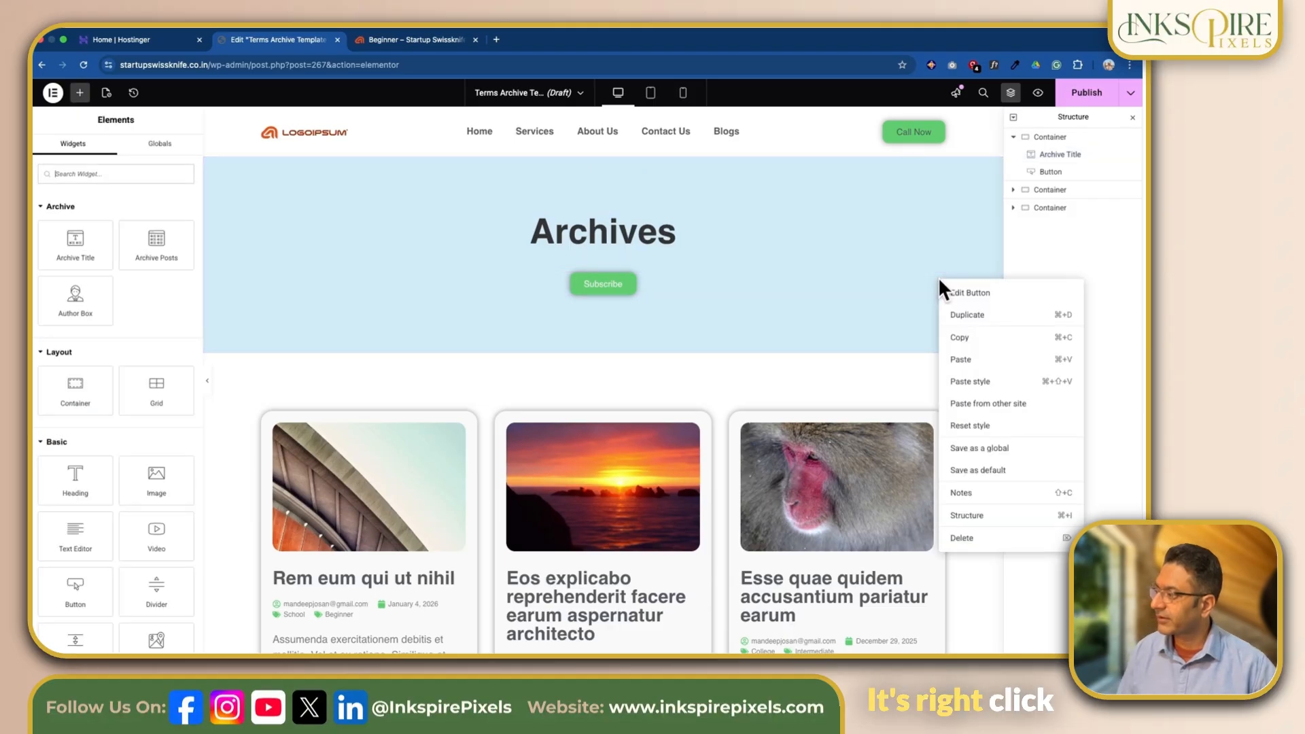
click(957, 539)
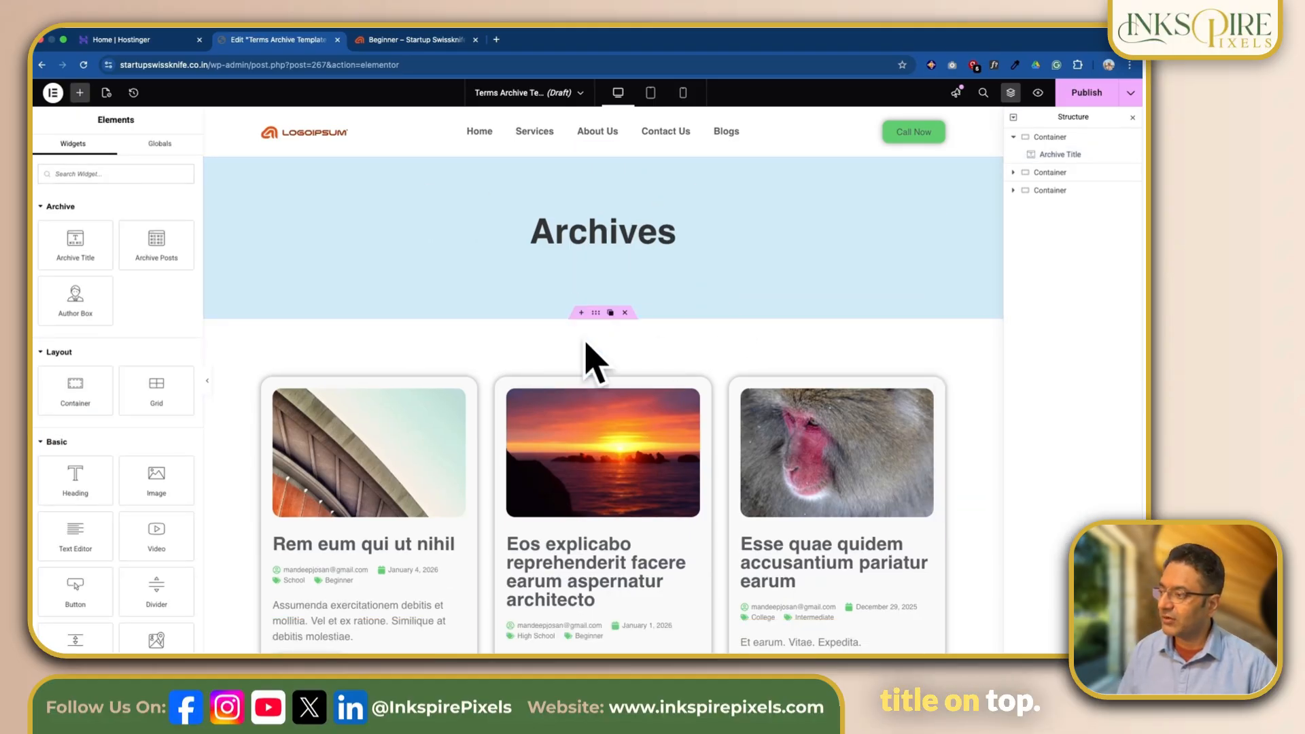
- Set the query source of the Loop Grid in the second container to Related
scroll(571, 381, down, 3)
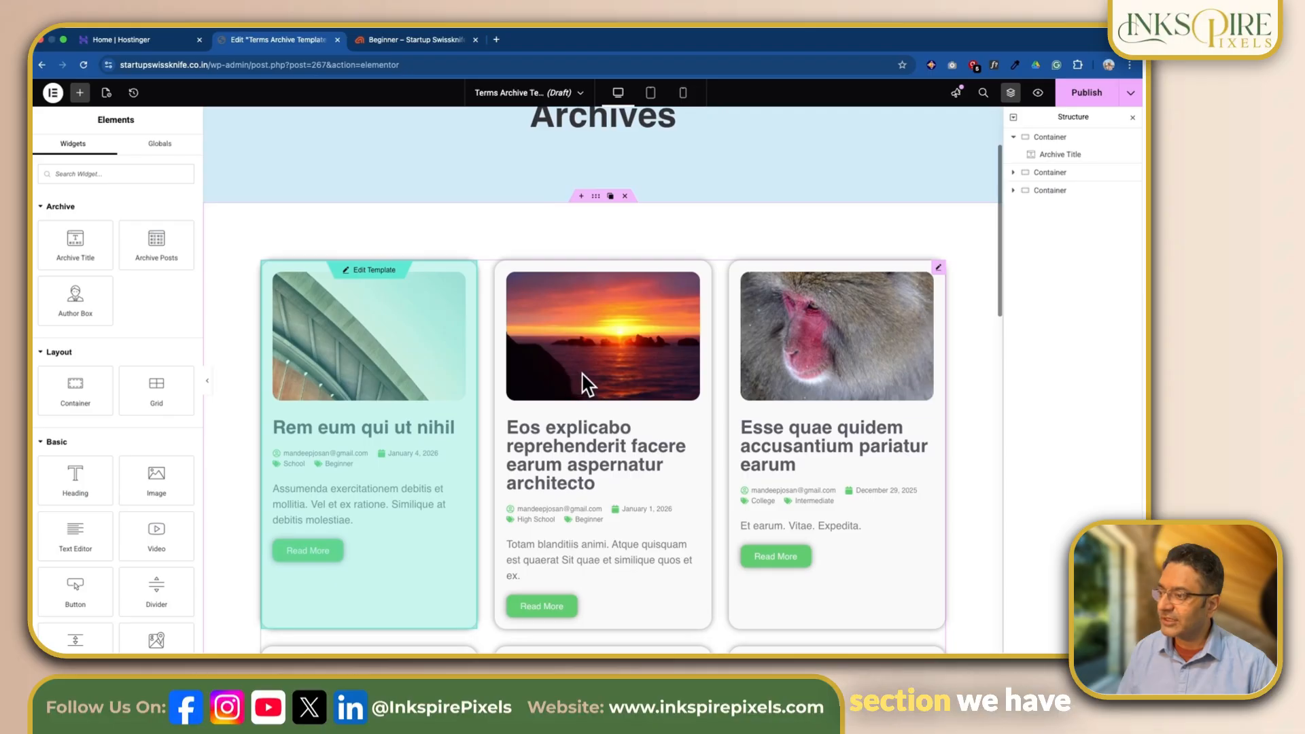
scroll(583, 376, down, 2)
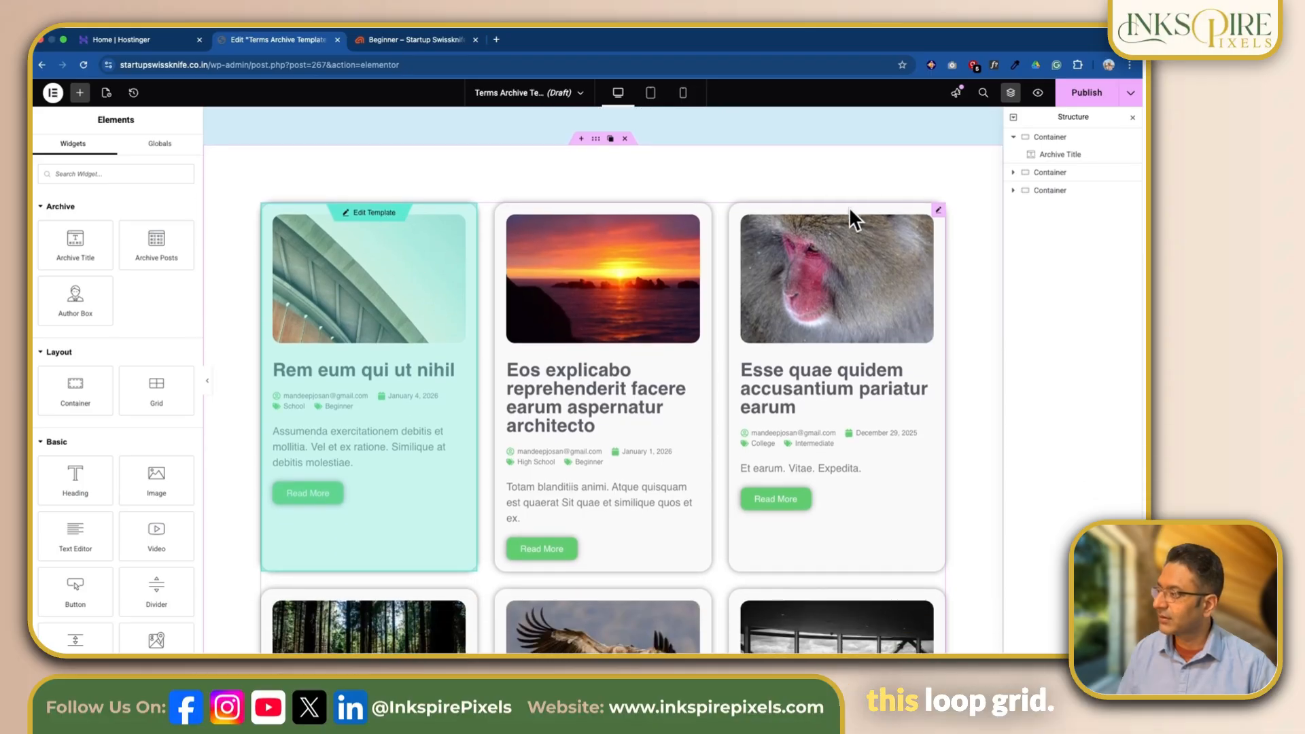
click(1014, 174)
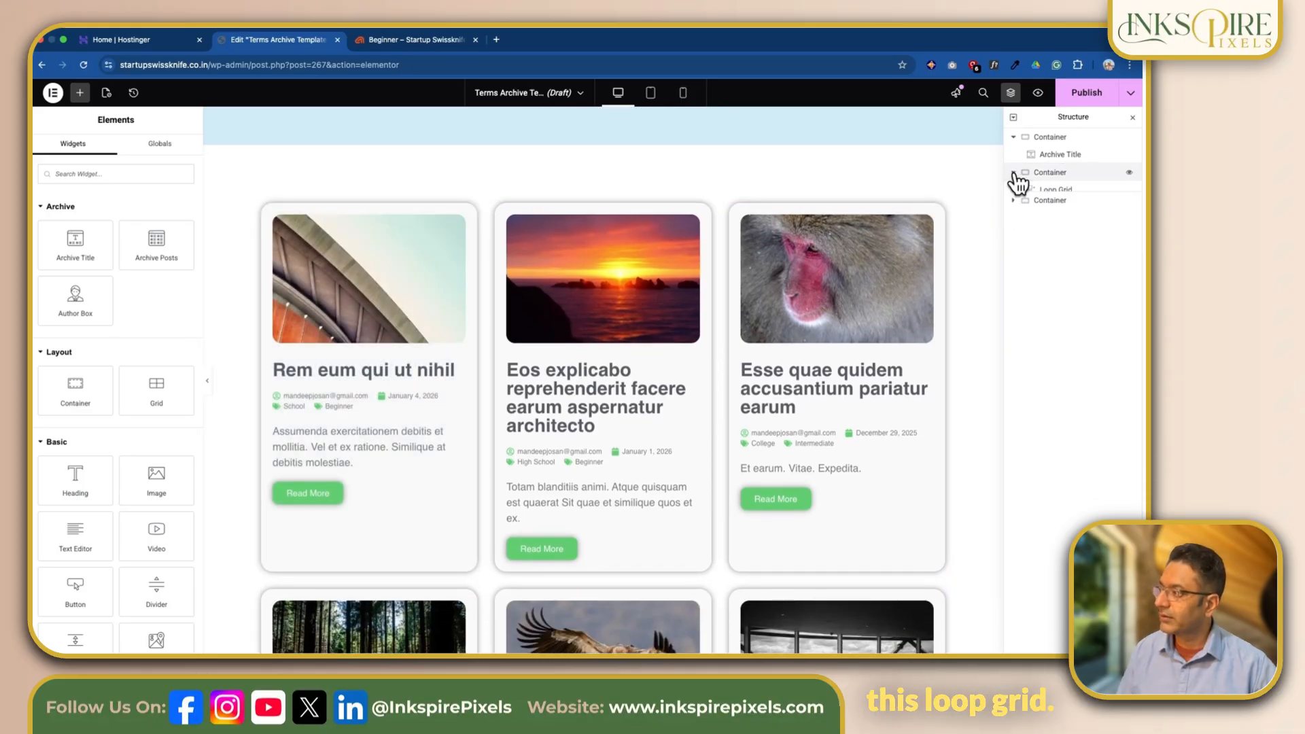
click(1056, 191)
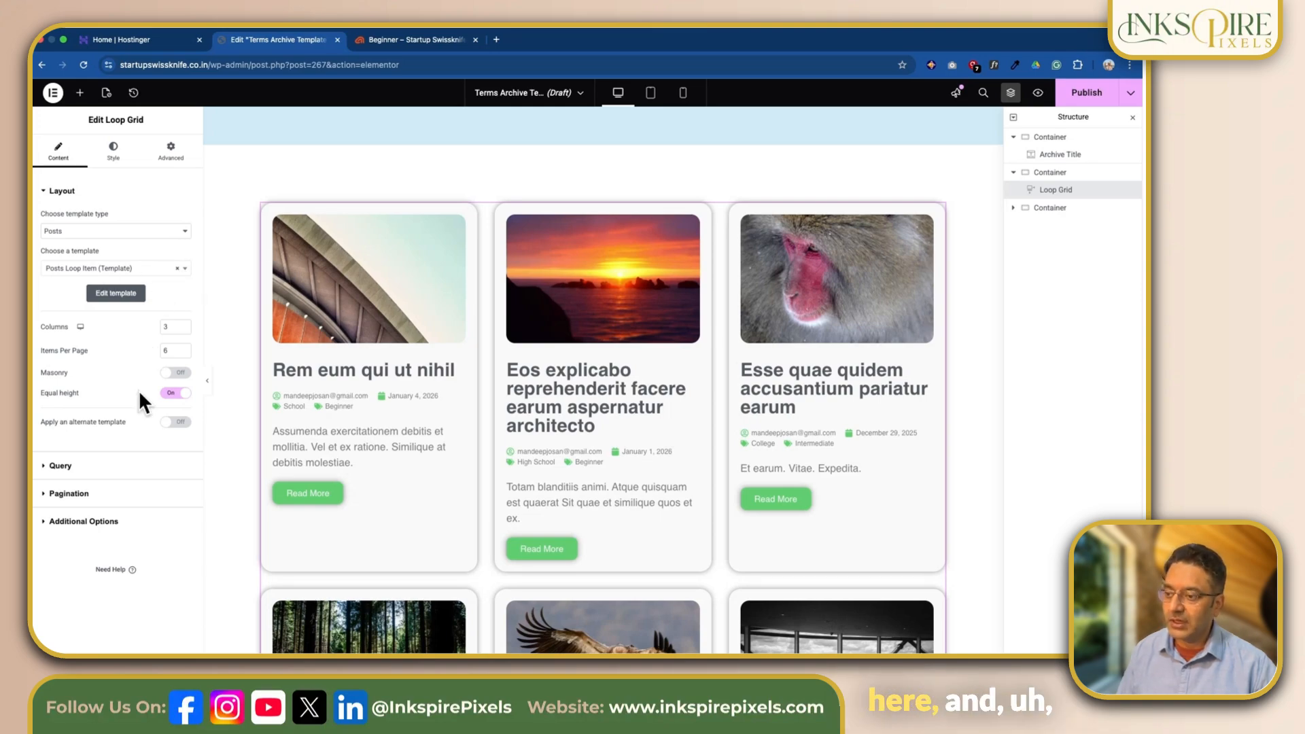
click(59, 466)
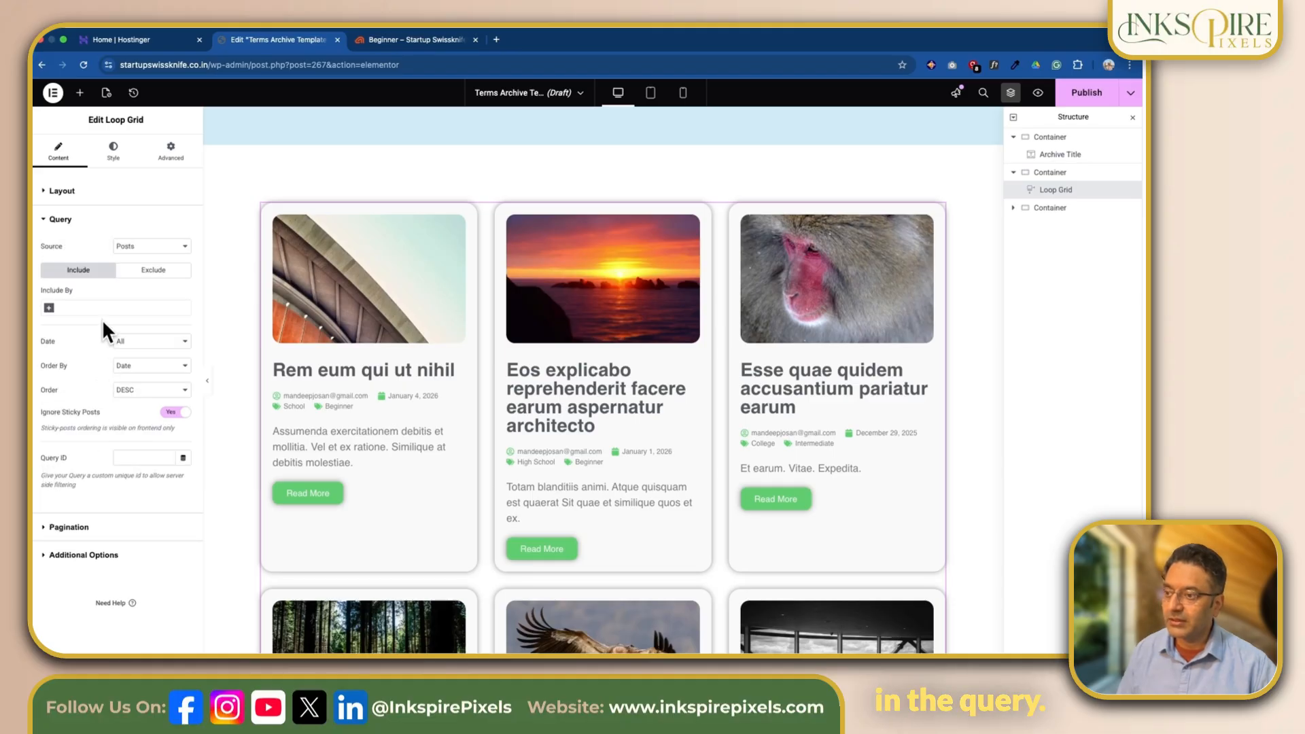
click(145, 246)
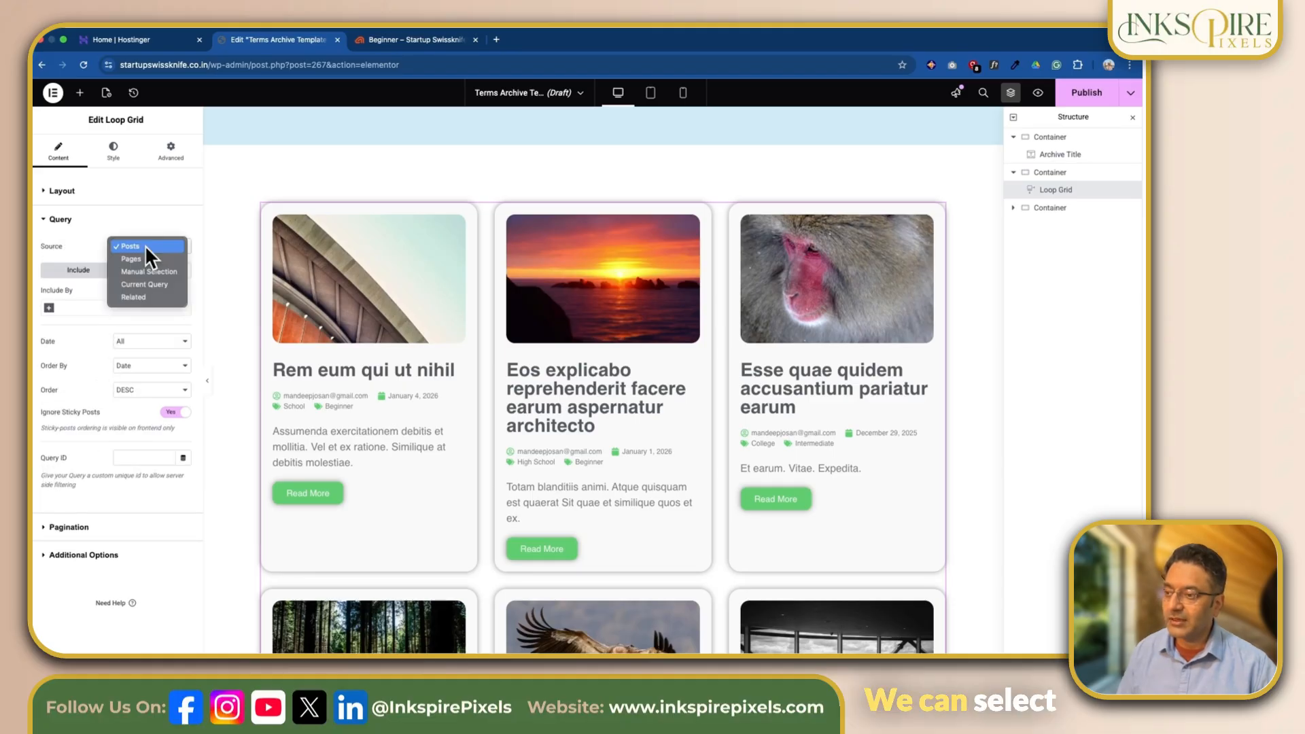
click(145, 297)
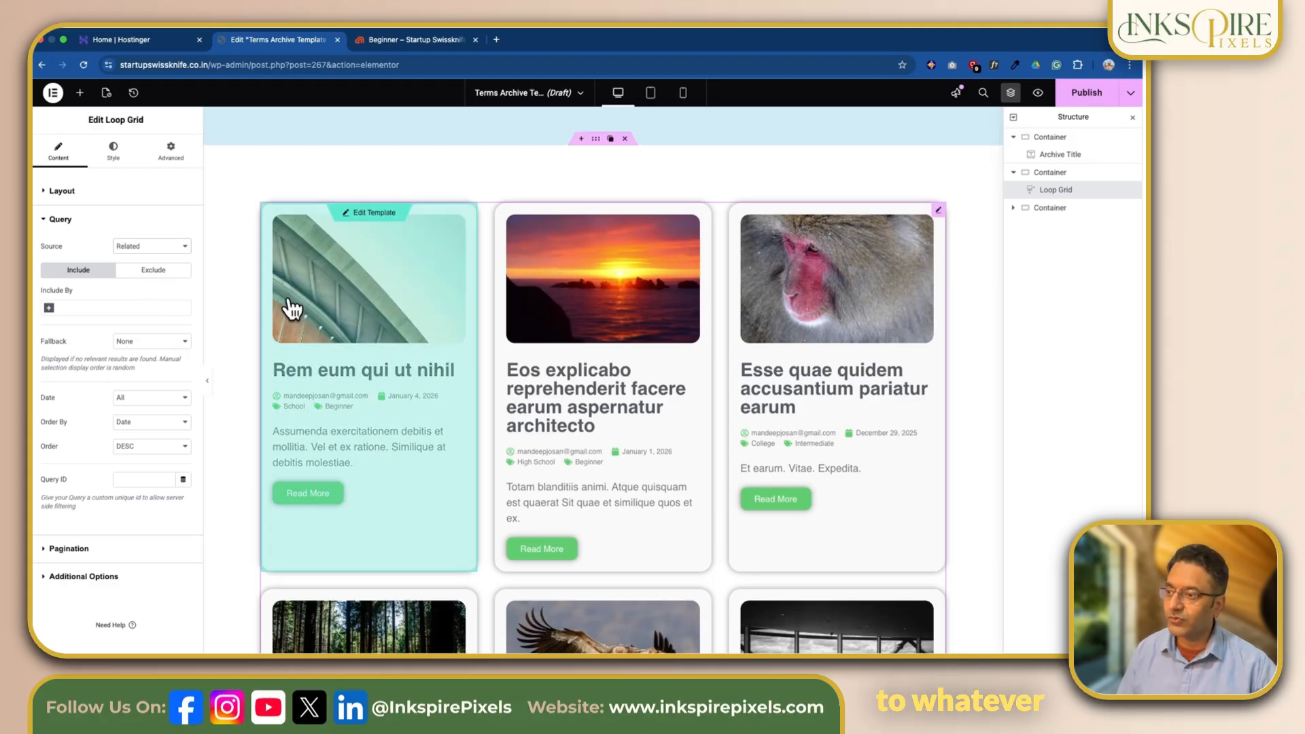
- Start publishing the Terms Archive Template and add a display condition that includes all Categories
scroll(303, 268, up, 3)
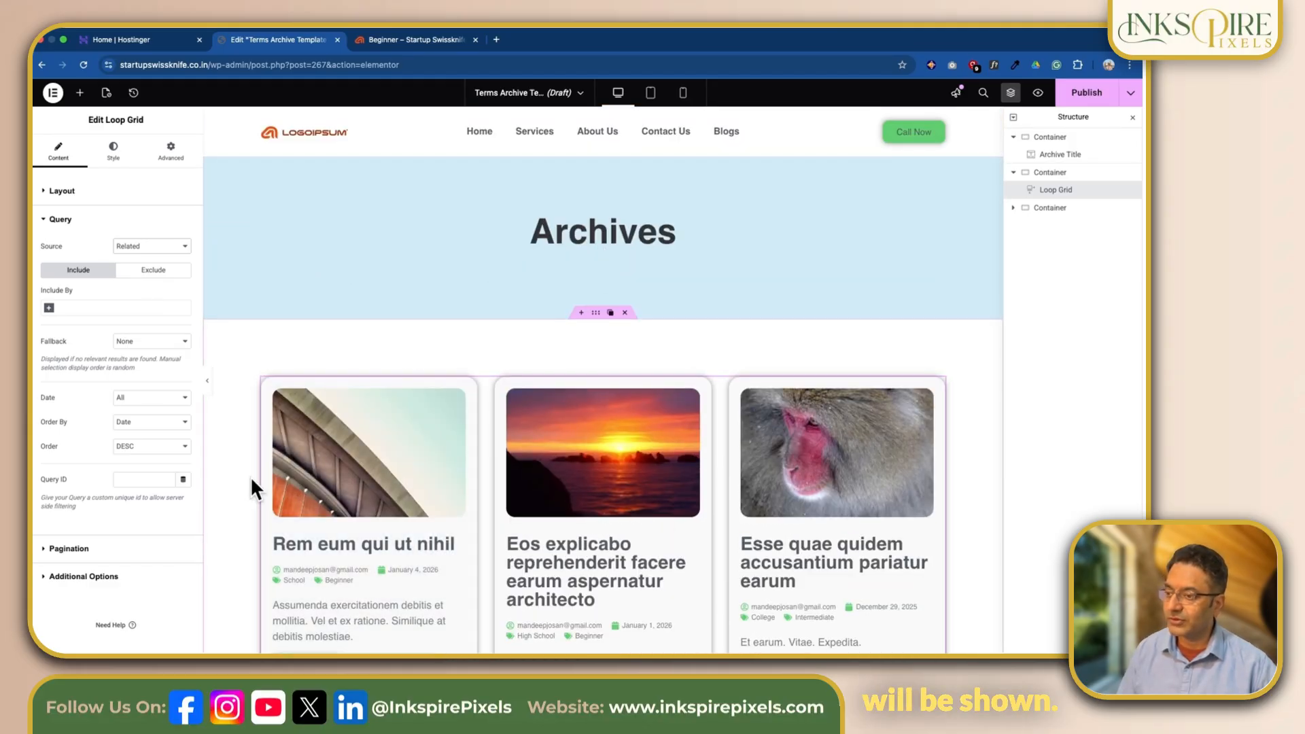
scroll(740, 384, down, 8)
scroll(740, 384, down, 5)
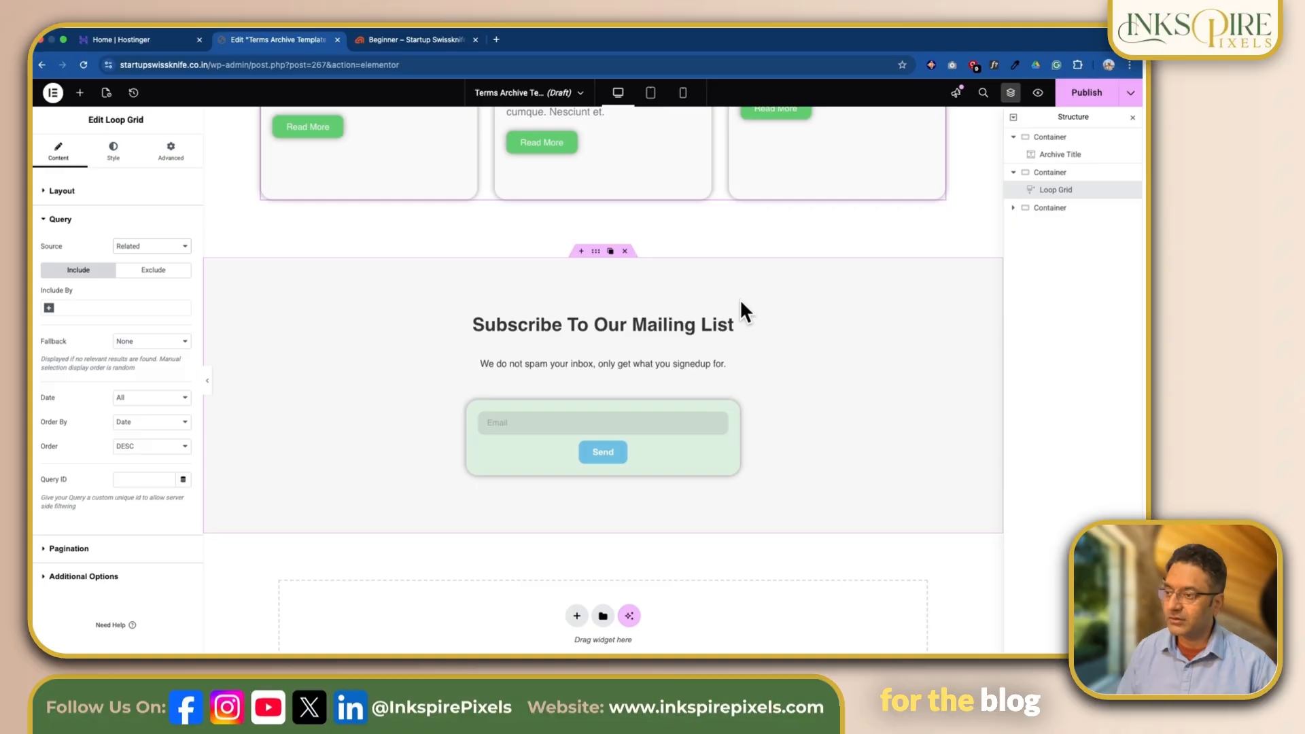
scroll(385, 292, up, 1)
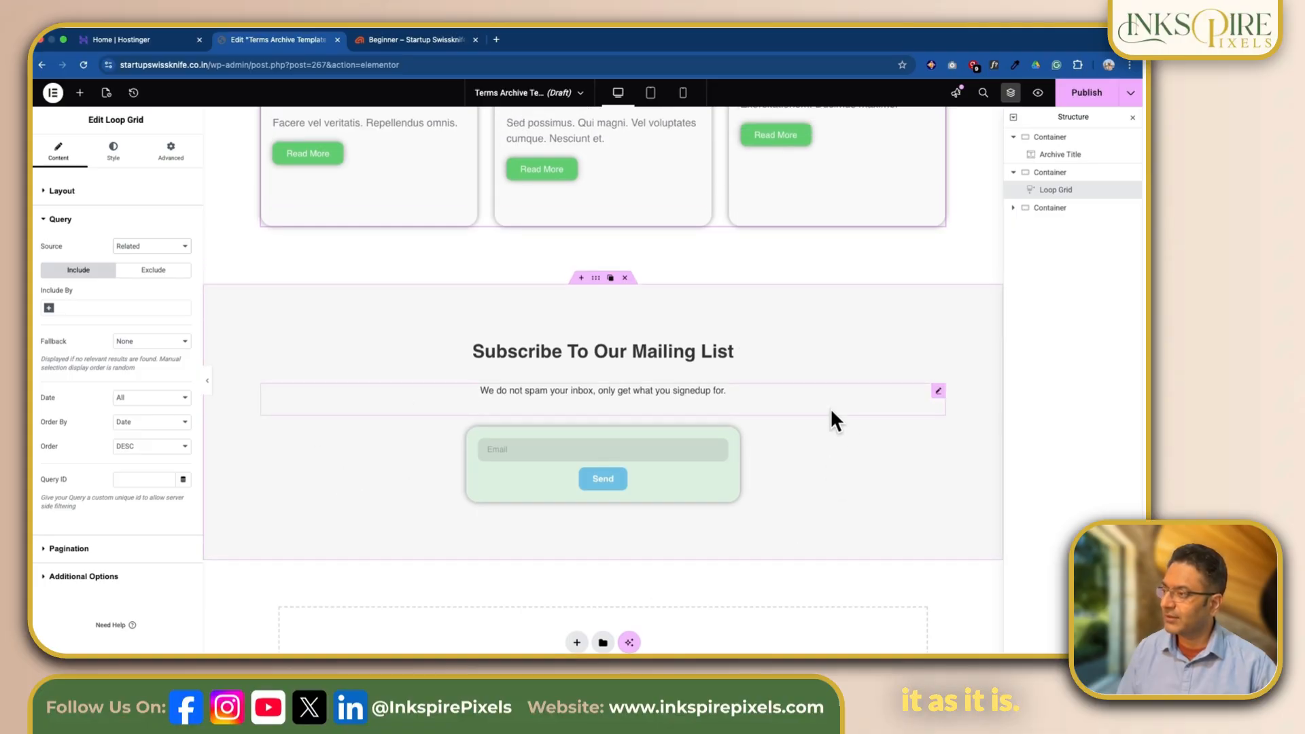
scroll(830, 408, up, 10)
click(1086, 95)
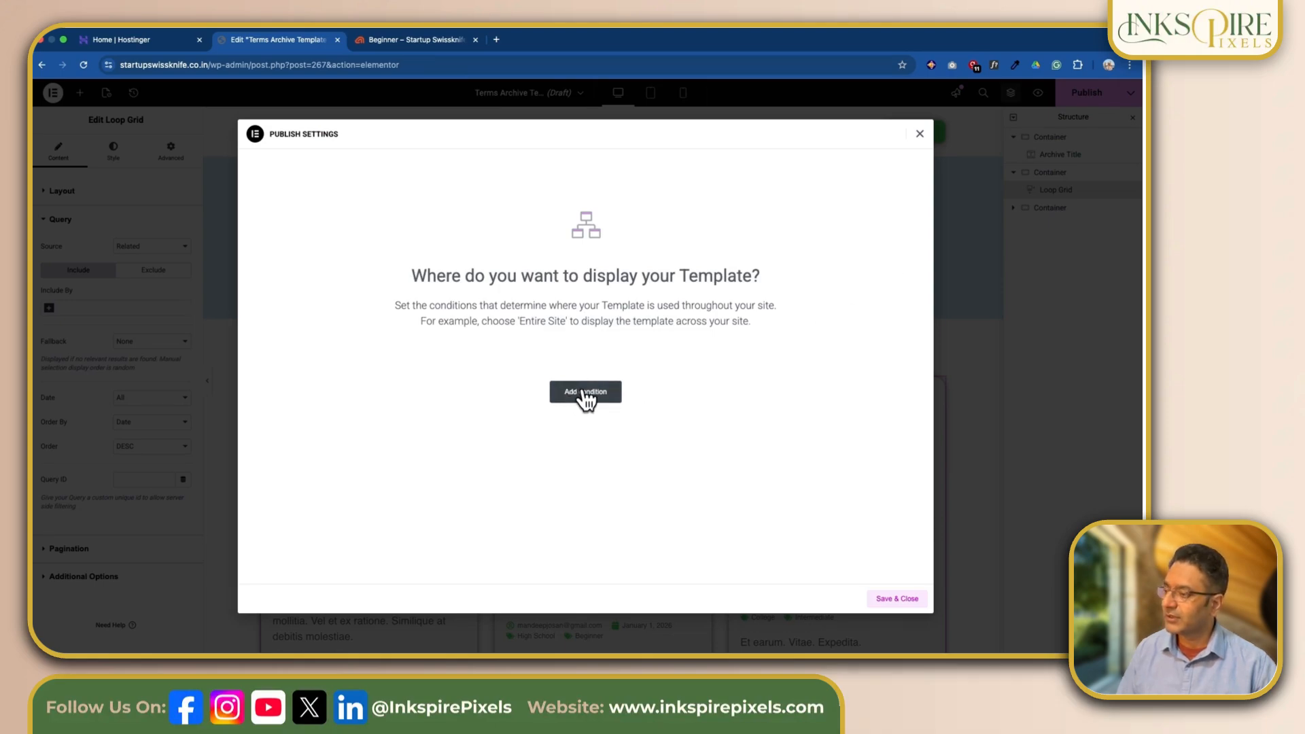
click(585, 394)
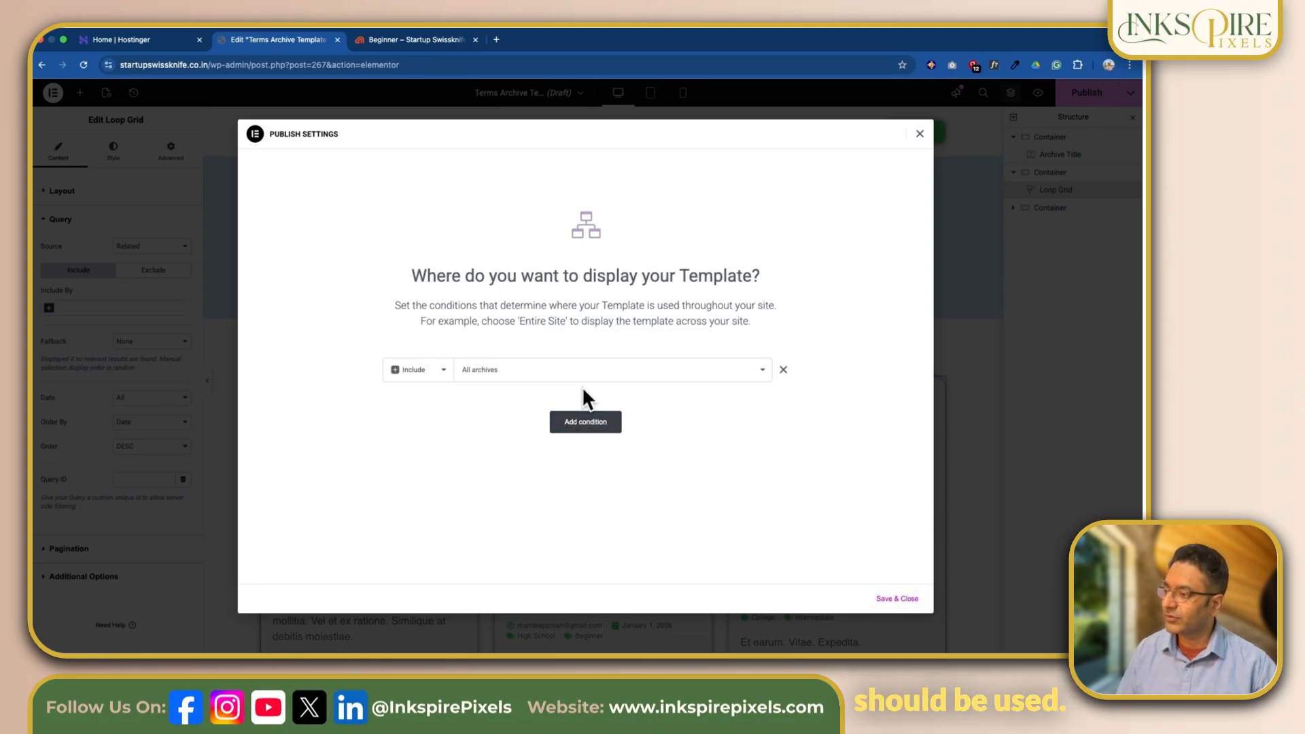
click(508, 382)
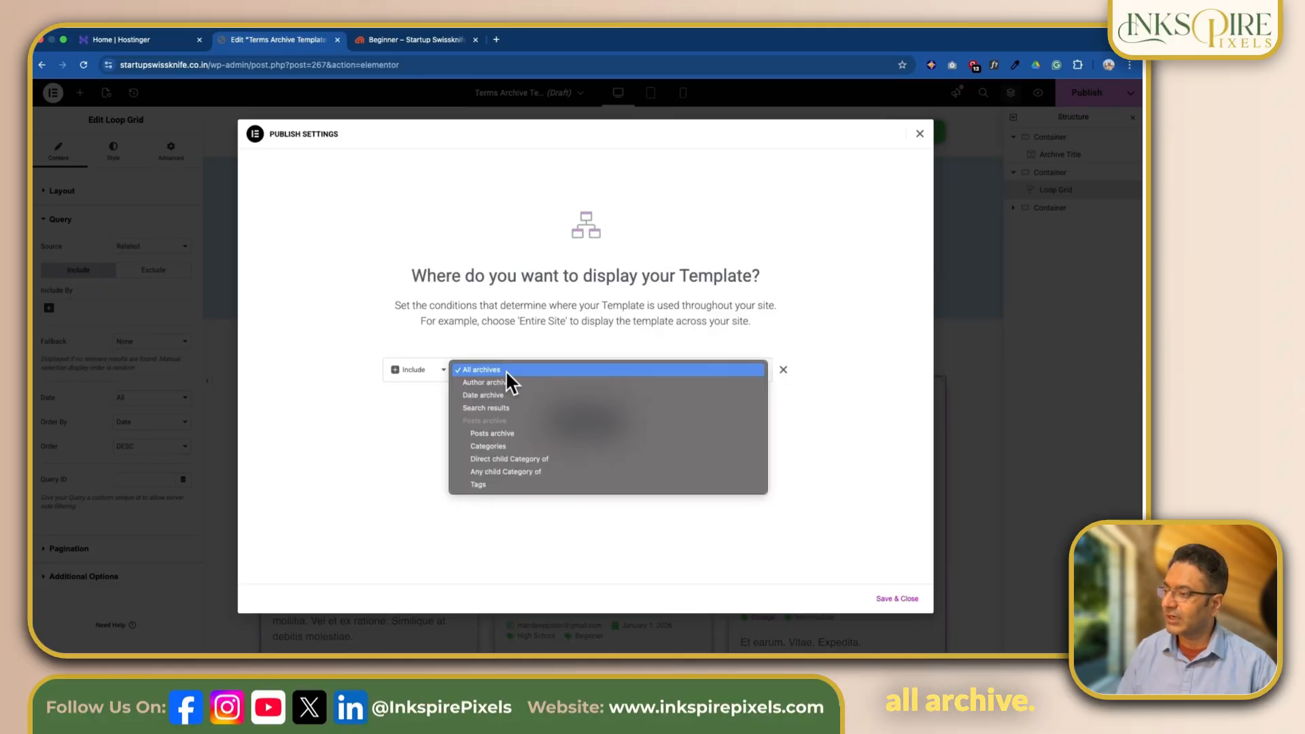
click(513, 446)
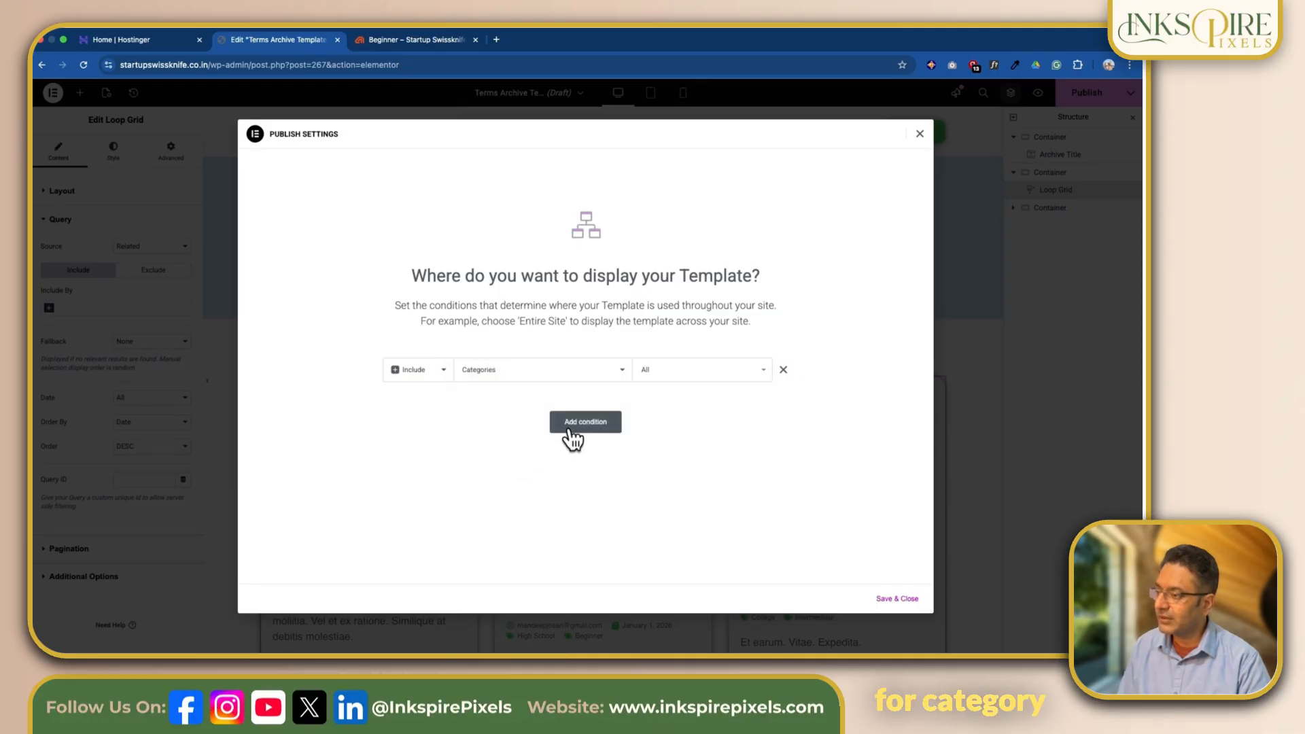
- Add a second display condition that includes all Tags, and save the publish settings
click(585, 423)
click(581, 405)
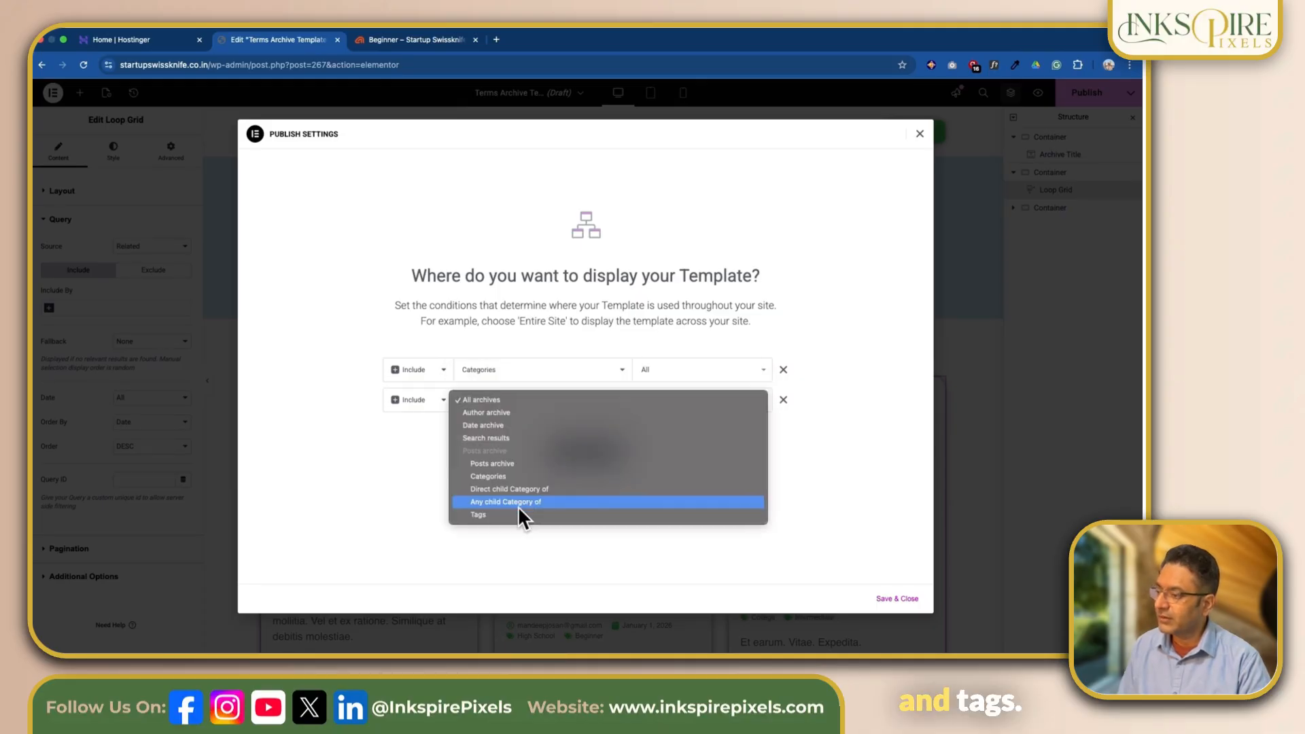
click(516, 512)
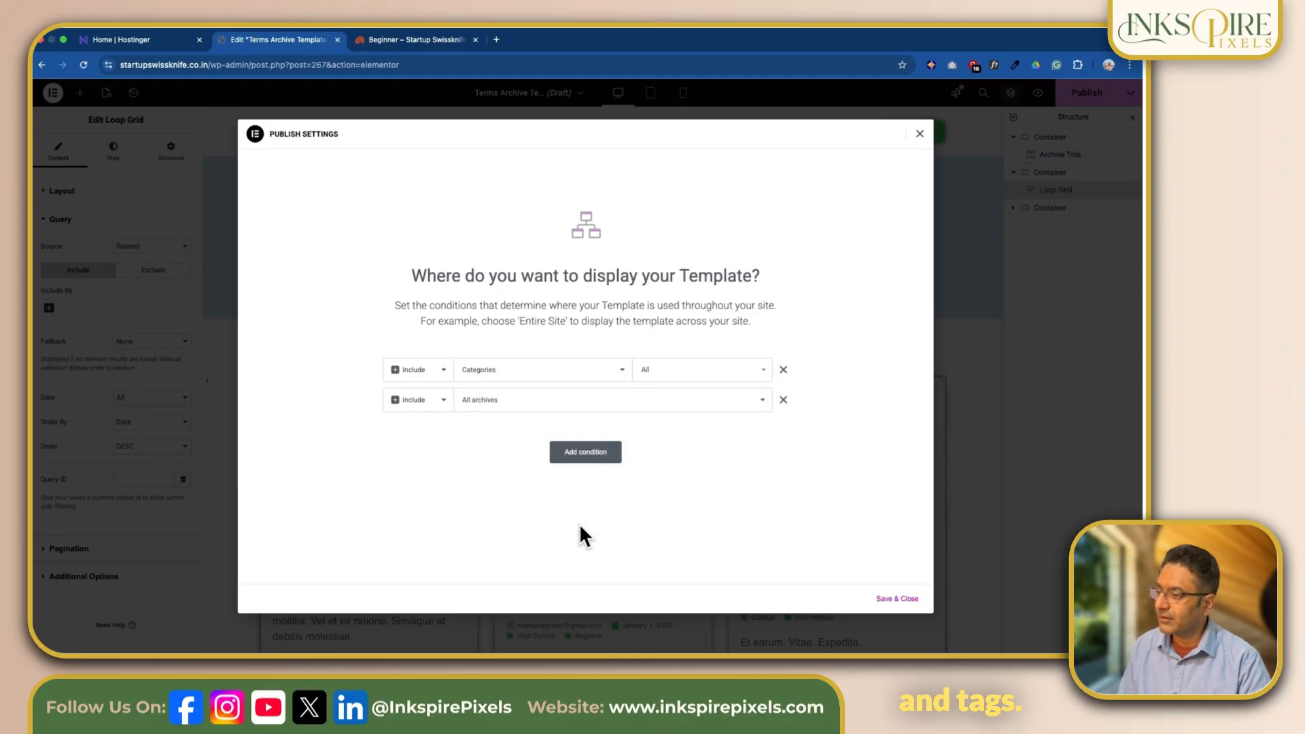
click(888, 600)
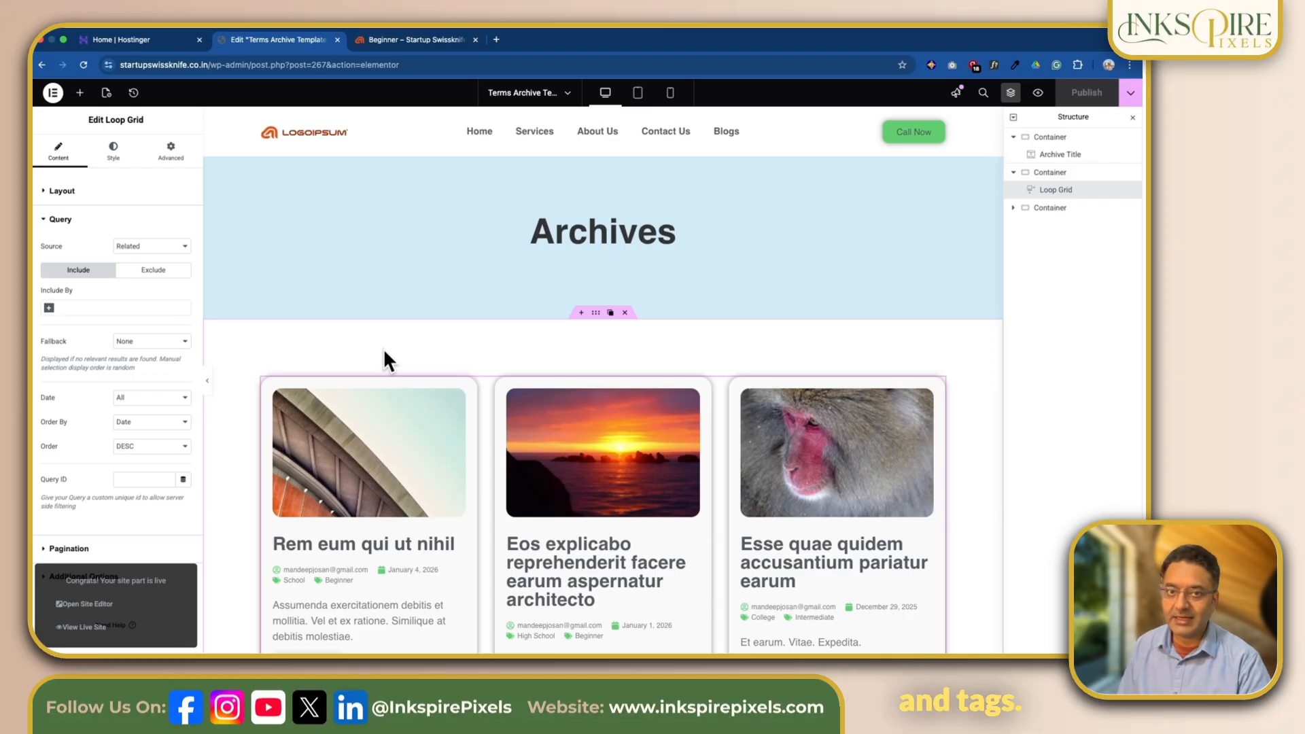
- Go to the live Beginner tag archive page and reload it to load the published template
scroll(440, 334, down, 2)
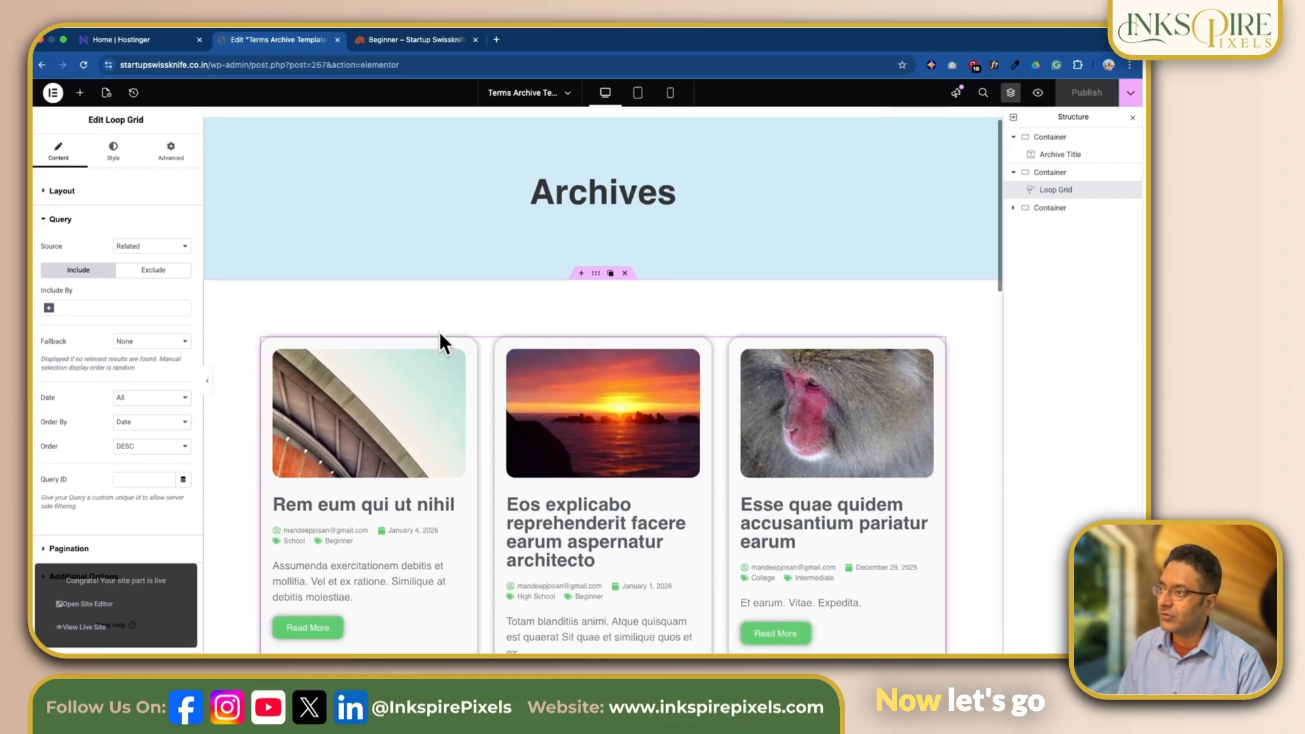
scroll(450, 337, up, 2)
click(411, 39)
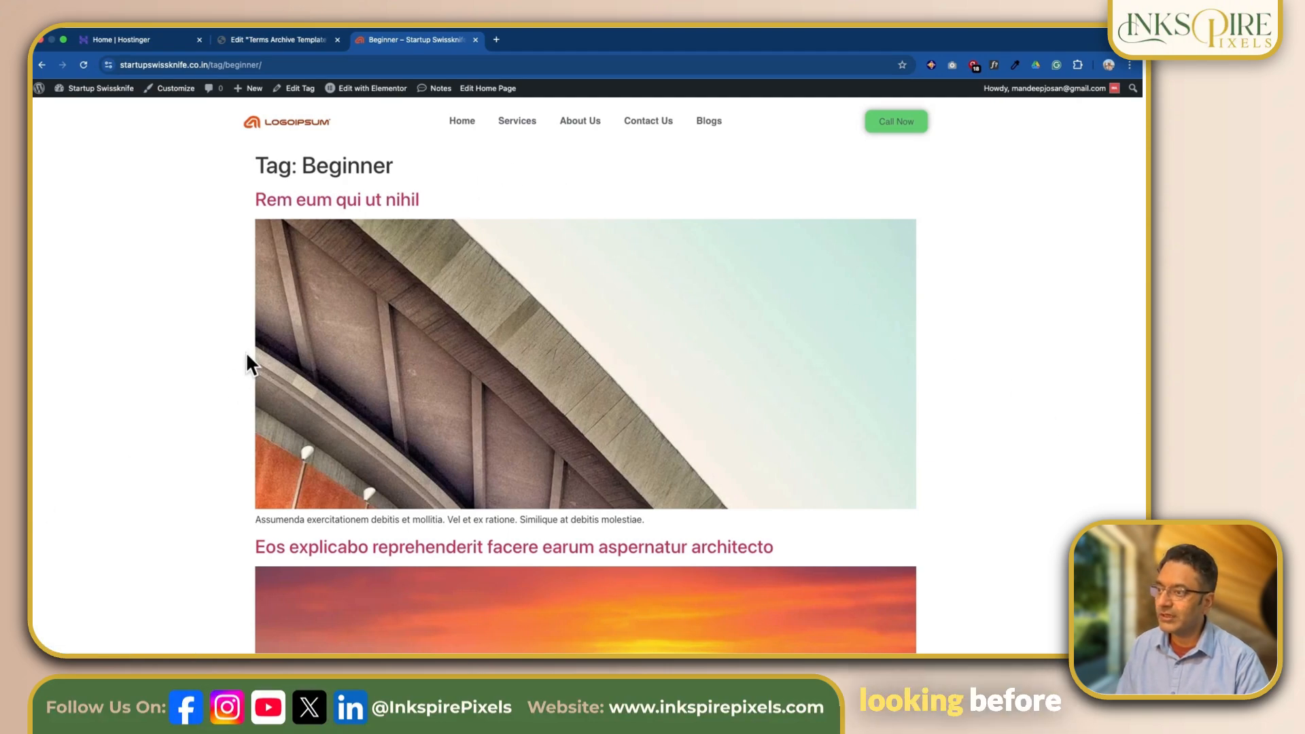
click(83, 65)
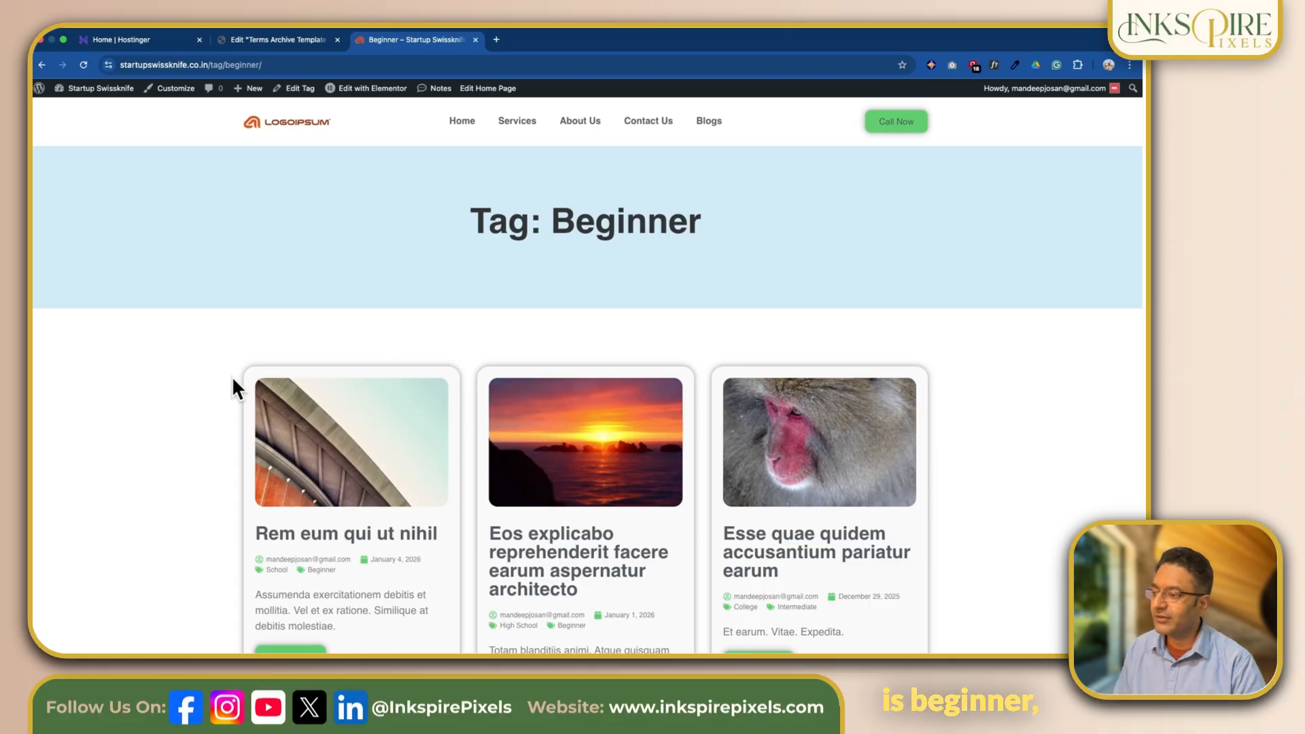
- Examine the post cards on the Beginner tag page, checking whether their tags match the archive's tag
scroll(212, 391, down, 1)
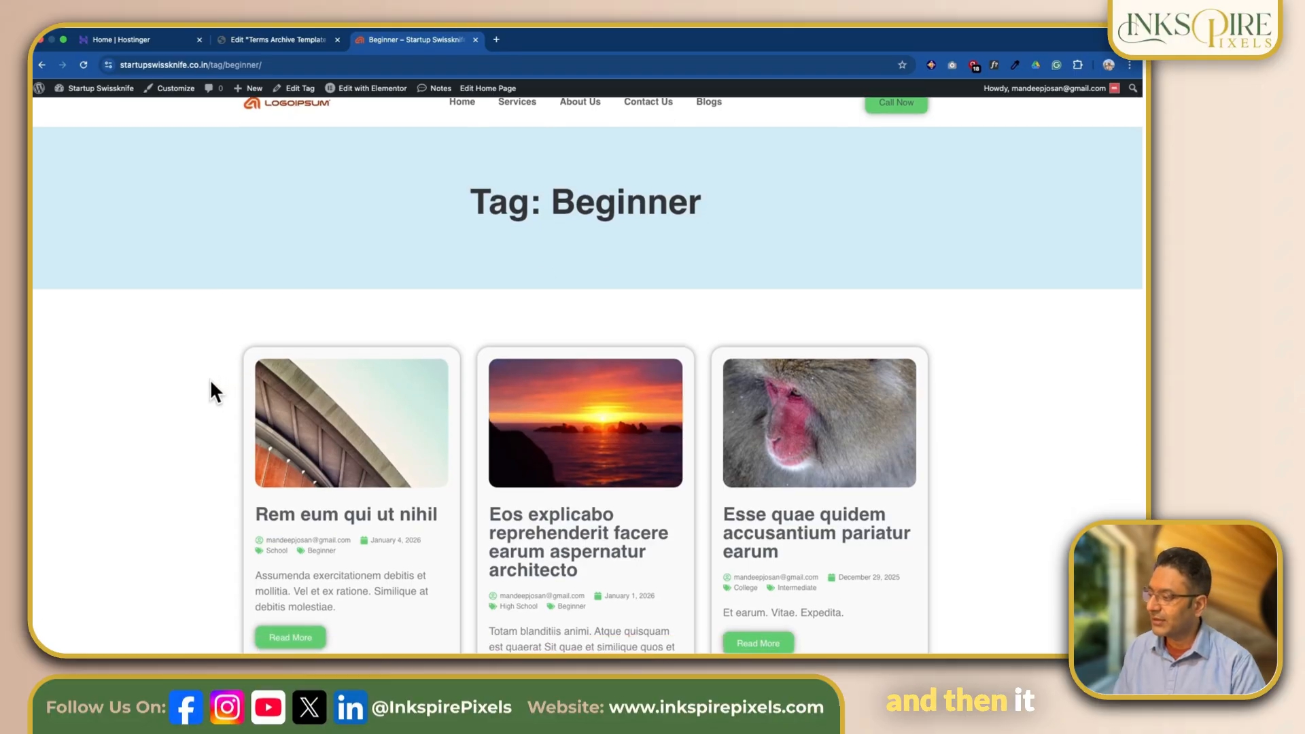
scroll(211, 383, down, 5)
scroll(210, 381, down, 1)
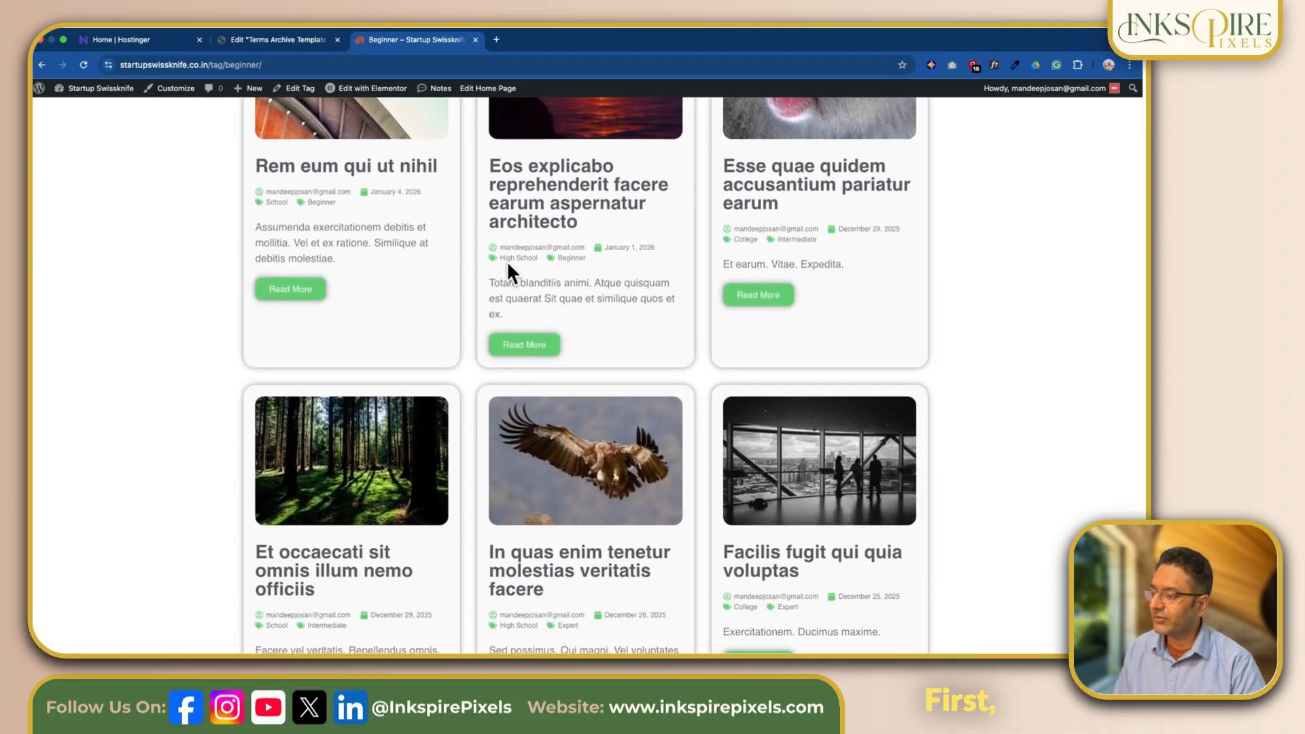
scroll(507, 259, down, 2)
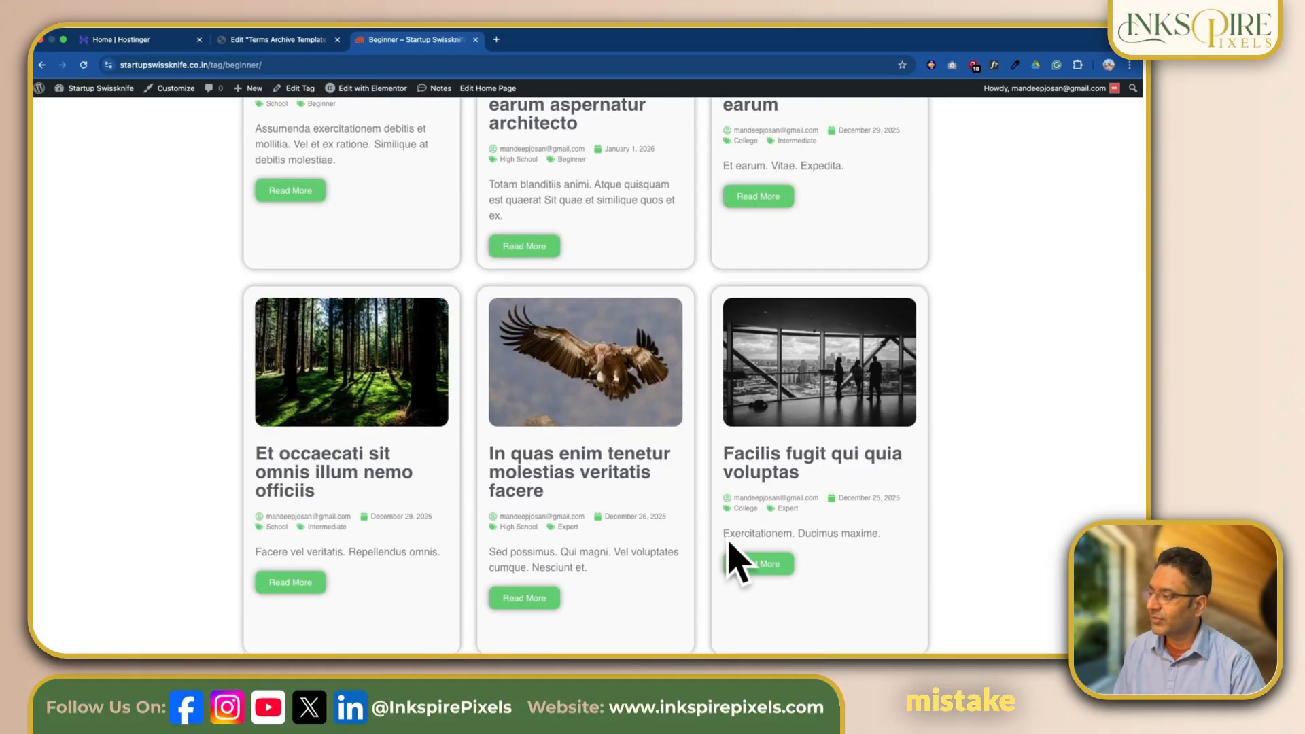
scroll(589, 437, up, 9)
scroll(594, 437, down, 5)
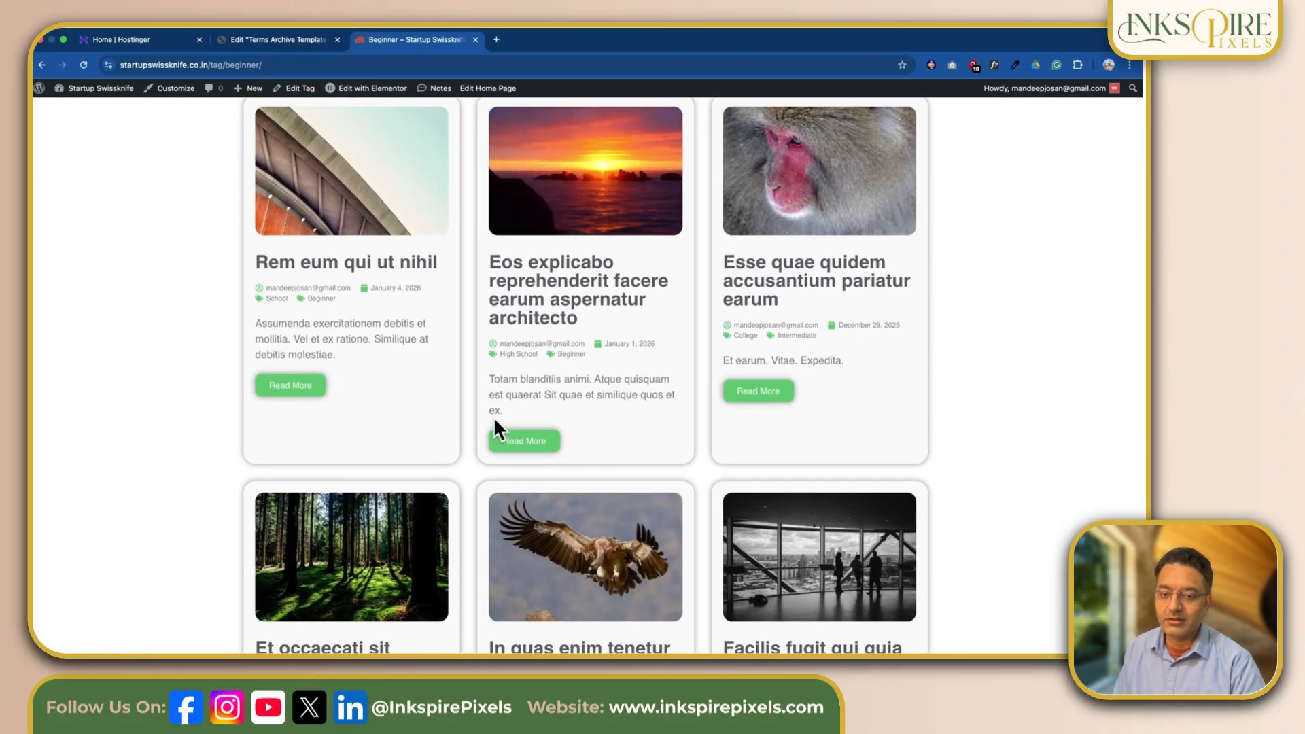
scroll(584, 308, up, 5)
scroll(585, 309, down, 3)
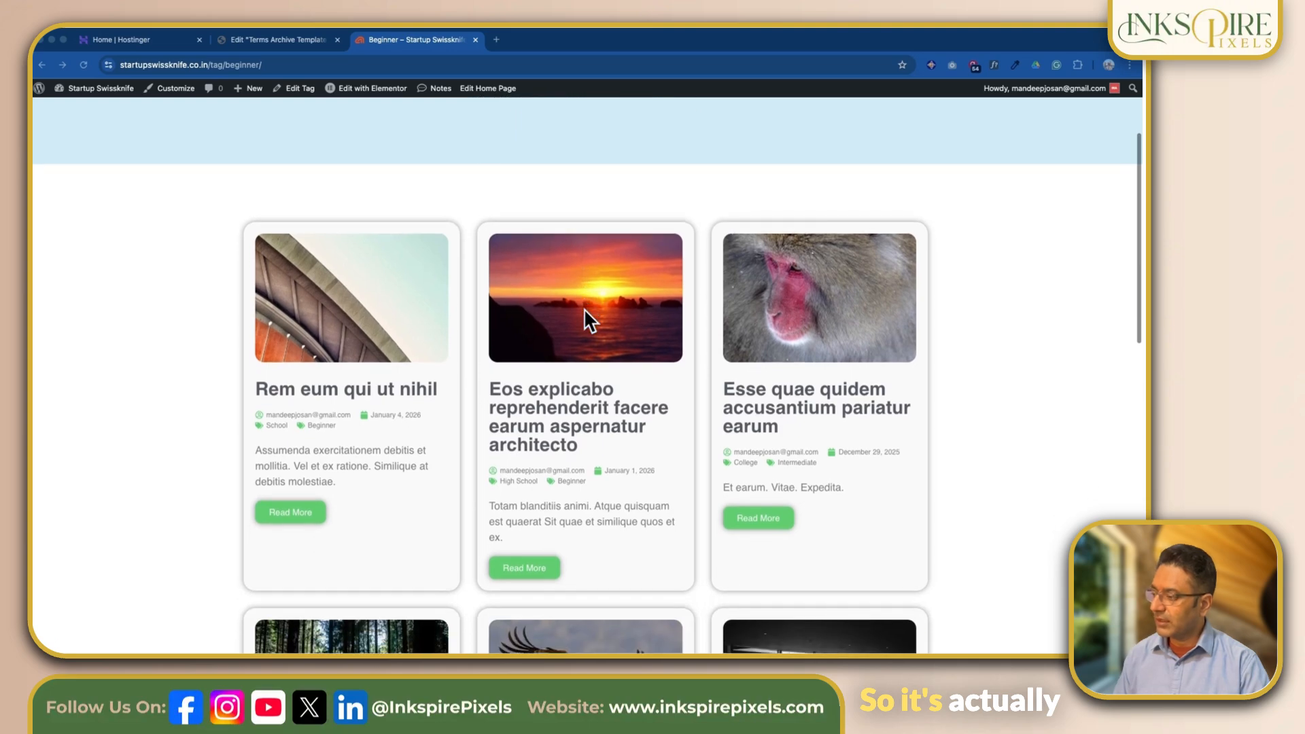
scroll(585, 311, up, 3)
scroll(585, 310, down, 2)
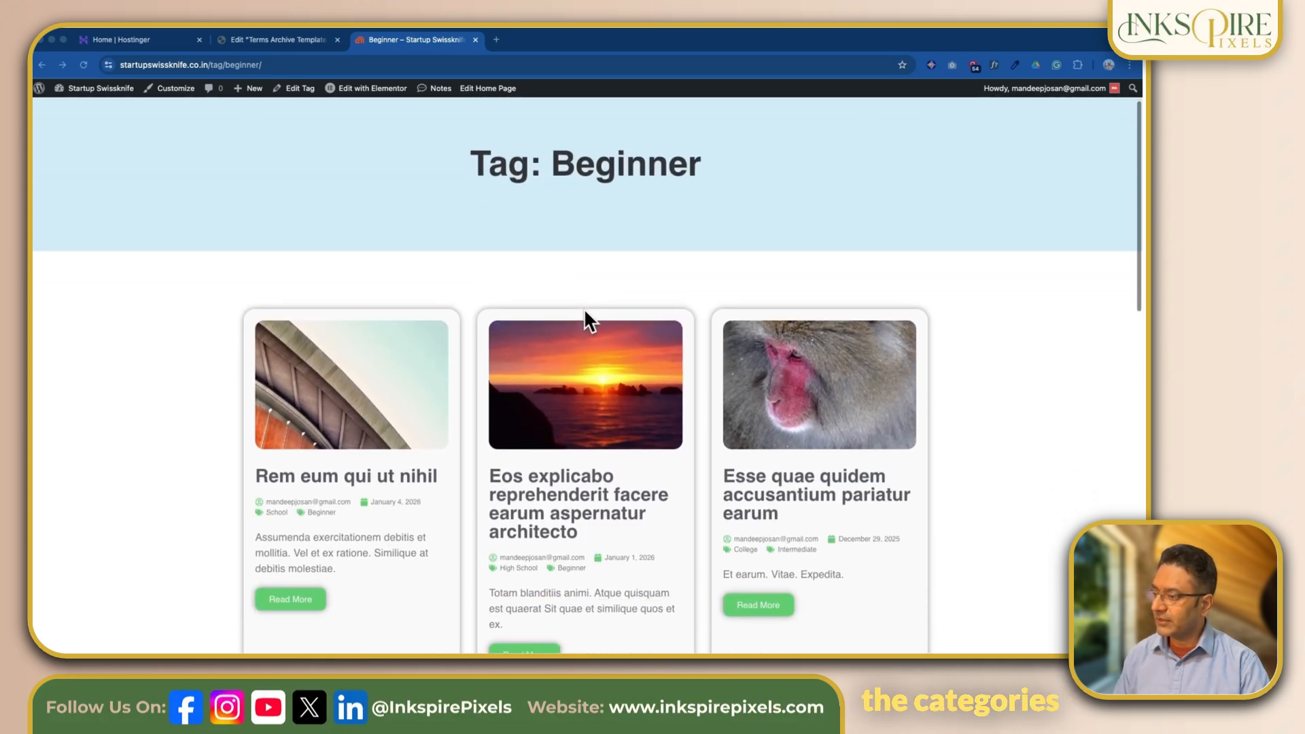
scroll(584, 308, down, 3)
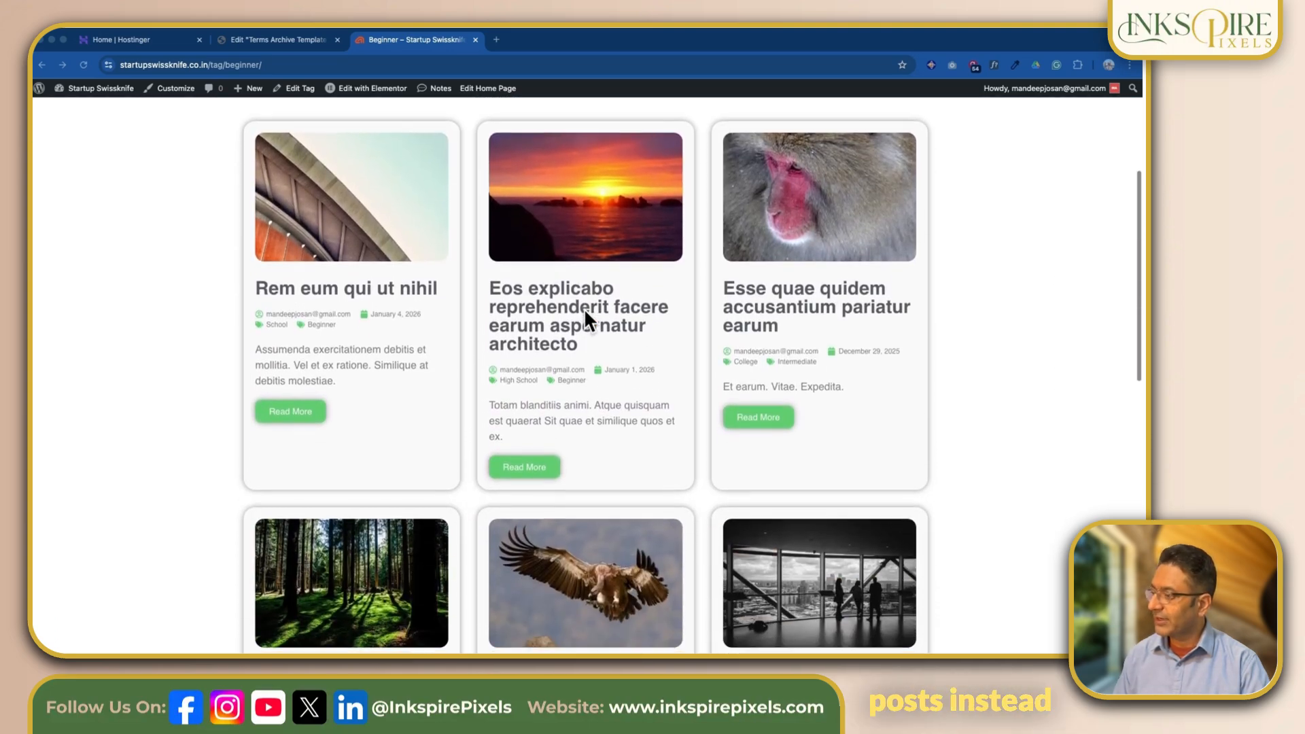
scroll(584, 308, up, 2)
scroll(584, 308, up, 3)
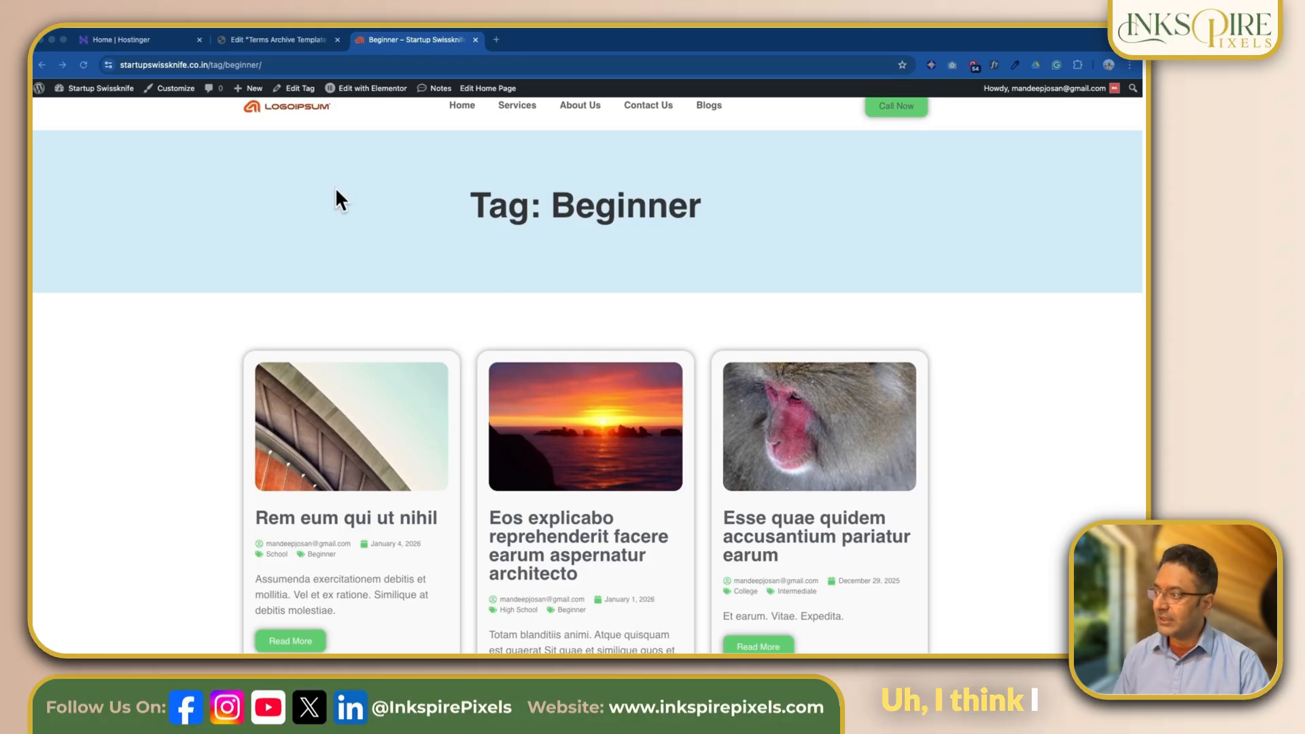
- In the Terms Archive Template editor, set the Loop Grid's query source to Current Query and publish the change
click(270, 39)
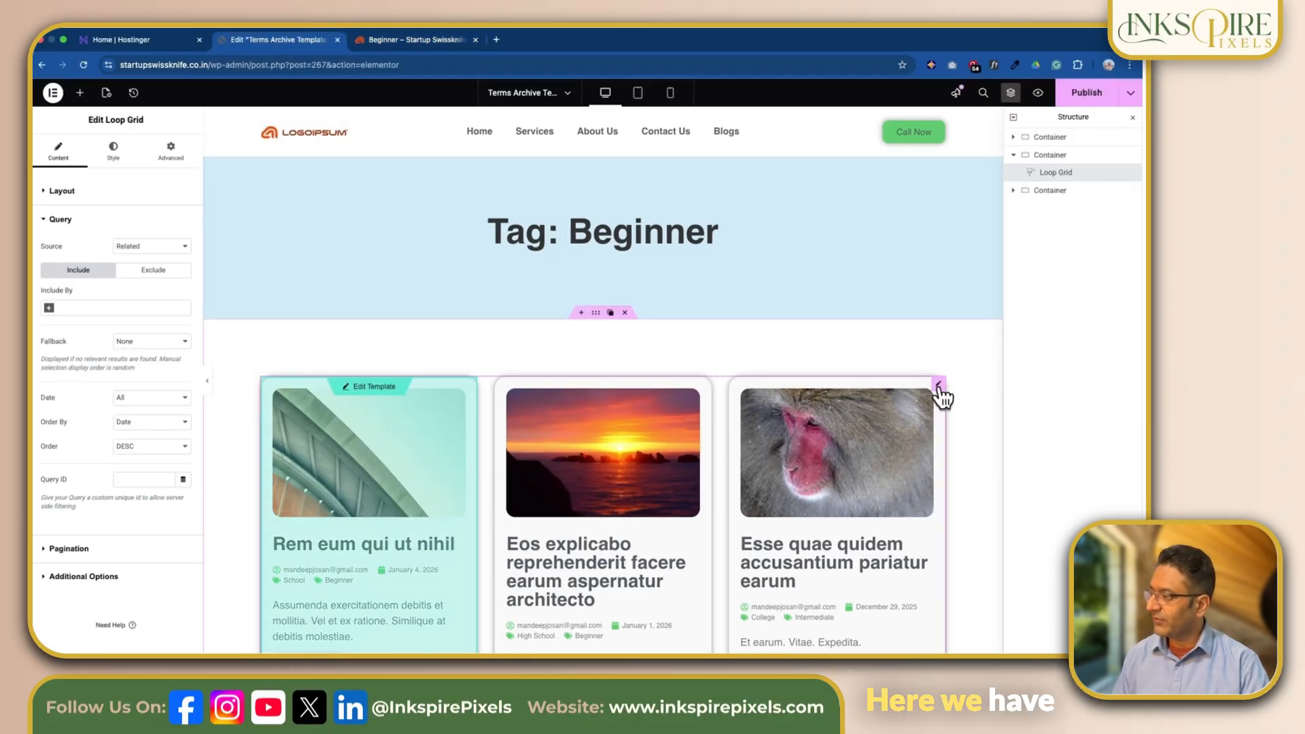
mouse_move(939, 386)
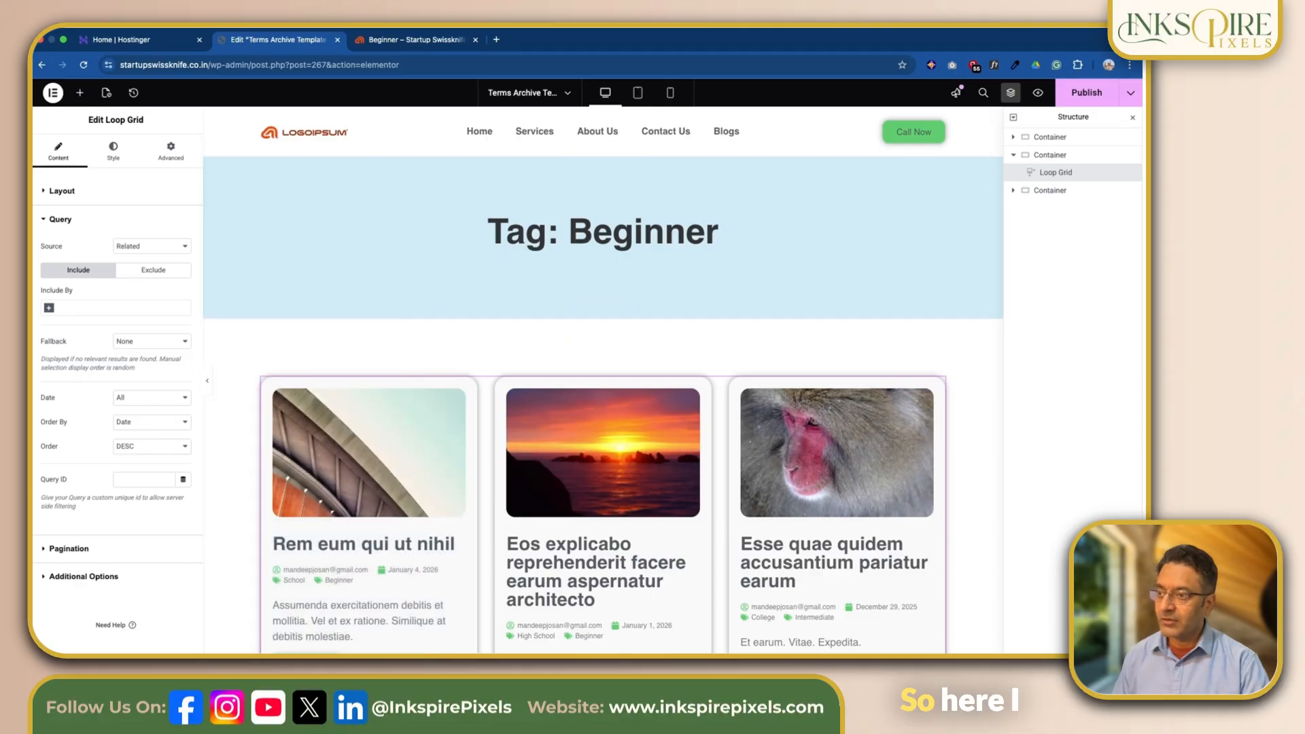
click(184, 249)
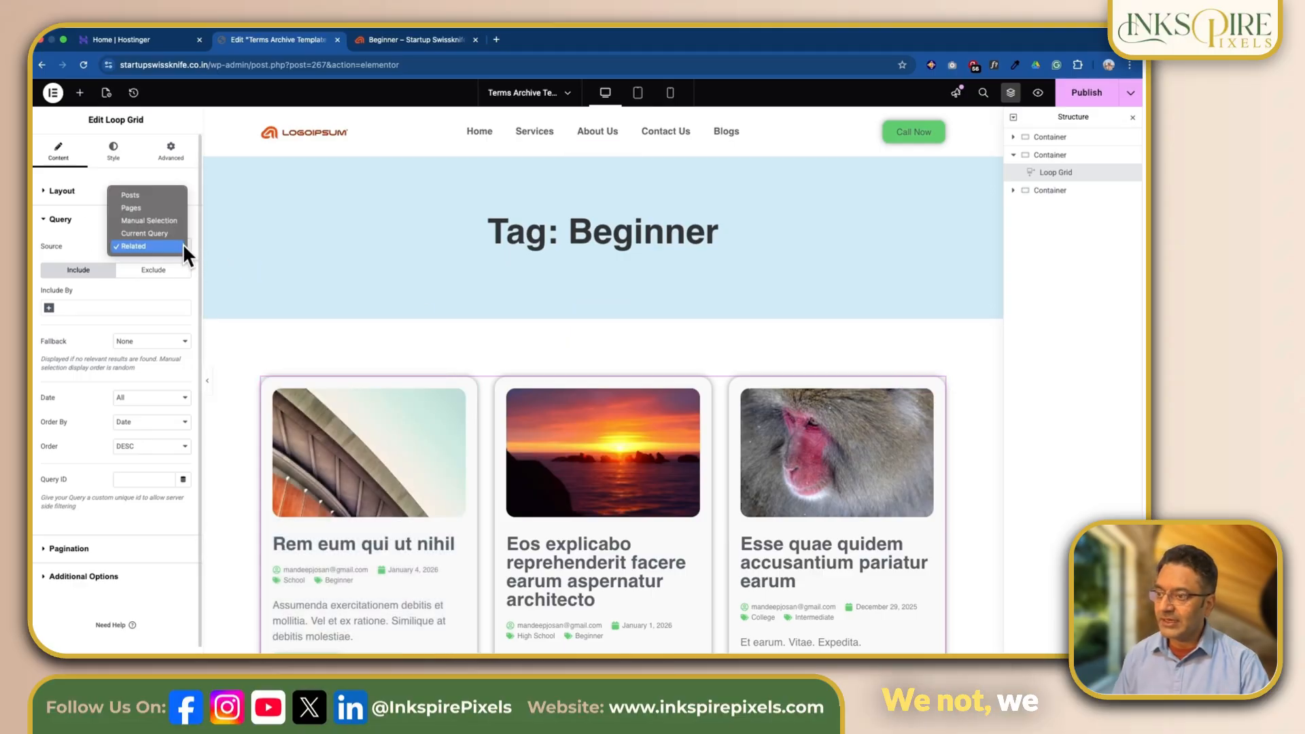
click(151, 233)
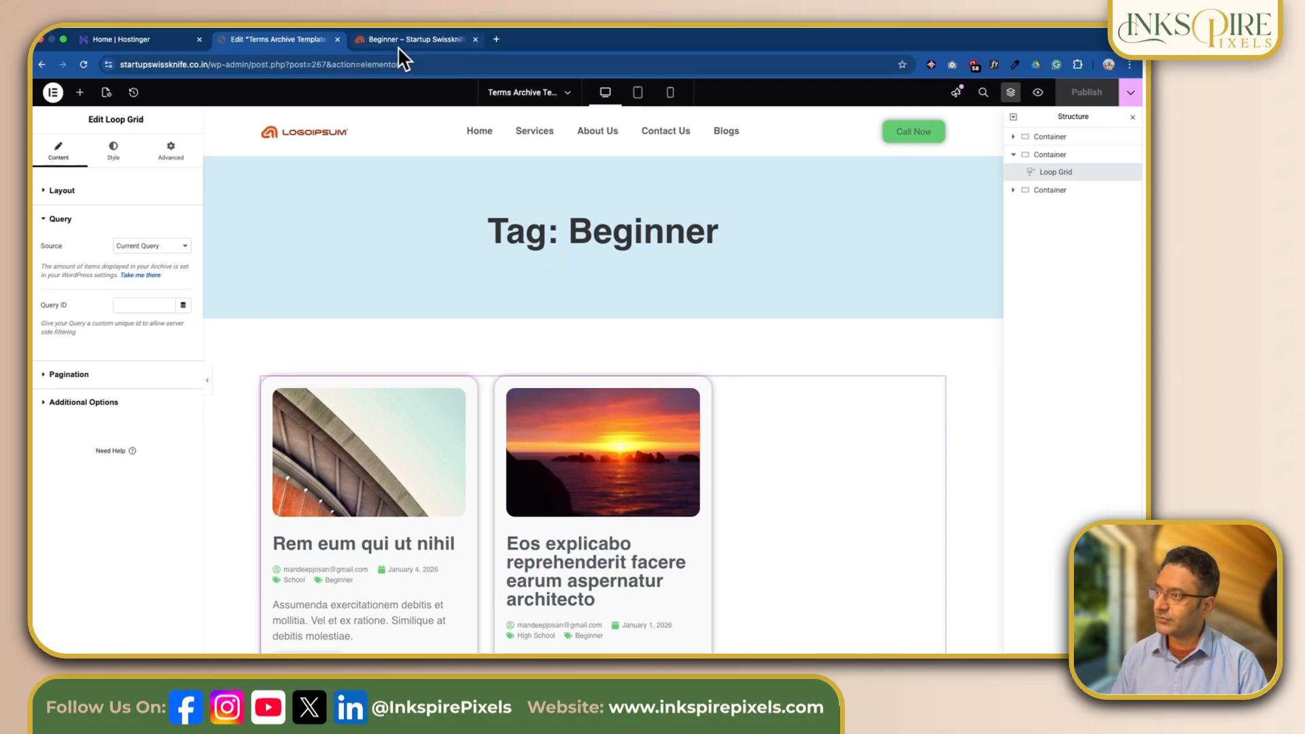
- Reload the live Beginner tag archive and check that its post cards all carry the Beginner tag
click(413, 39)
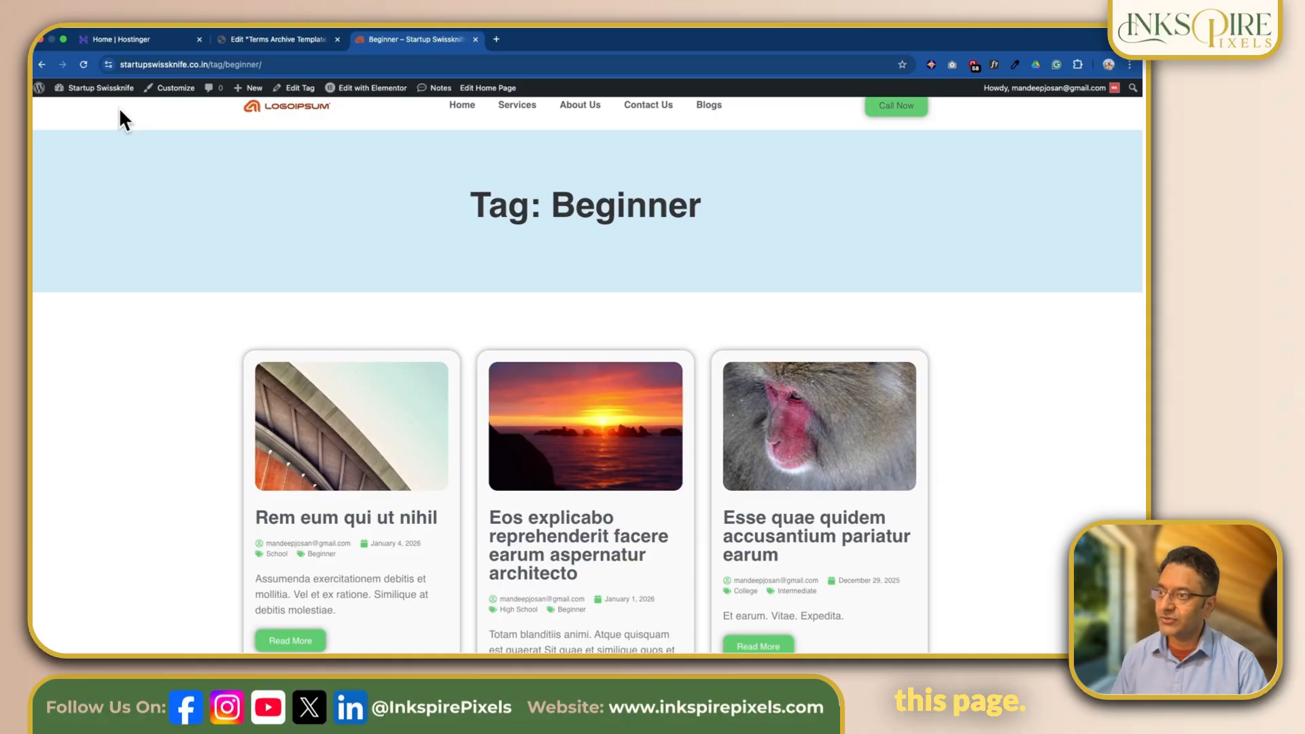
click(83, 64)
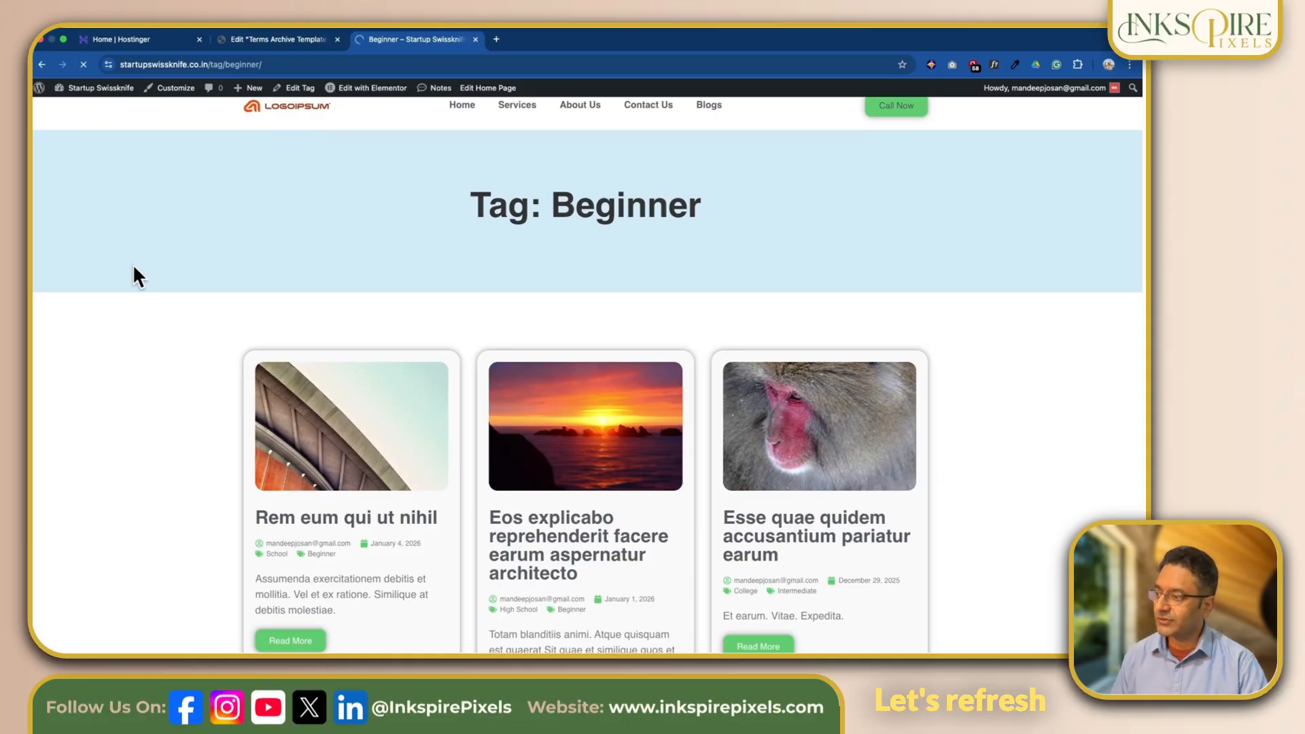
scroll(786, 339, down, 2)
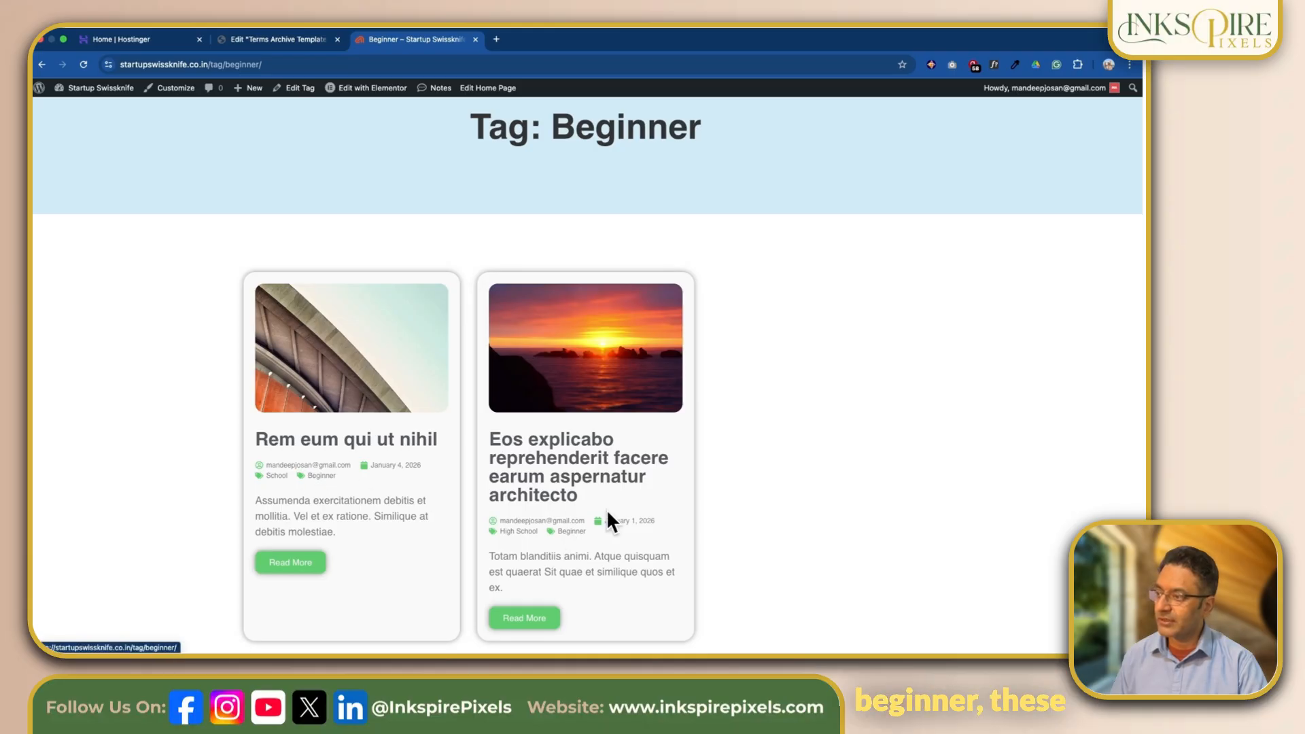
scroll(577, 524, up, 3)
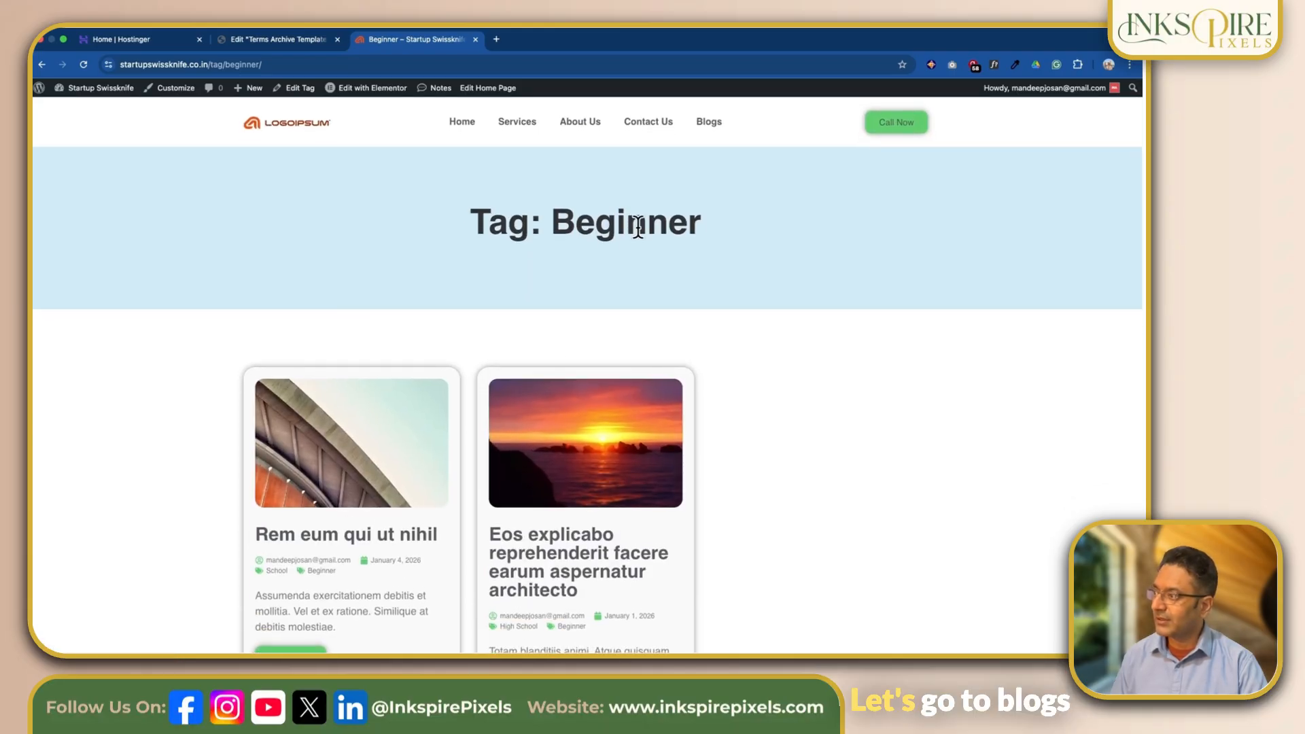
- From the Blogs page, open the High School category archive and check which posts it lists
click(711, 121)
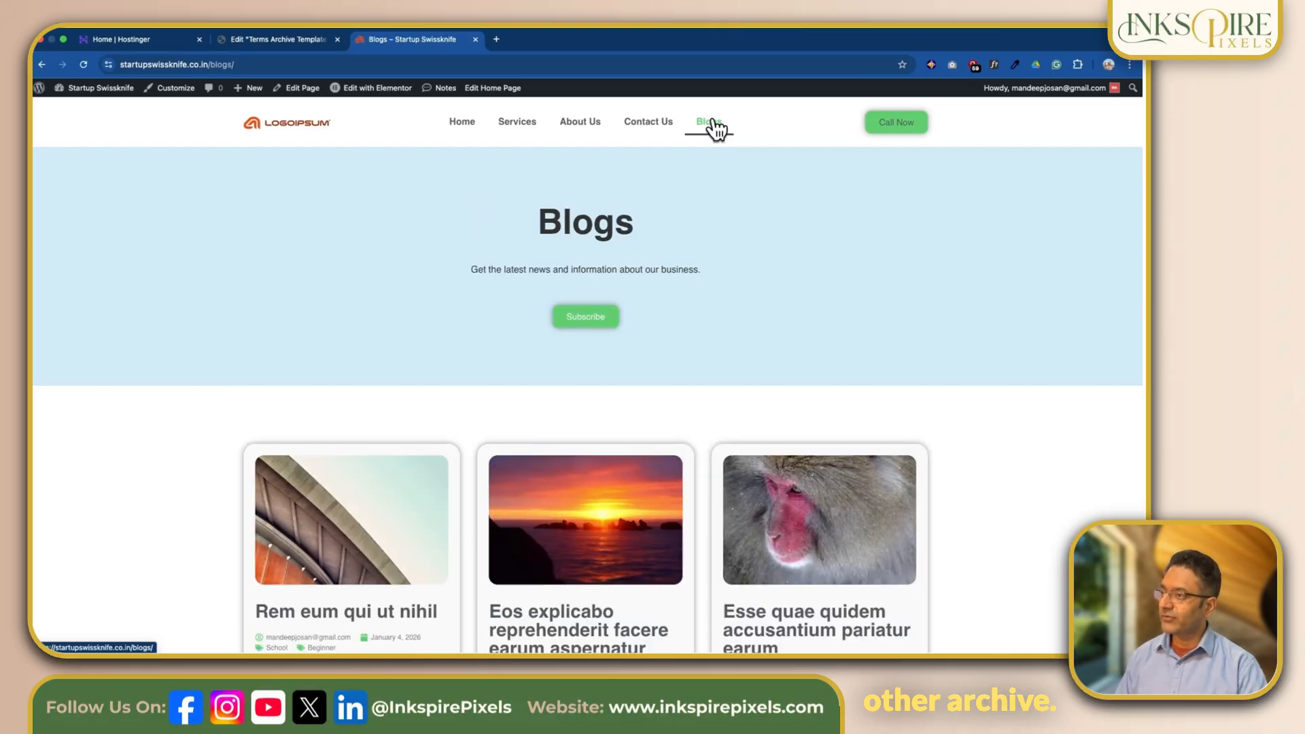
scroll(827, 299, down, 3)
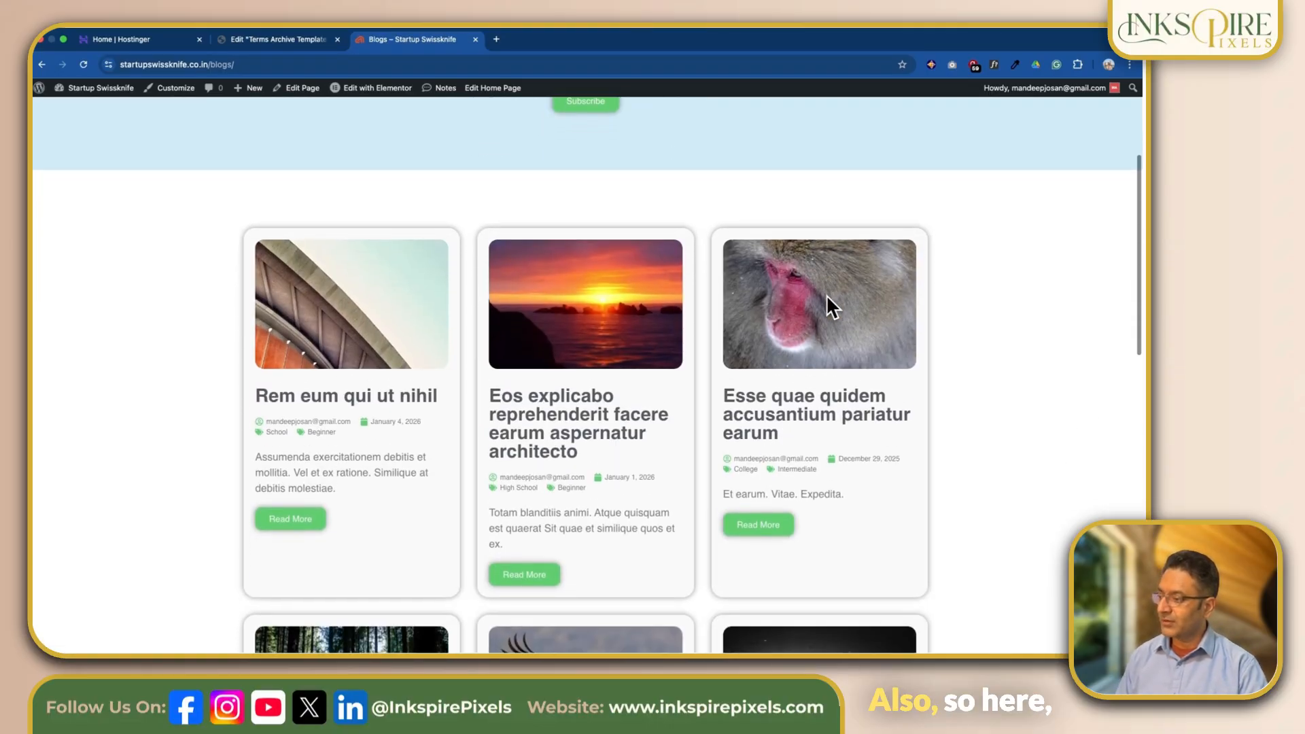
click(518, 488)
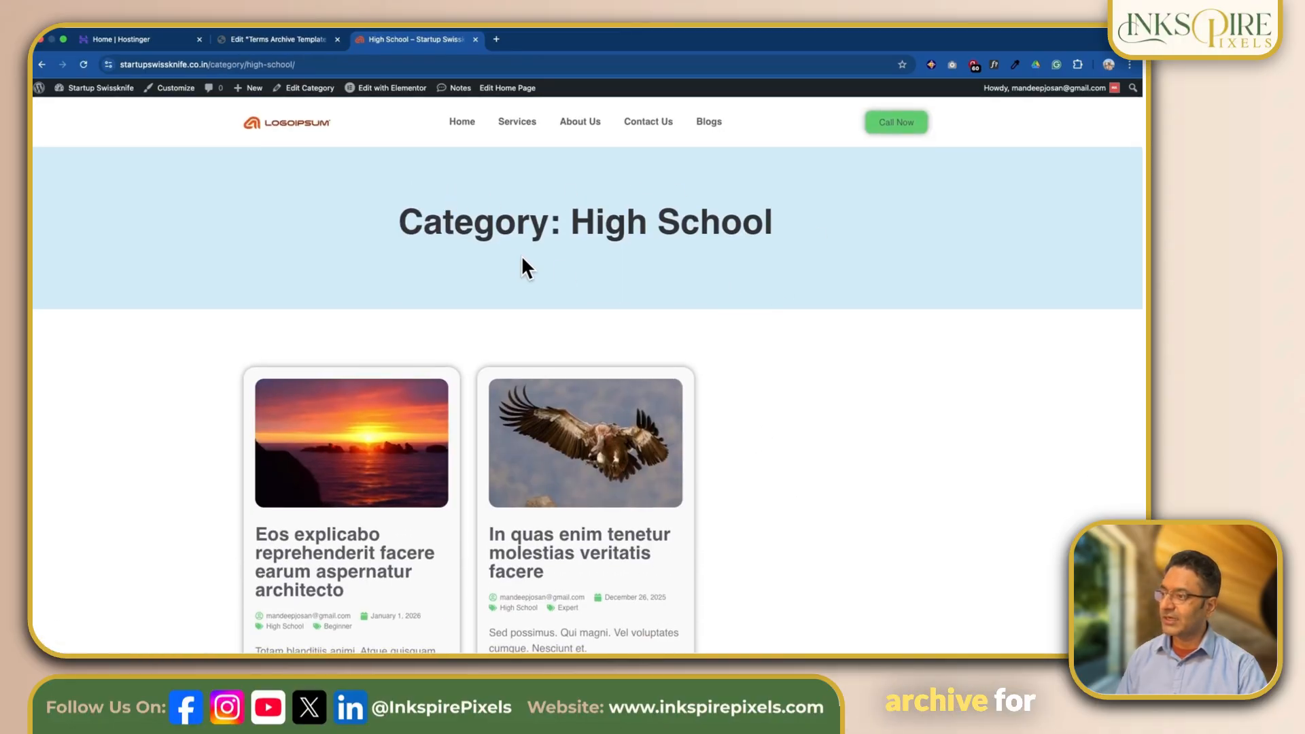
scroll(839, 429, down, 2)
scroll(837, 426, down, 1)
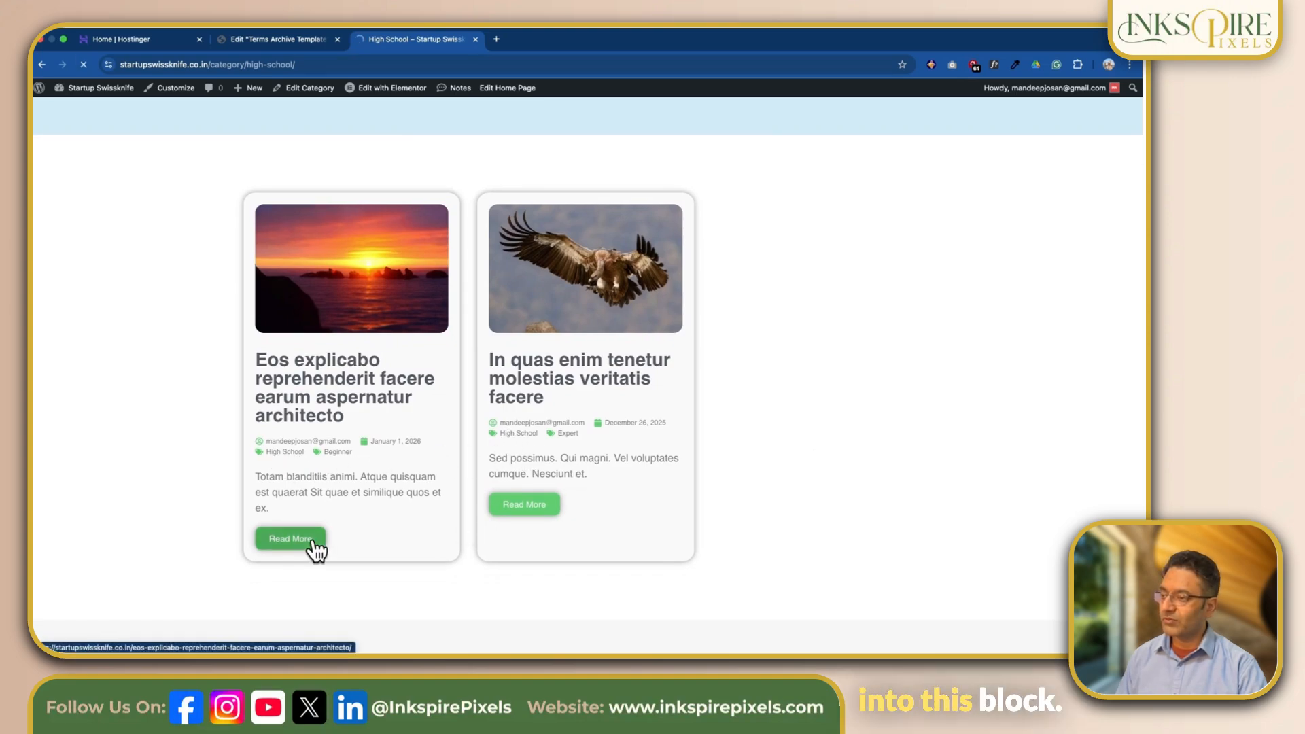
- View the single post "Eos explicabo reprehenderit facere earum aspernatur architecto", open its Beginner tag archive and check the listed posts
scroll(983, 451, down, 4)
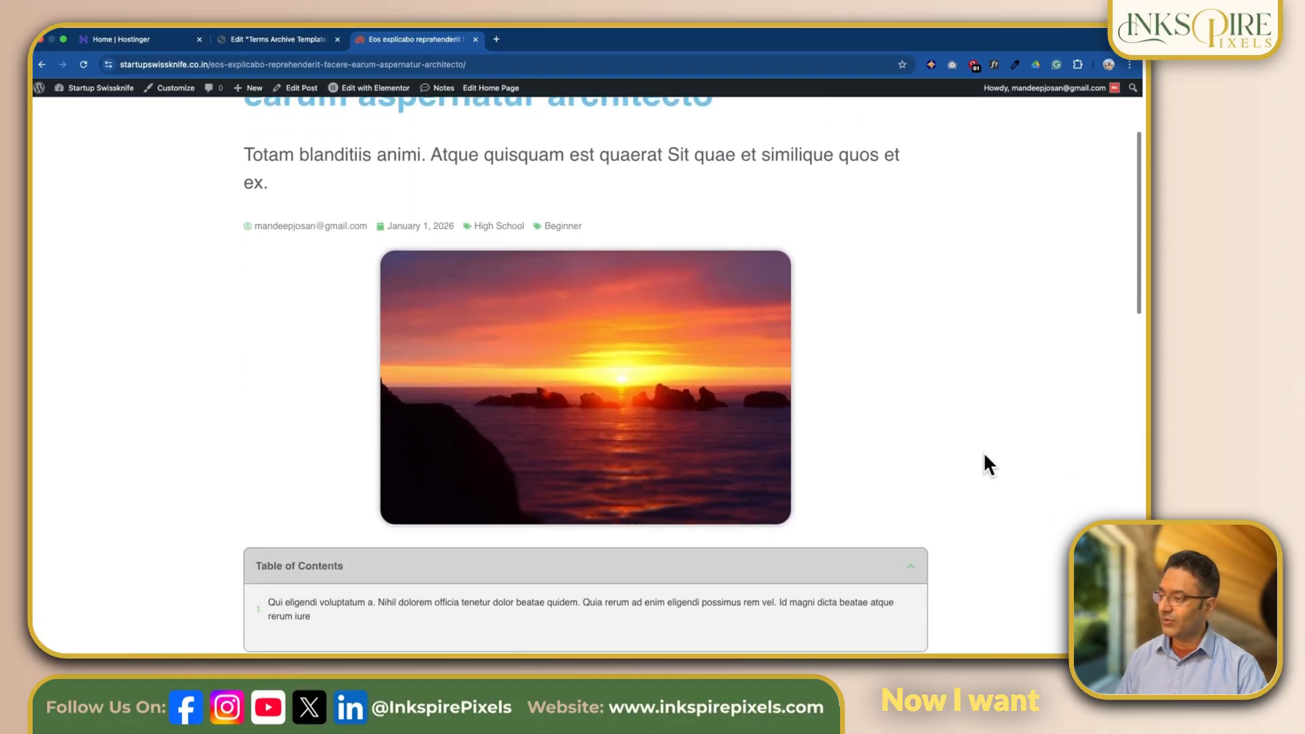
click(568, 179)
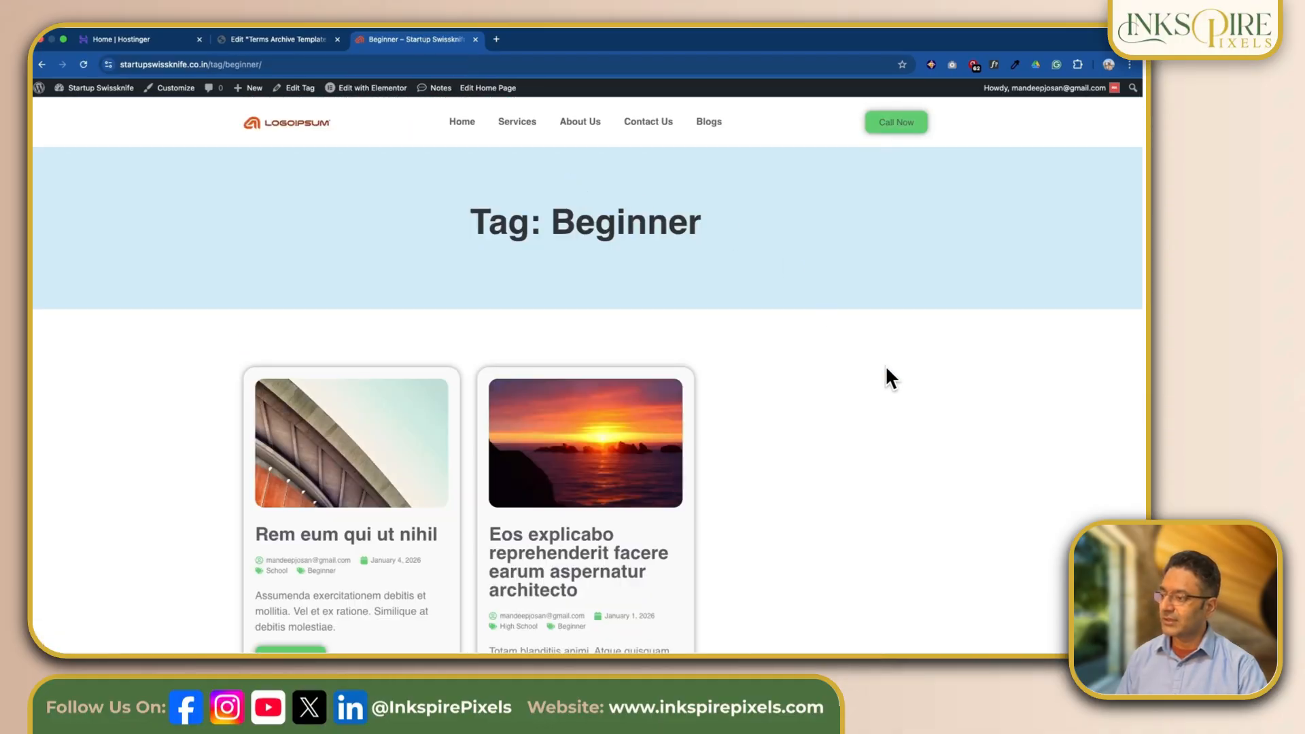
scroll(885, 365, down, 1)
scroll(886, 365, down, 4)
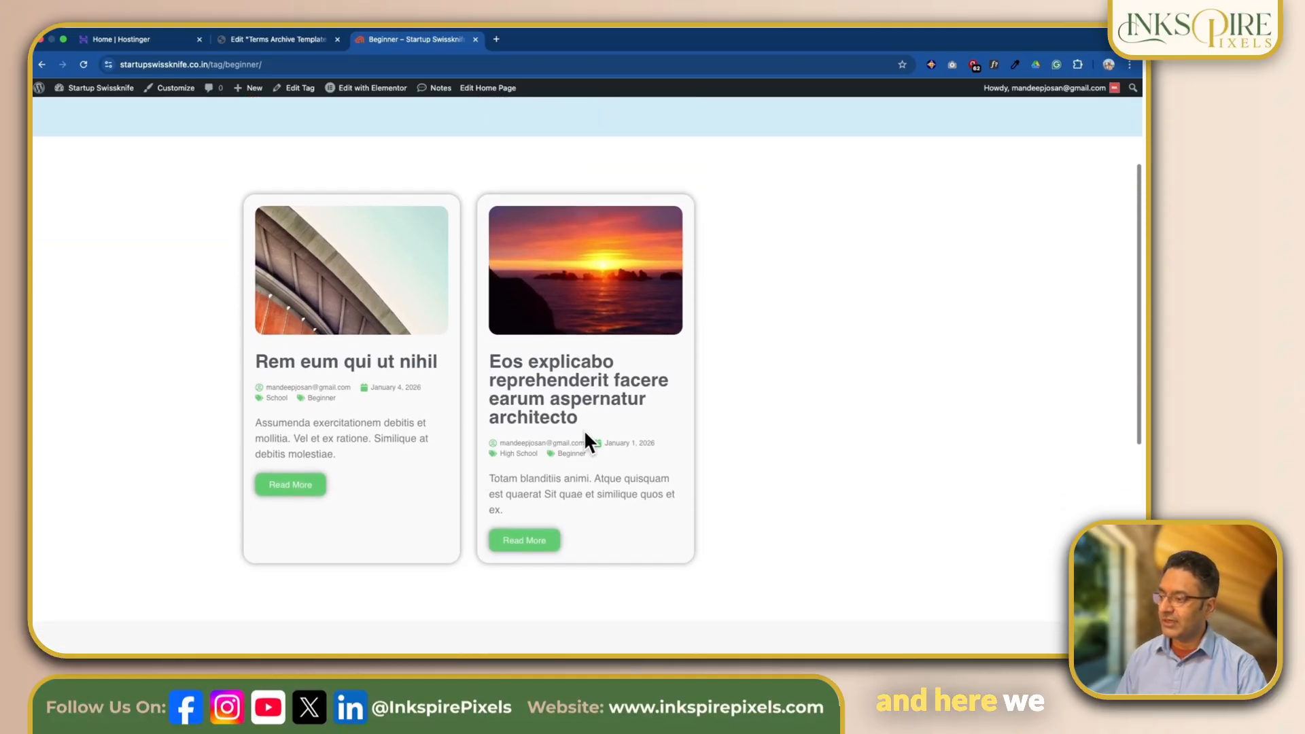
- Open the School category archive from the "Rem eum qui ut nihil" card, check its posts, and return to the Blogs page
click(275, 399)
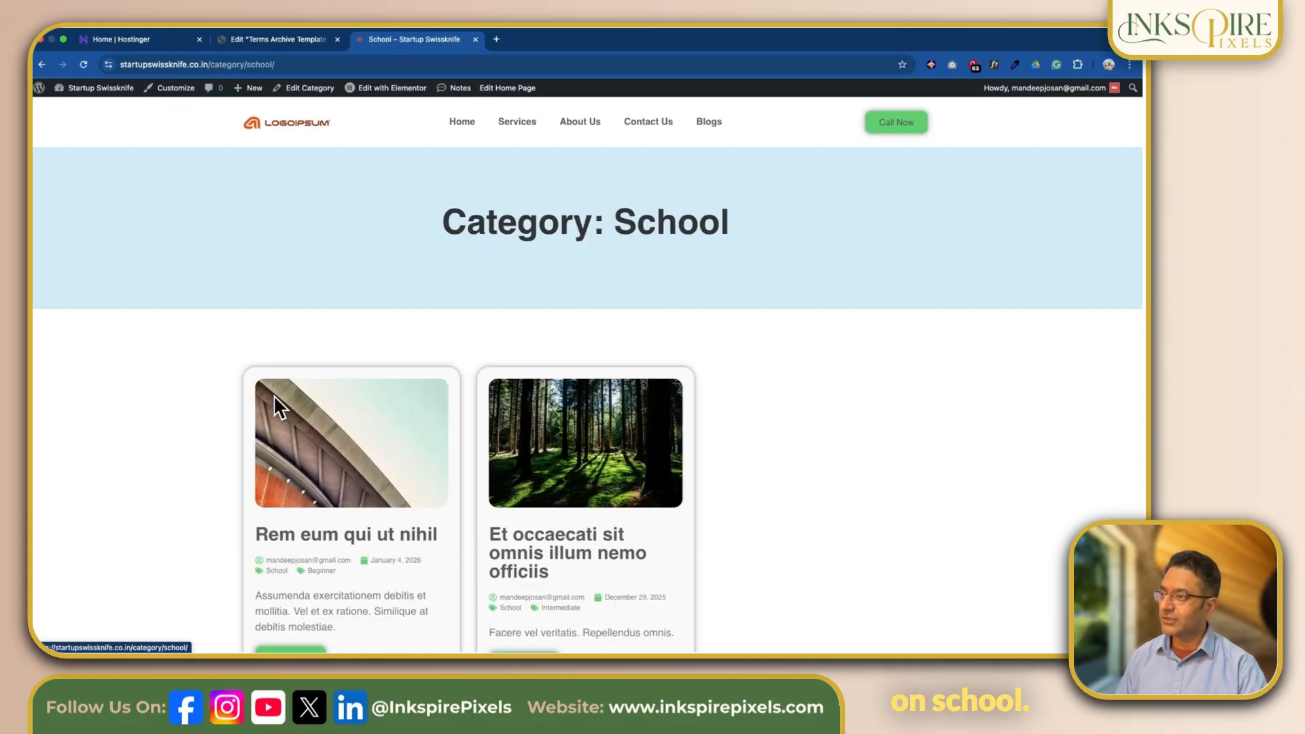
scroll(931, 375, down, 2)
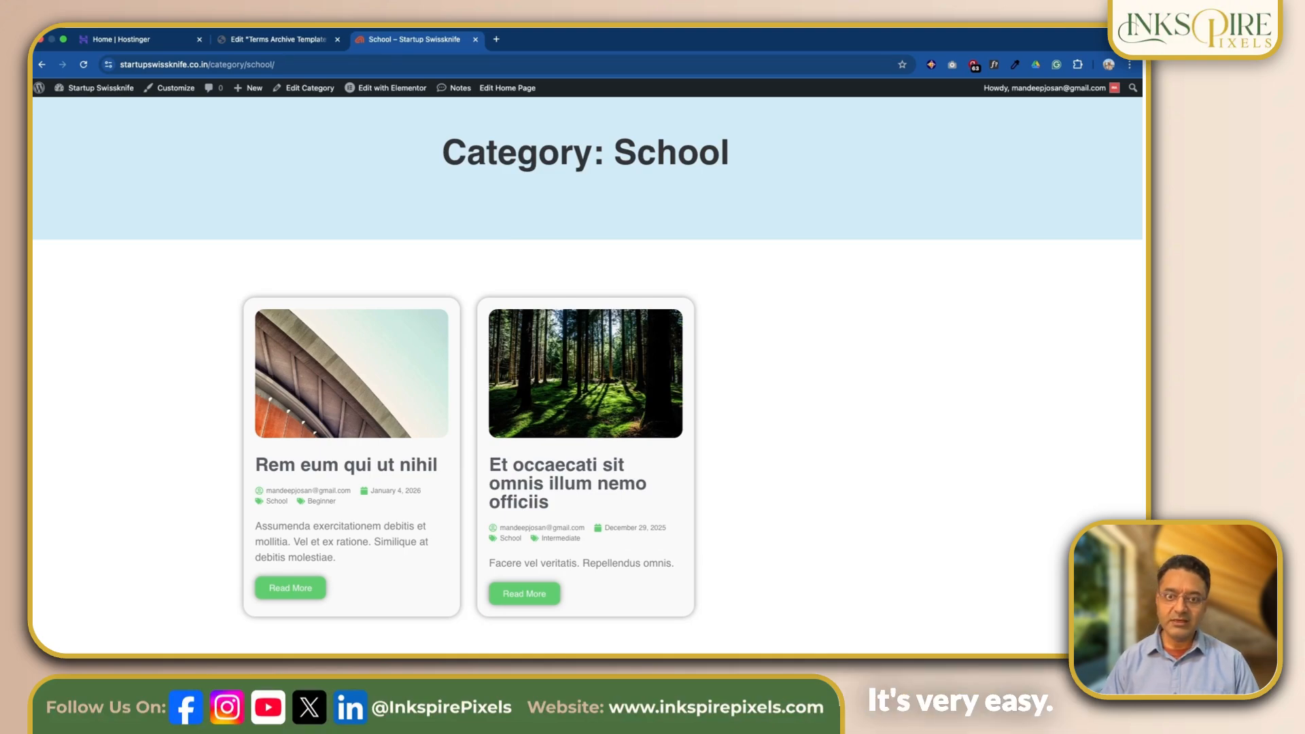
scroll(679, 328, up, 2)
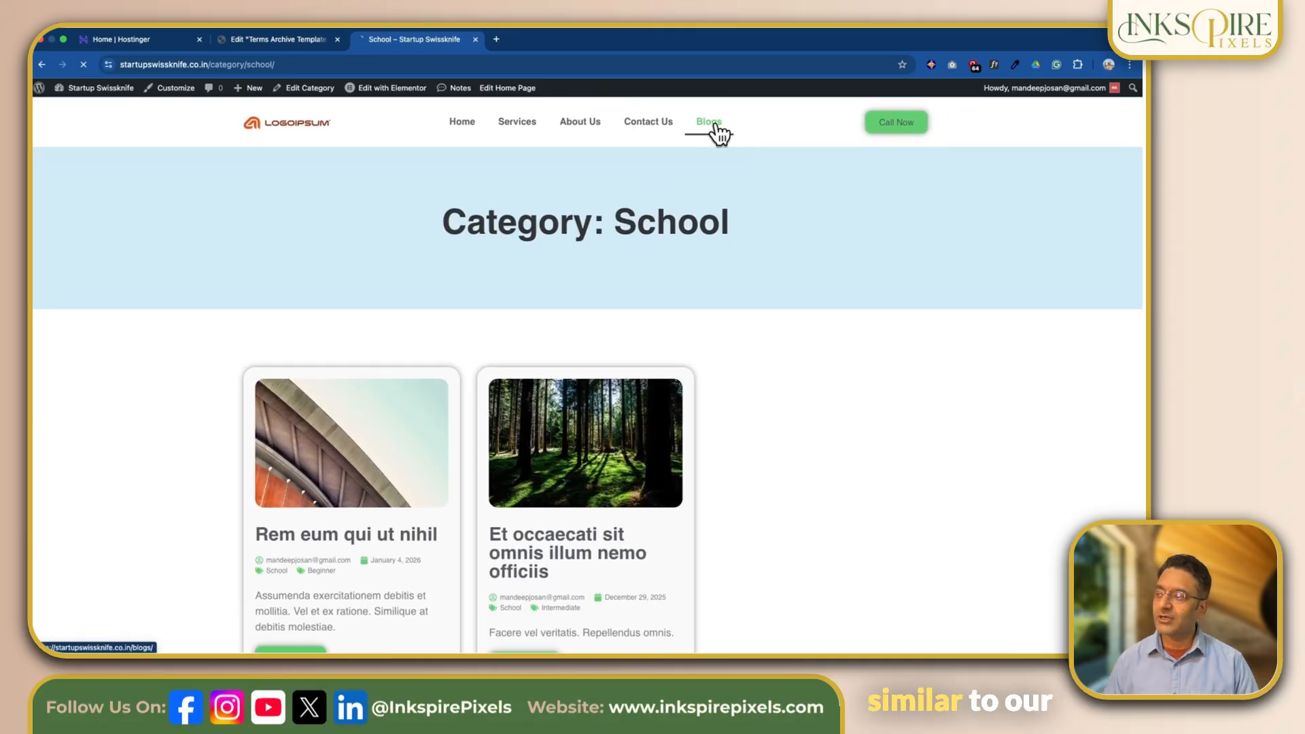
click(717, 131)
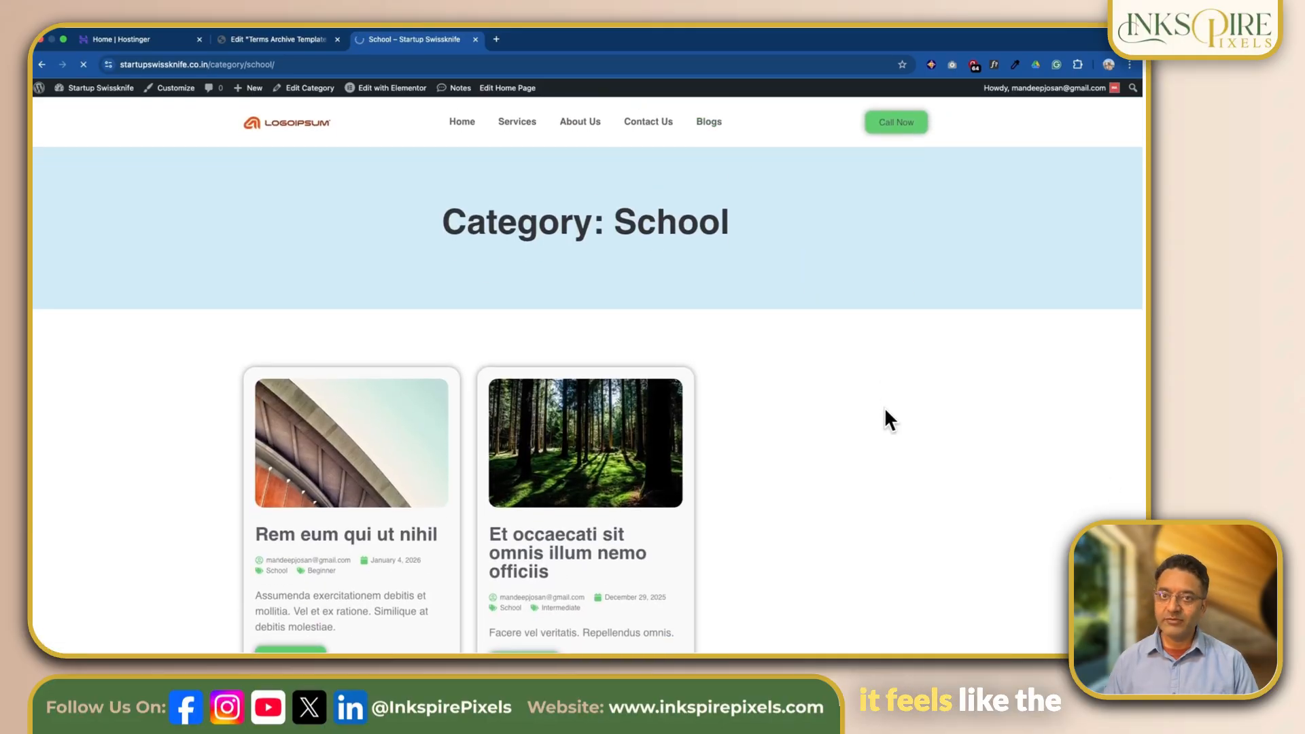